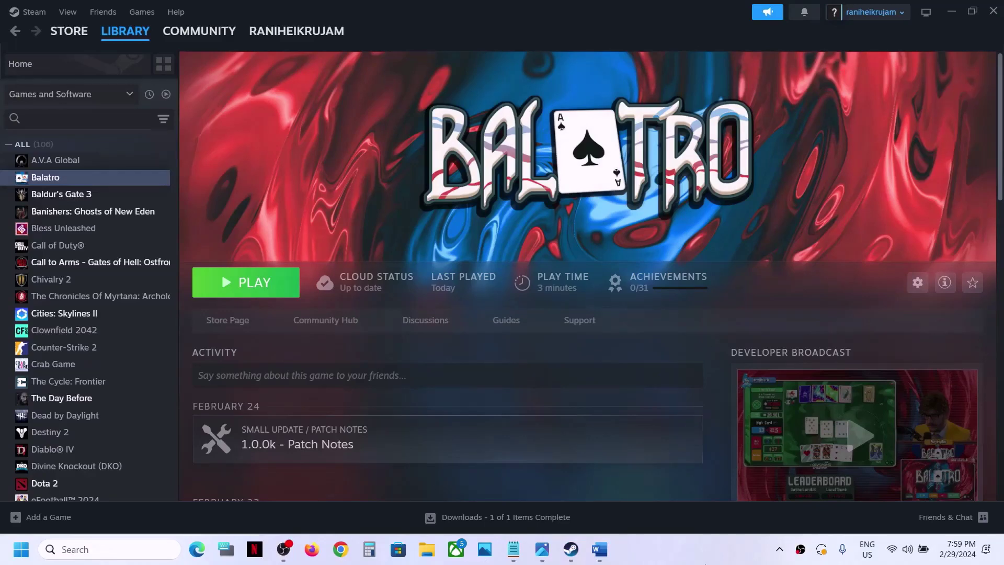
# Step: Switch to the Word document with the troubleshooting steps and view the Windows power options for restarting the PC
pyautogui.click(599, 549)
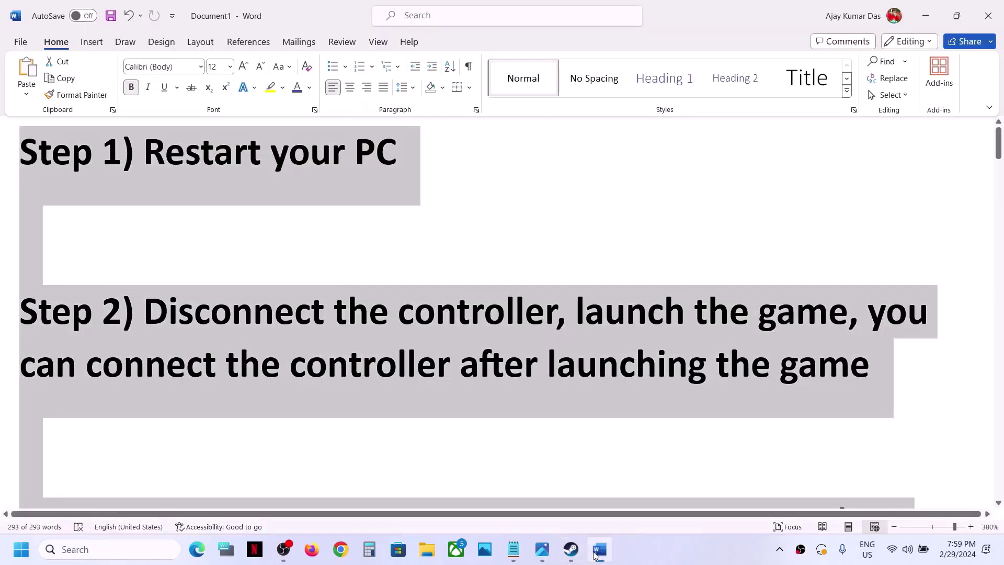
pyautogui.click(264, 261)
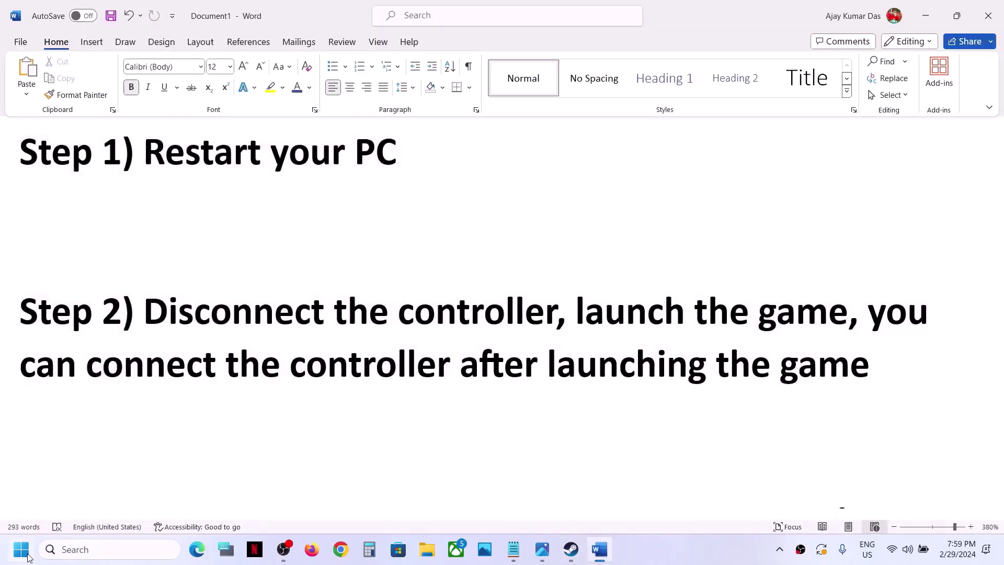
pyautogui.press('super')
pyautogui.click(380, 504)
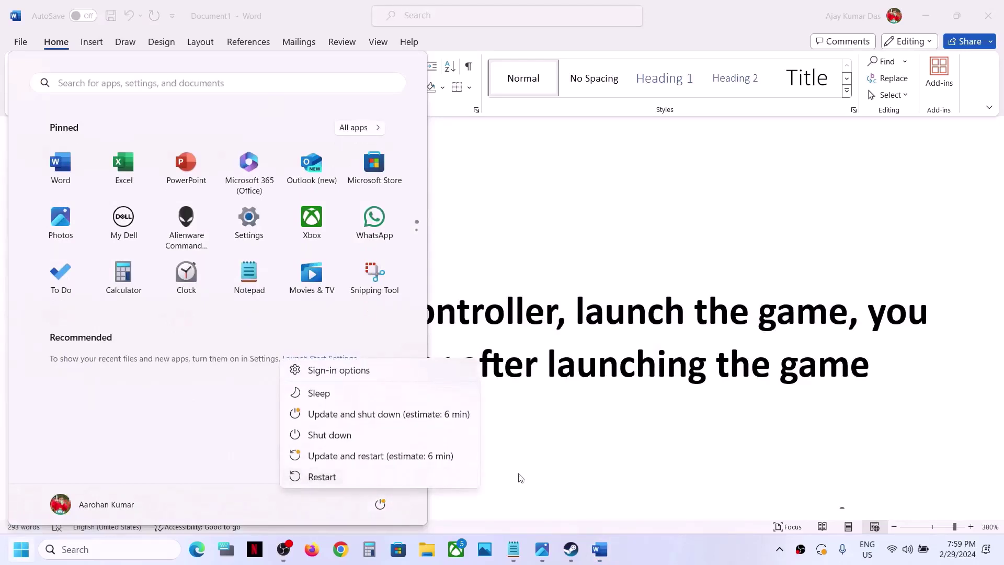
pyautogui.click(583, 464)
pyautogui.click(582, 463)
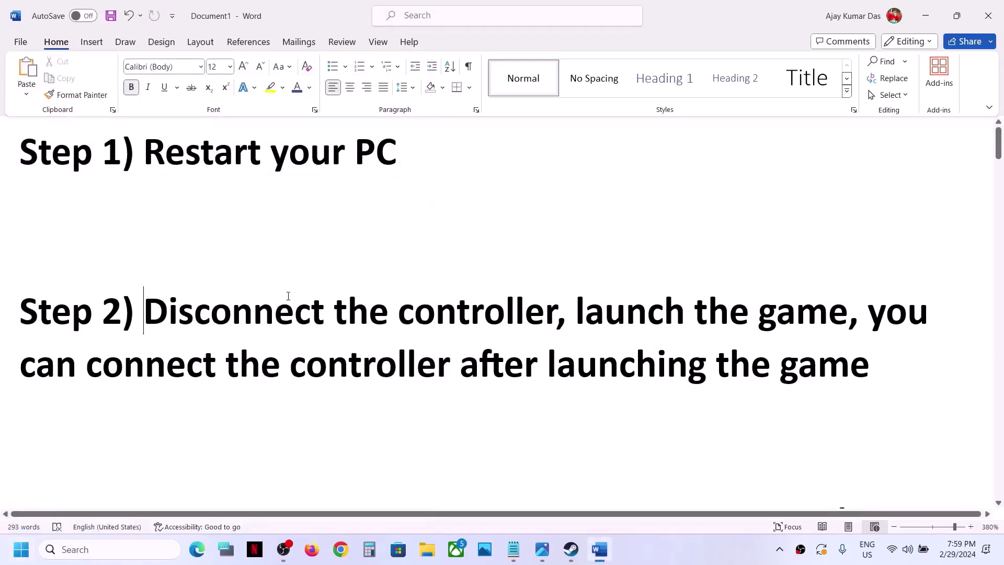
# Step: Read through the Step 2 instruction on disconnecting the controller before launching the game, highlighting its phrases
pyautogui.keyDown('shift'); pyautogui.click(556, 313); pyautogui.keyUp('shift')
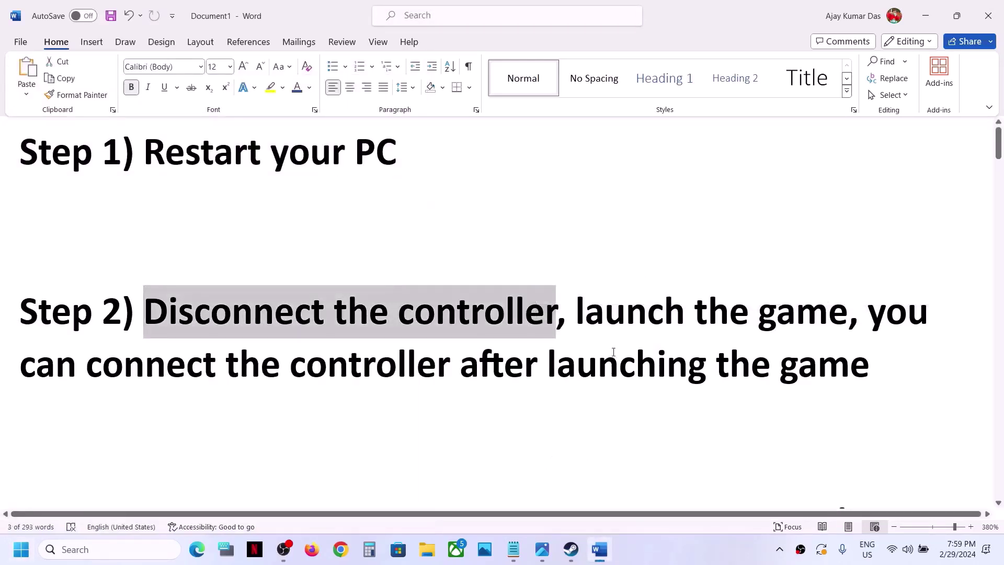
pyautogui.doubleClick(579, 310)
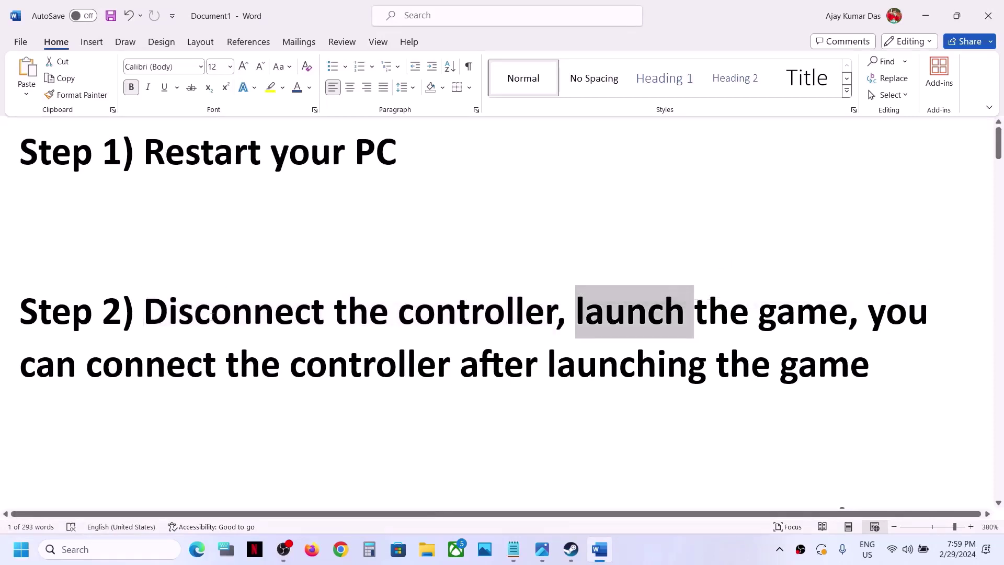
pyautogui.moveTo(212, 314); pyautogui.dragTo(712, 366)
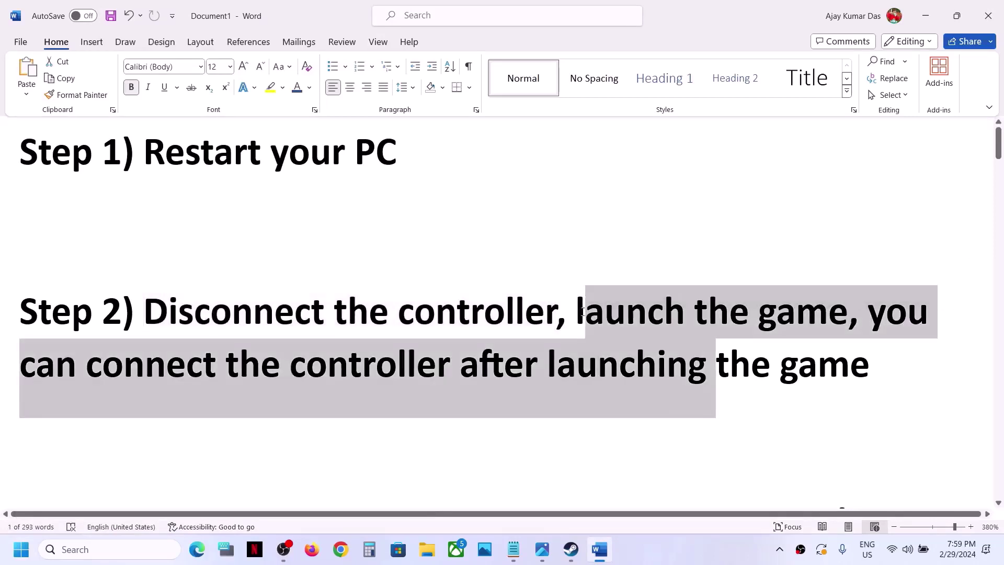
pyautogui.doubleClick(580, 315)
pyautogui.click(580, 315)
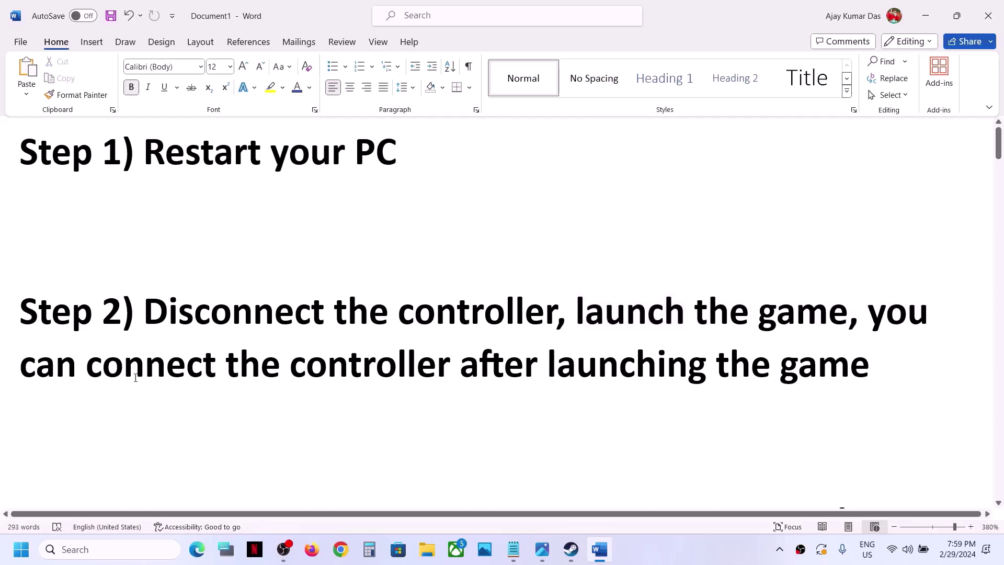
pyautogui.moveTo(118, 373); pyautogui.dragTo(553, 430)
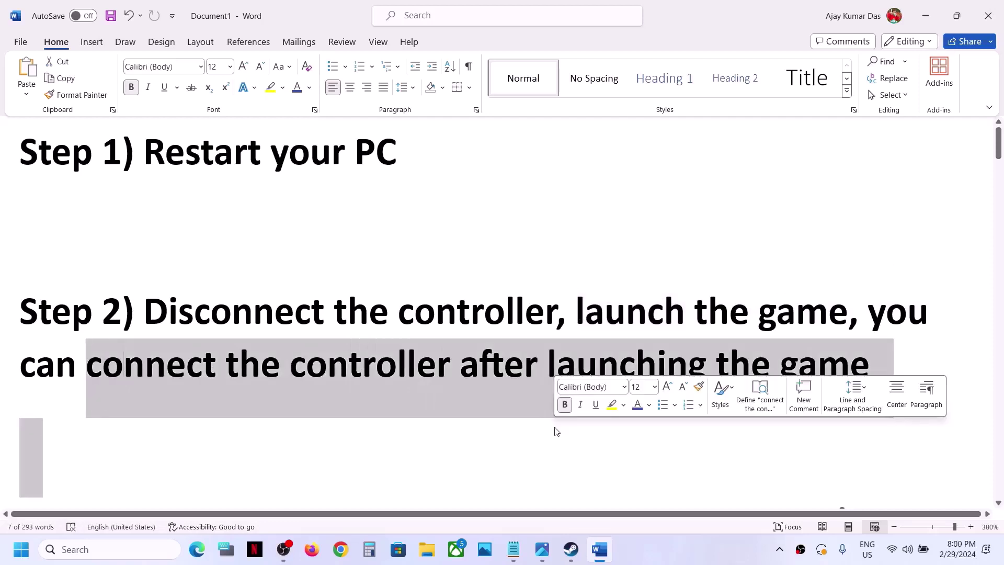
pyautogui.click(554, 430)
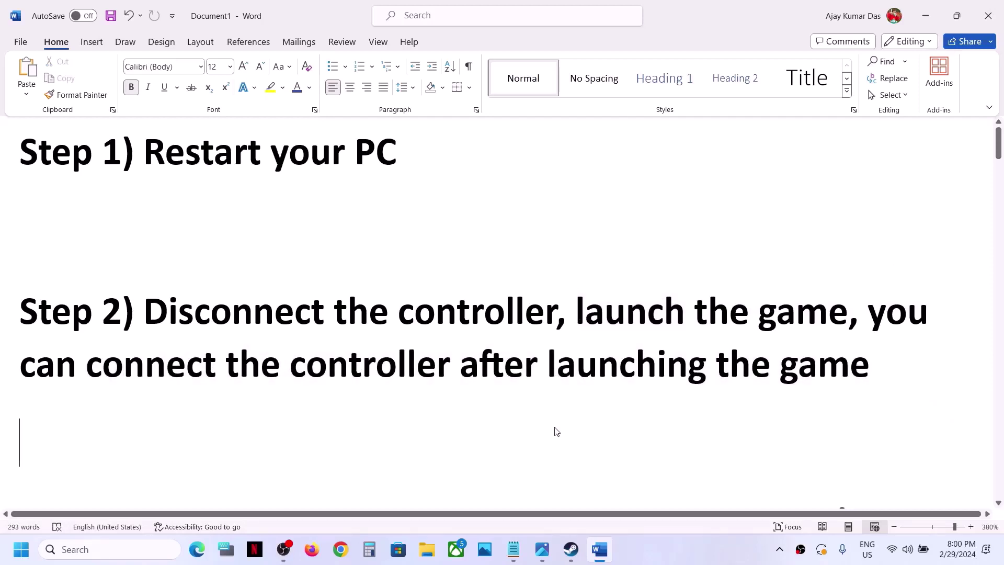
# Step: Go on to Step 3 of the document and view the available Scale options in the Windows display settings
pyautogui.scroll(-3, 553, 426)
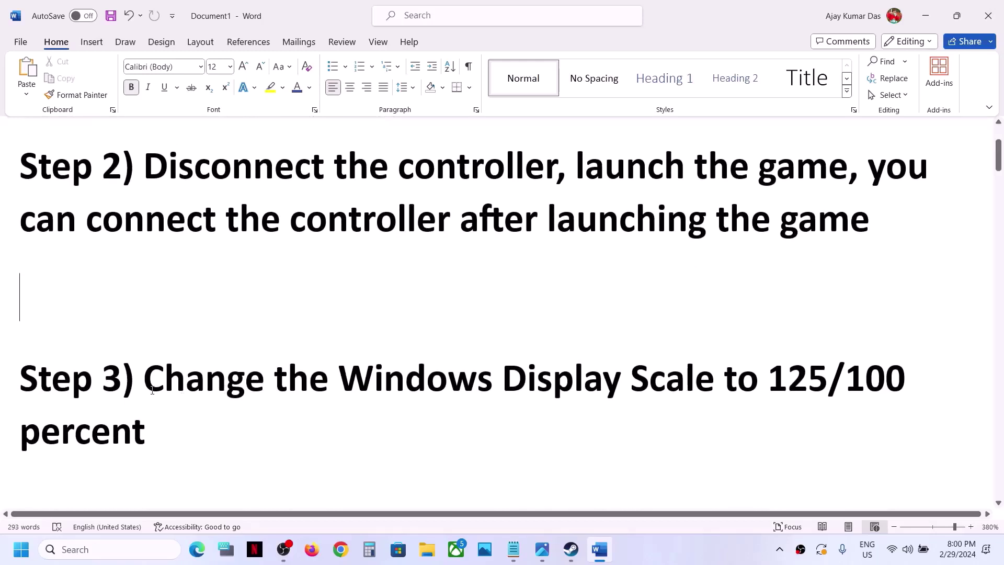
pyautogui.moveTo(145, 386); pyautogui.dragTo(338, 396)
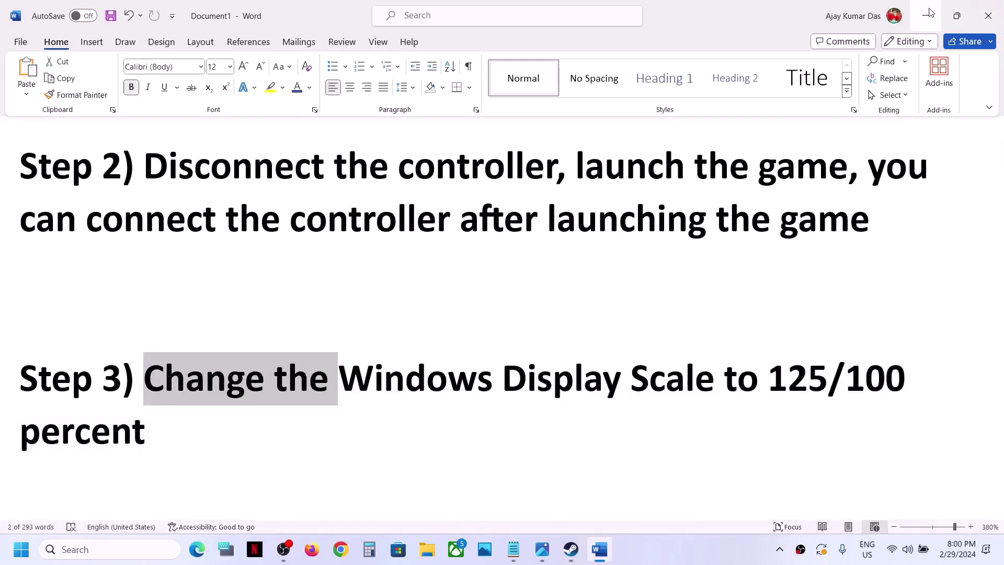
pyautogui.click(21, 549)
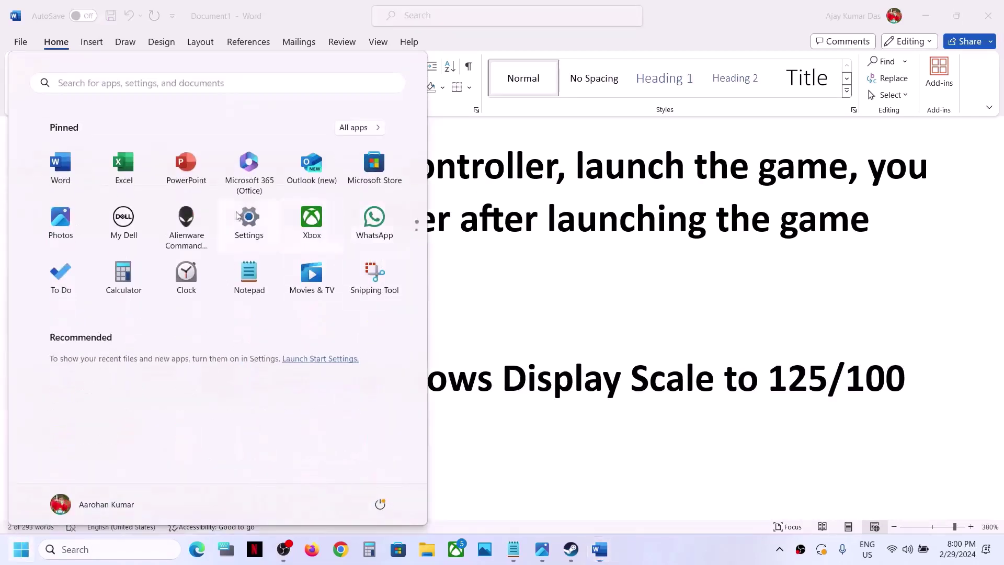
pyautogui.click(228, 213)
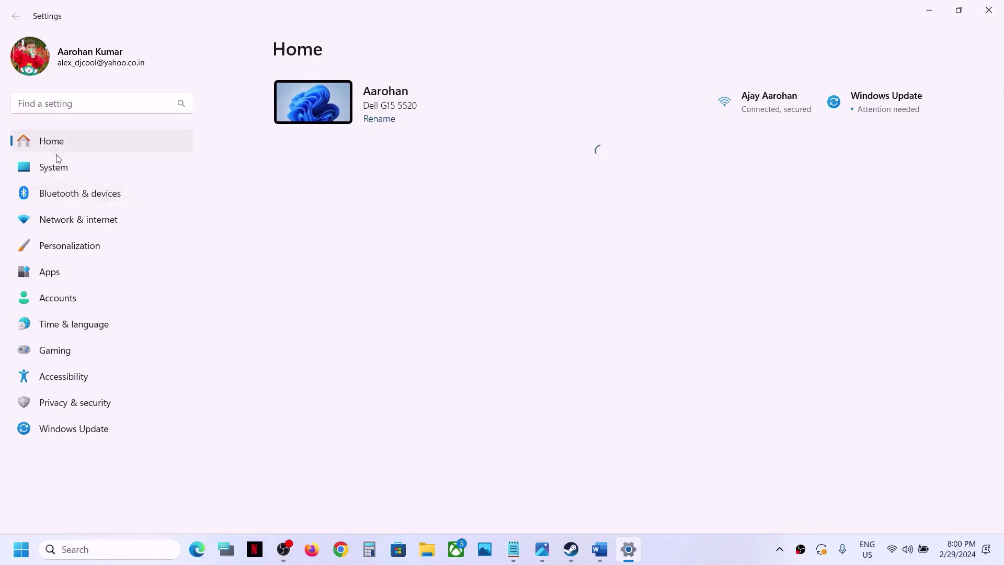
pyautogui.click(57, 168)
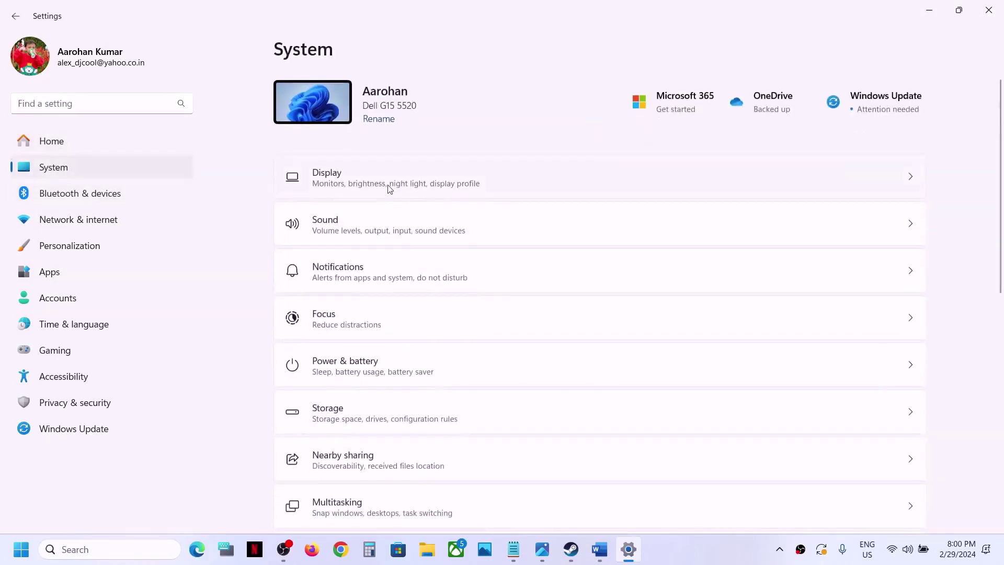
pyautogui.click(390, 189)
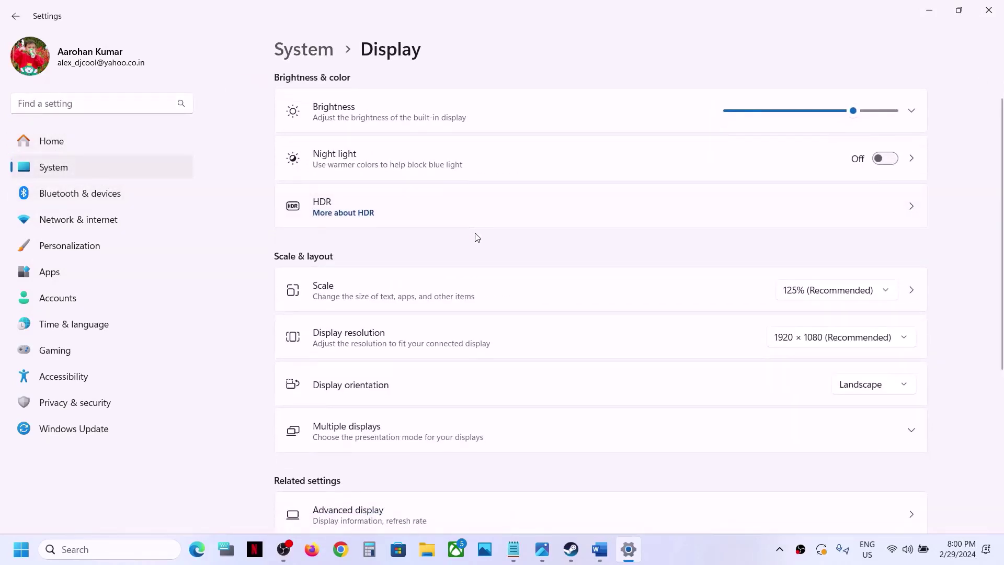
pyautogui.scroll(-2, 349, 217)
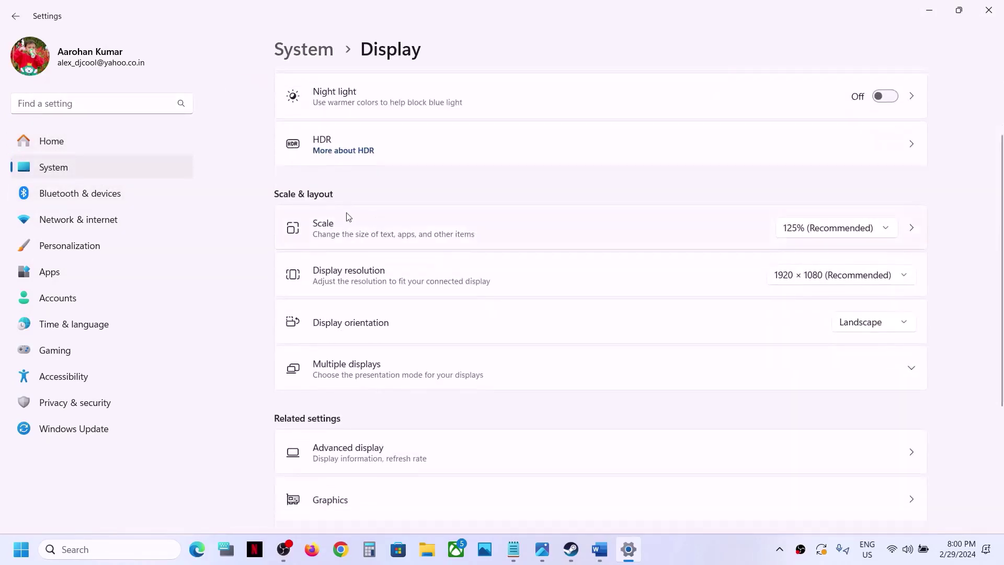
pyautogui.click(889, 231)
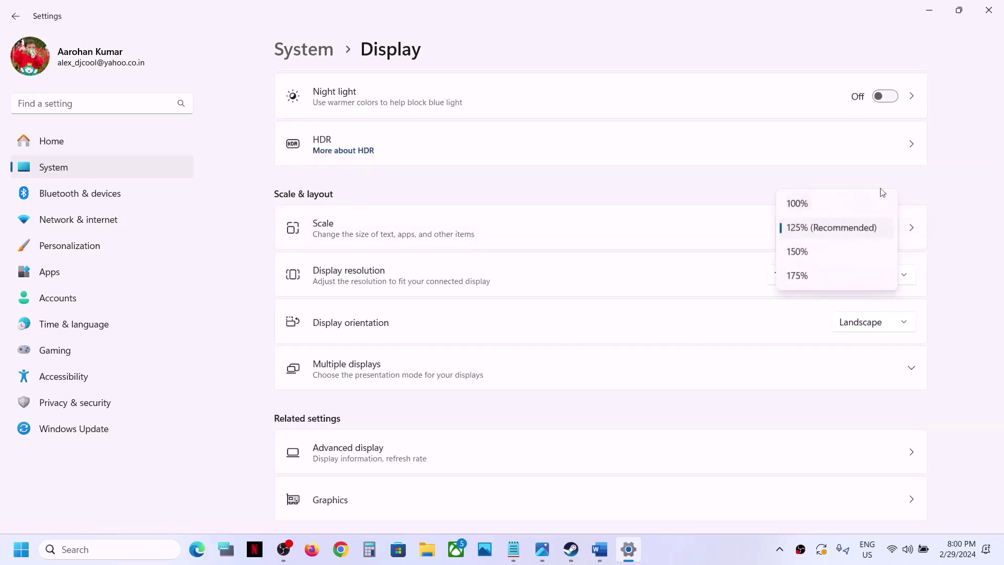
pyautogui.click(948, 185)
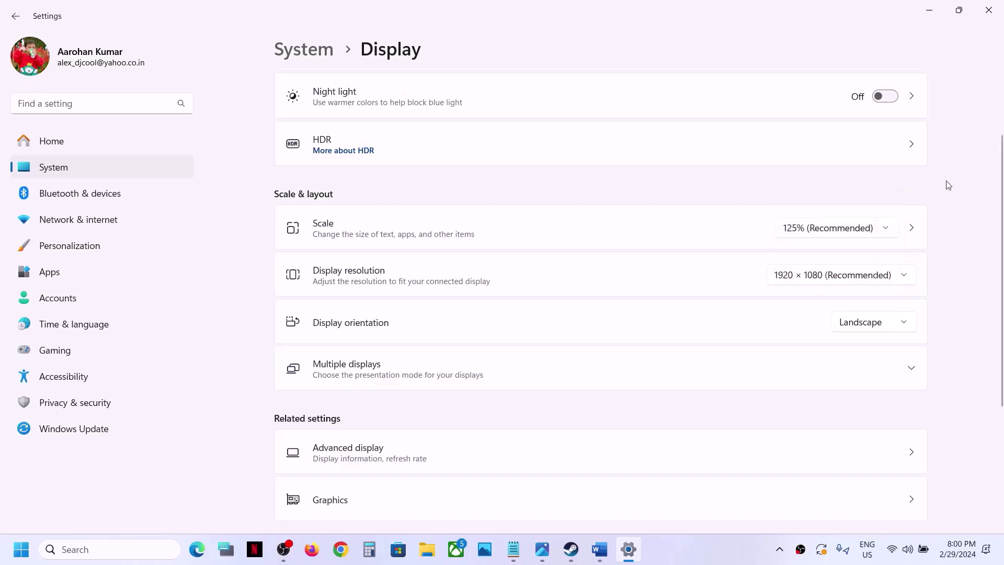
# Step: Return to the Word document and highlight the Step 4 instruction about running the game as an administrator from its installation folder
pyautogui.click(571, 548)
pyautogui.click(599, 549)
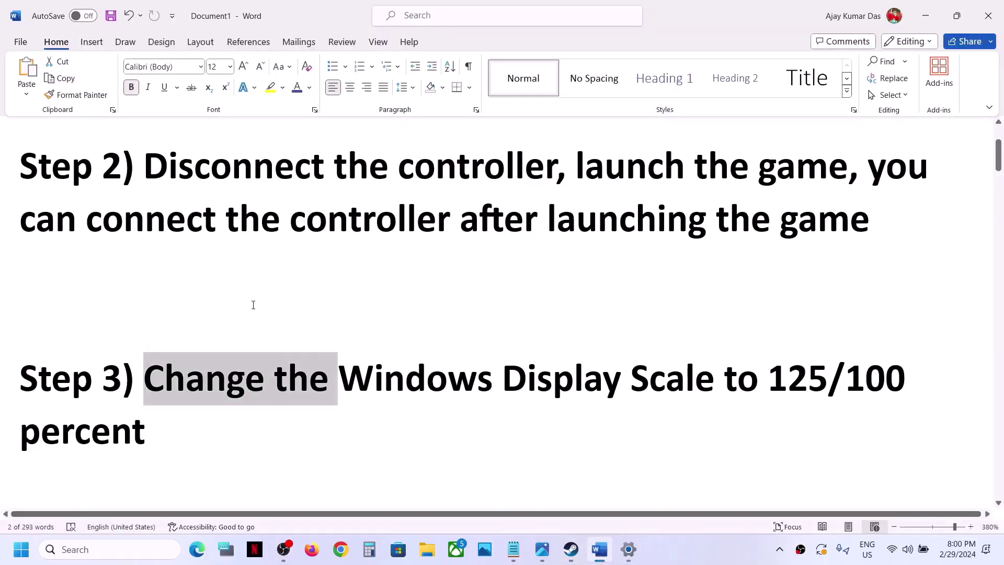
pyautogui.scroll(-5, 253, 305)
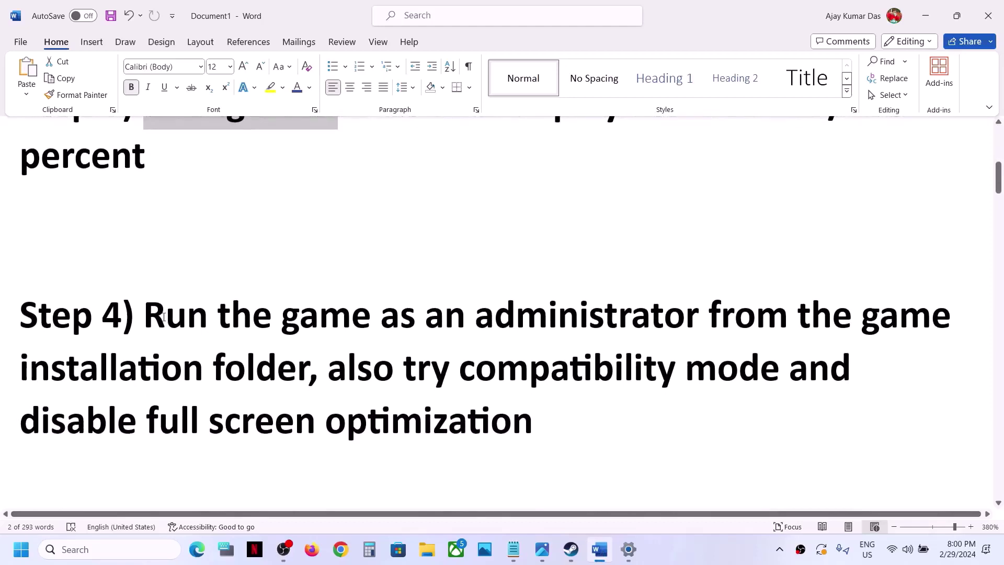
pyautogui.moveTo(150, 316); pyautogui.dragTo(308, 368)
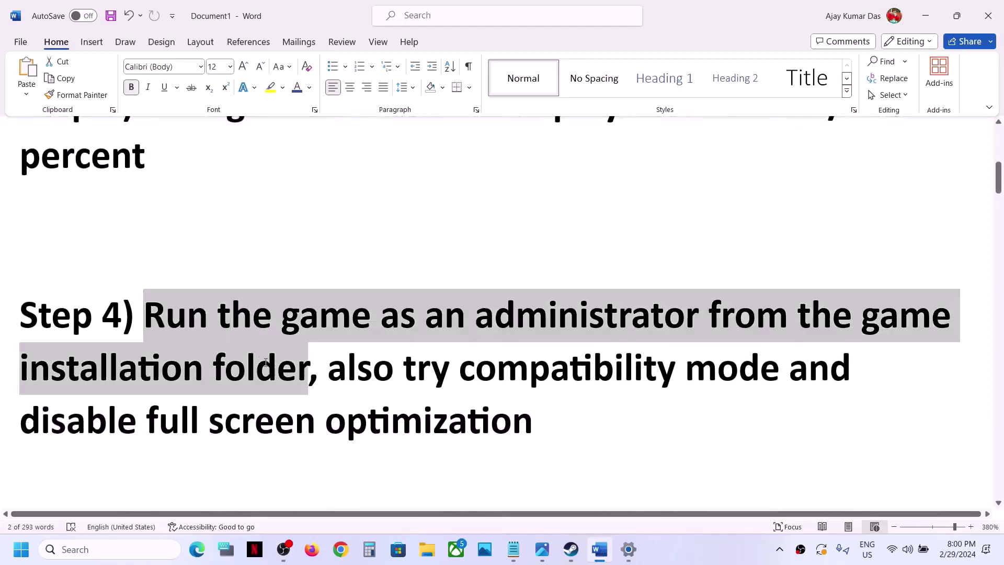
# Step: Switch to Steam and browse the local files of Balatro to open its installation folder
pyautogui.click(929, 20)
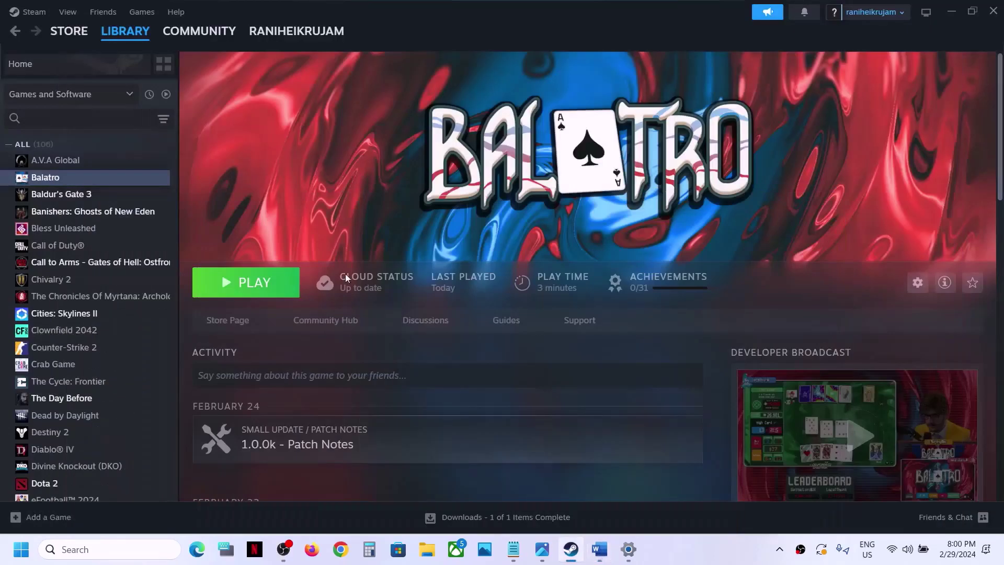
pyautogui.rightClick(116, 180)
pyautogui.moveTo(197, 263)
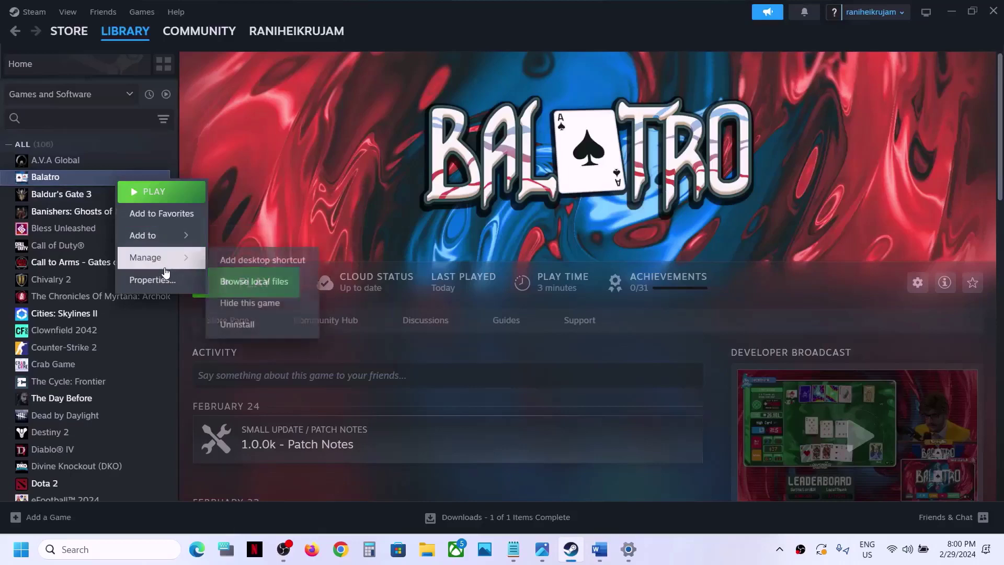
pyautogui.click(268, 284)
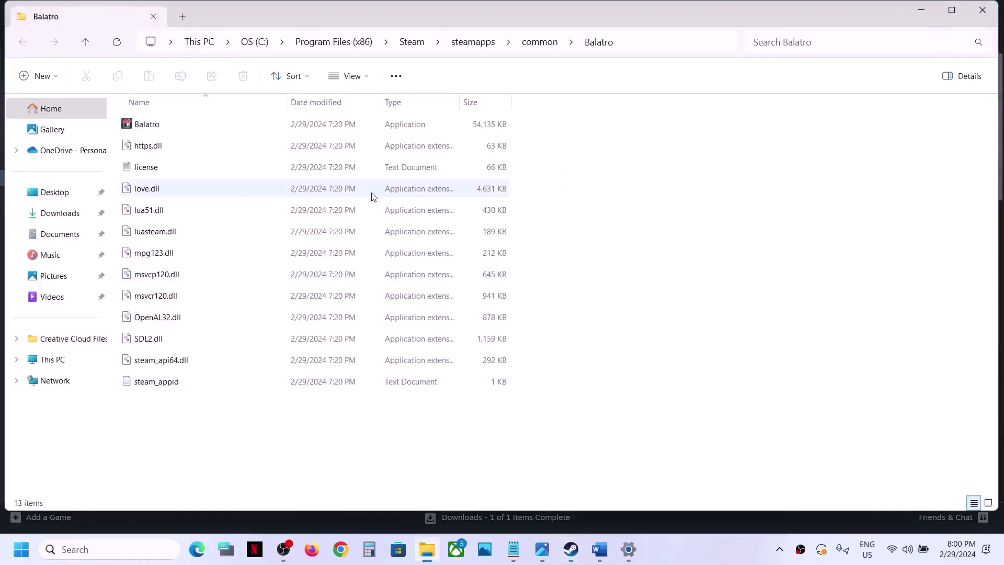
# Step: Set the Balatro application to run as an administrator in its compatibility properties and apply the change
pyautogui.click(139, 123)
pyautogui.rightClick(139, 124)
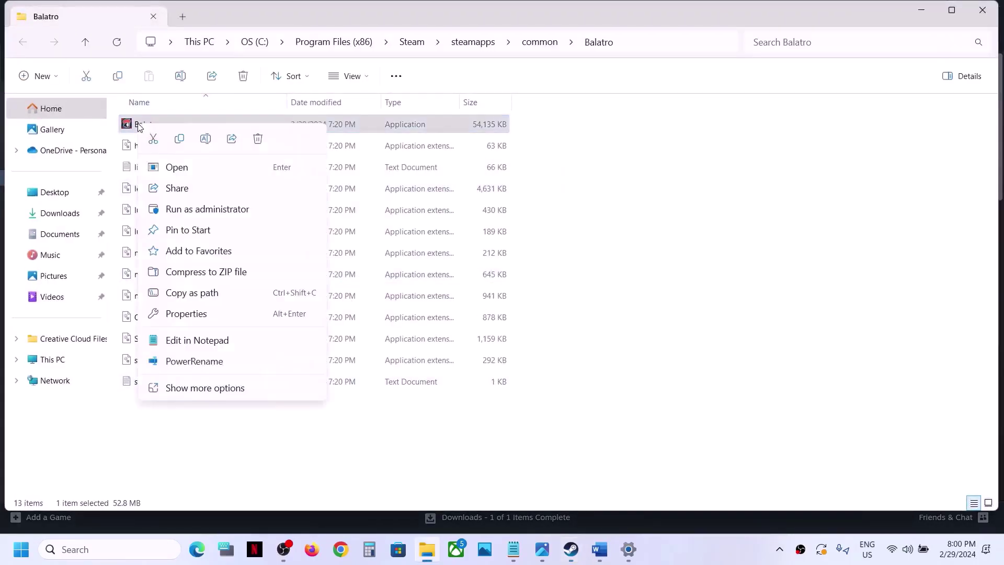
pyautogui.click(204, 315)
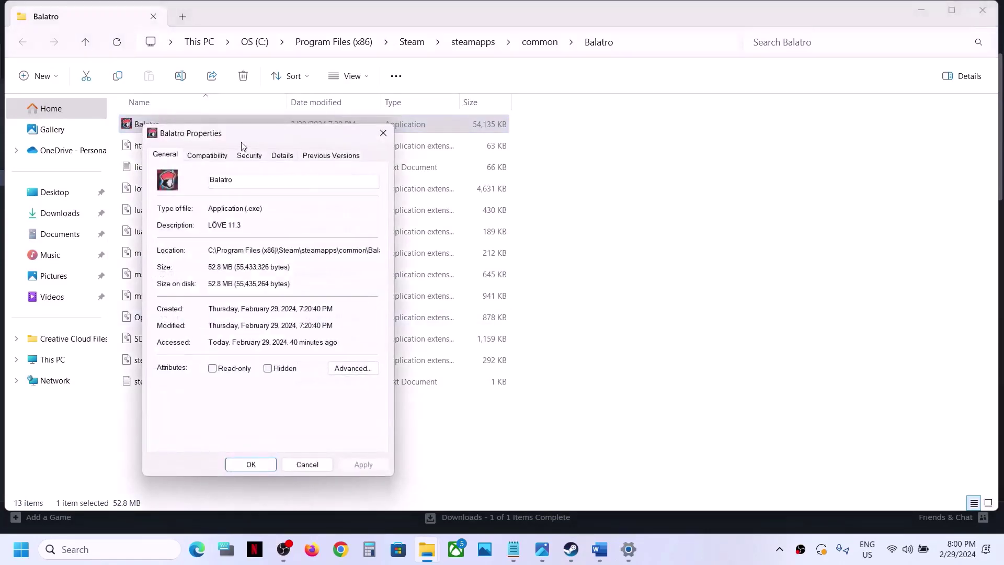
pyautogui.moveTo(245, 134); pyautogui.dragTo(459, 116)
pyautogui.click(421, 137)
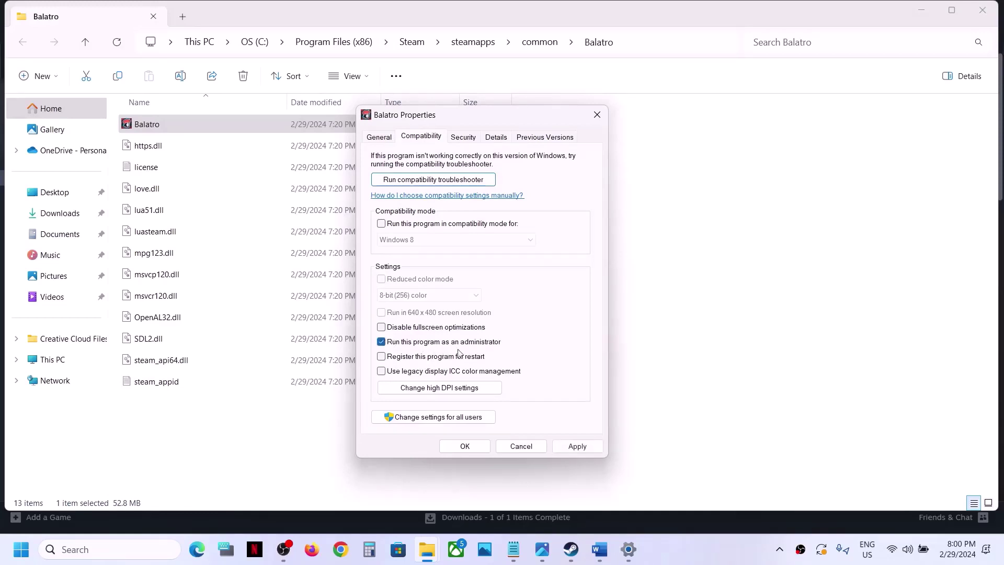
pyautogui.click(575, 446)
pyautogui.click(465, 445)
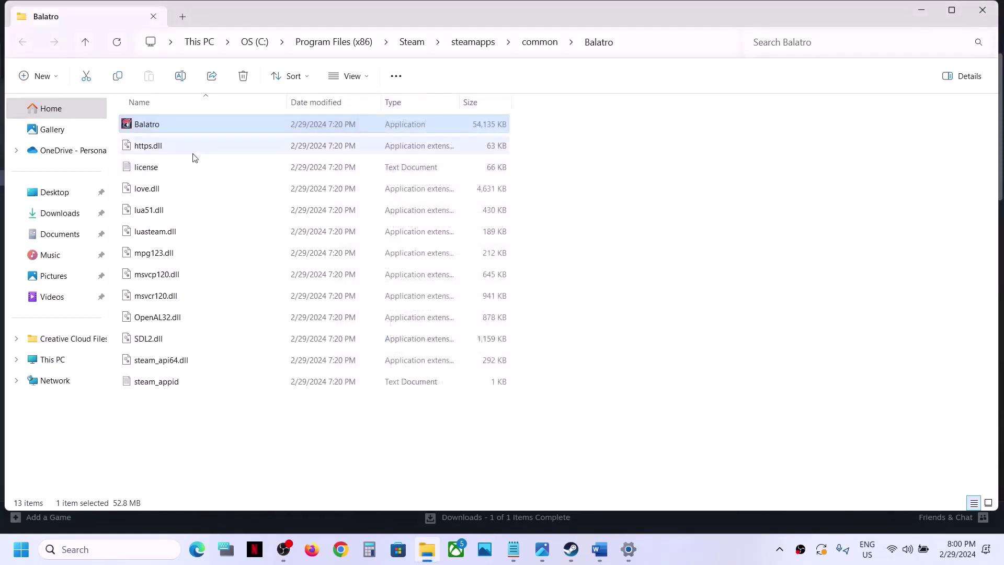
# Step: Enable compatibility mode for Windows 8 on the Balatro application and apply the change
pyautogui.rightClick(158, 128)
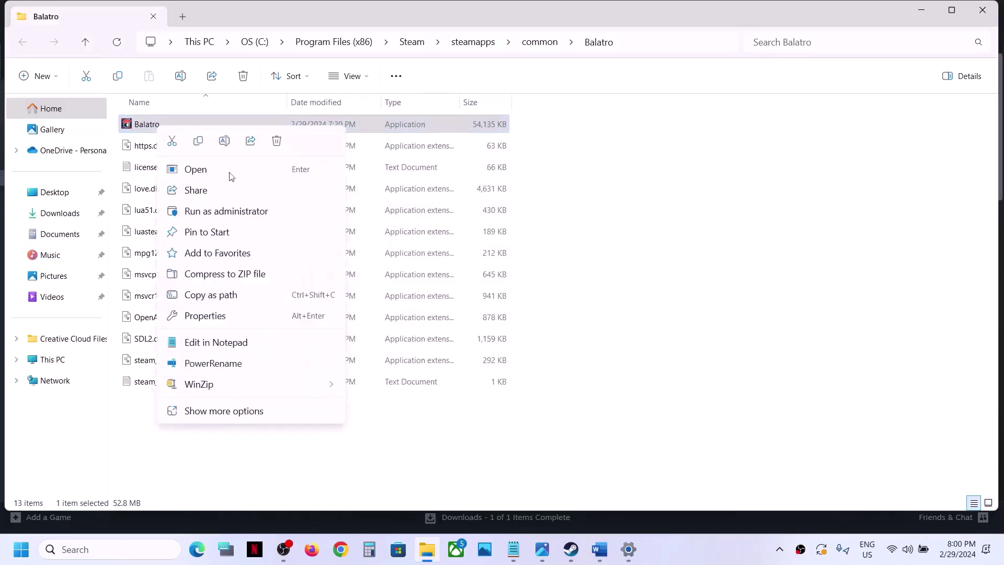
pyautogui.click(216, 317)
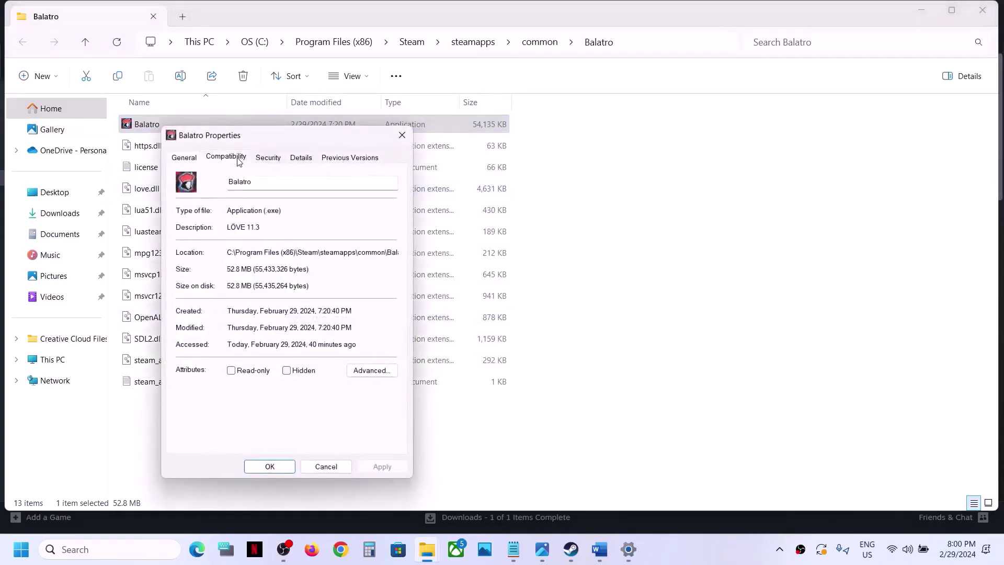
pyautogui.click(238, 160)
pyautogui.click(187, 244)
pyautogui.click(214, 260)
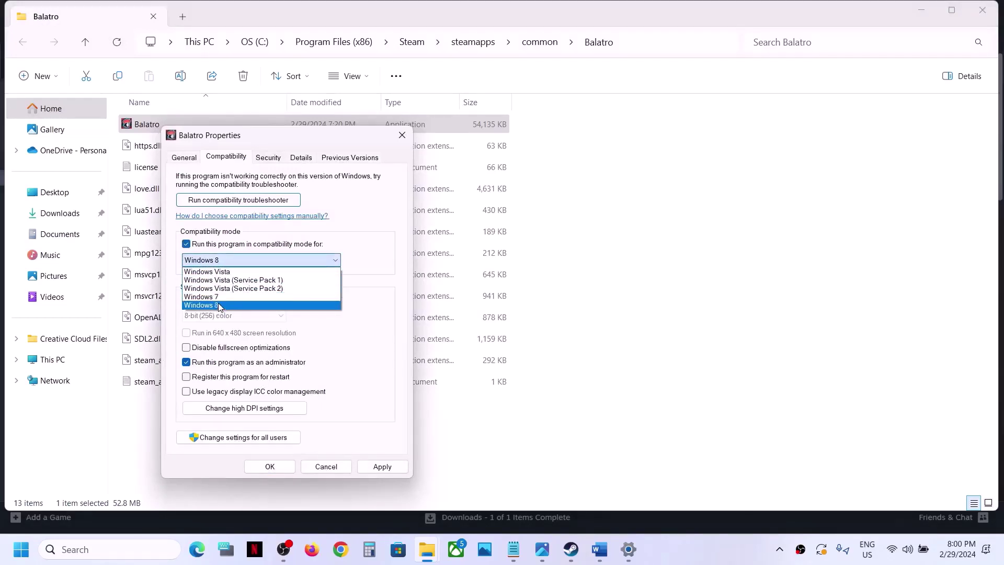
pyautogui.click(218, 305)
pyautogui.click(372, 466)
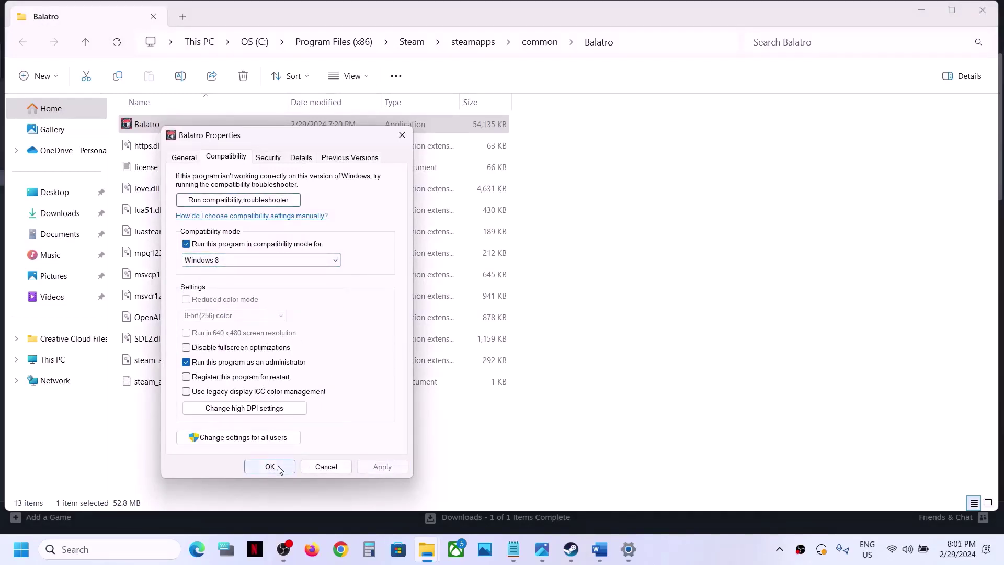
pyautogui.click(269, 465)
# Step: Set the Balatro application's compatibility mode to Windows 7 in its properties and apply the change
pyautogui.rightClick(171, 126)
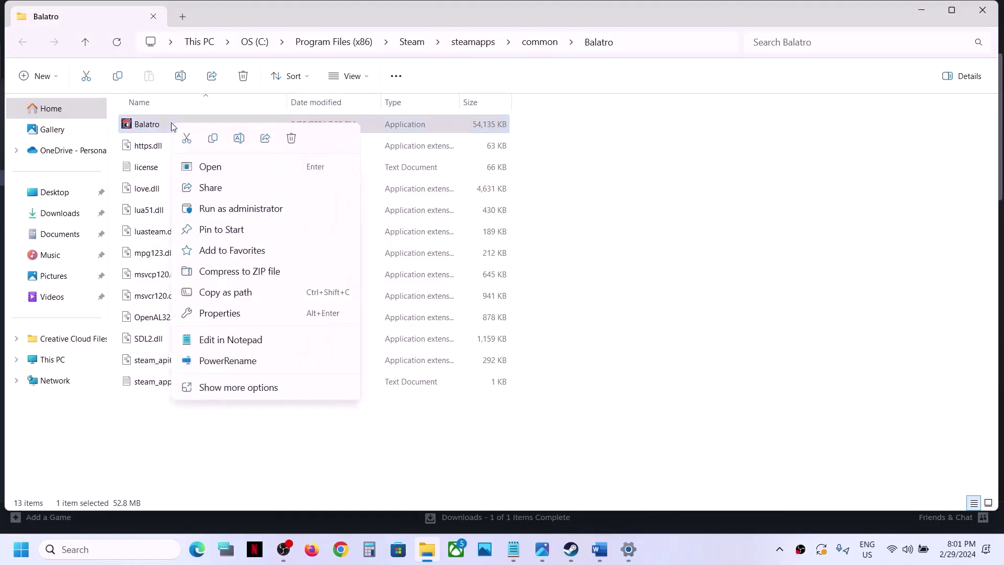
pyautogui.click(228, 315)
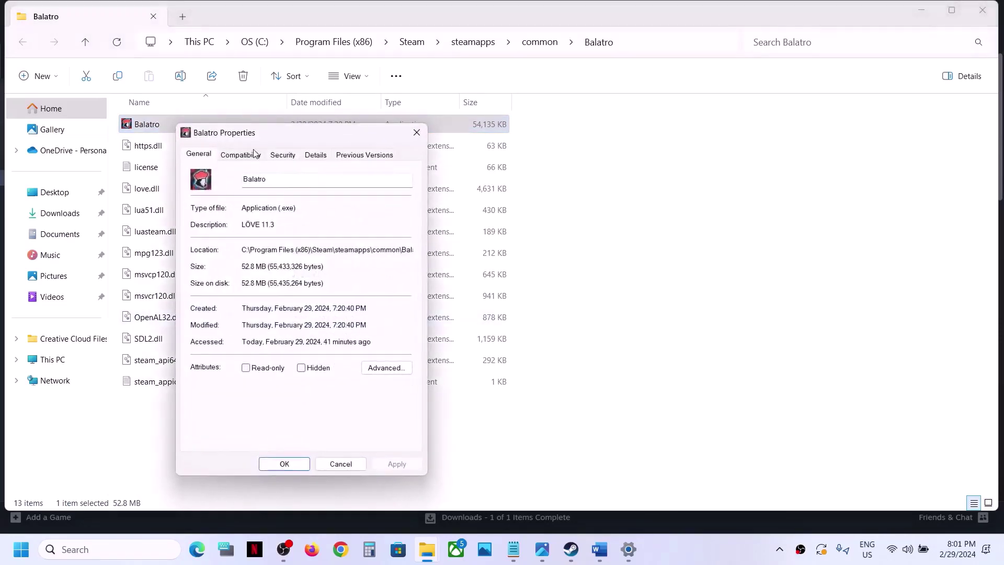
pyautogui.click(251, 155)
pyautogui.click(243, 258)
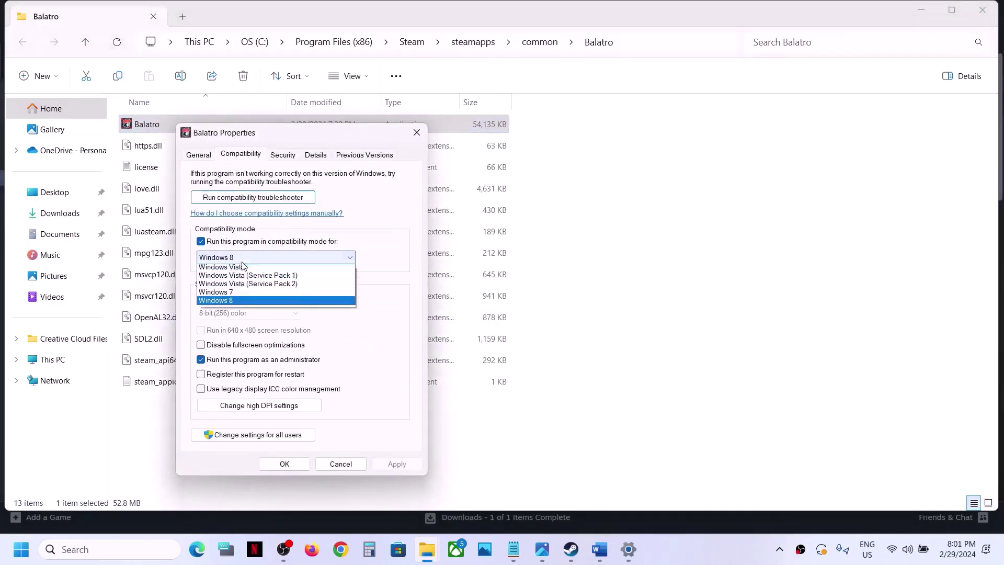
pyautogui.click(230, 295)
pyautogui.click(398, 463)
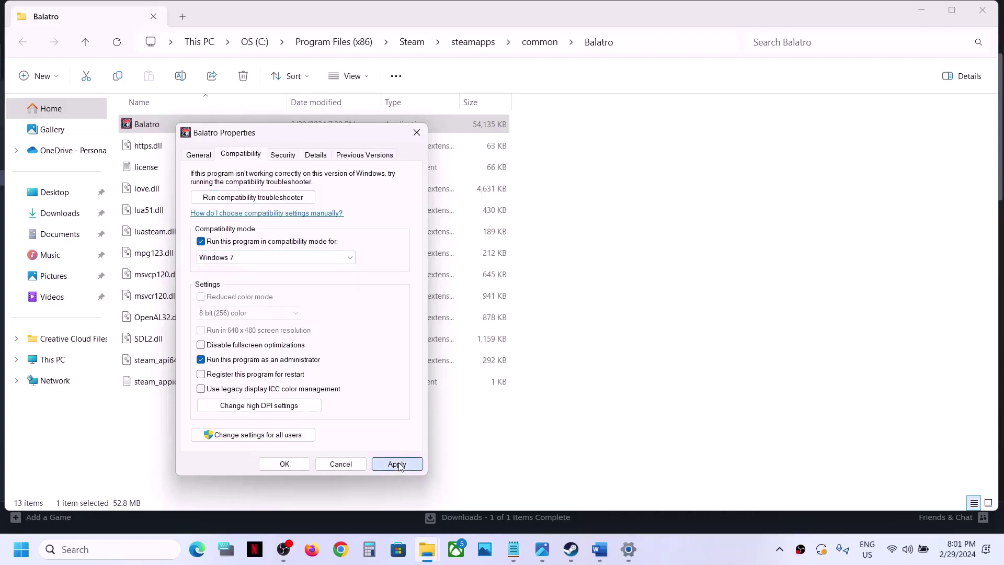
pyautogui.click(285, 463)
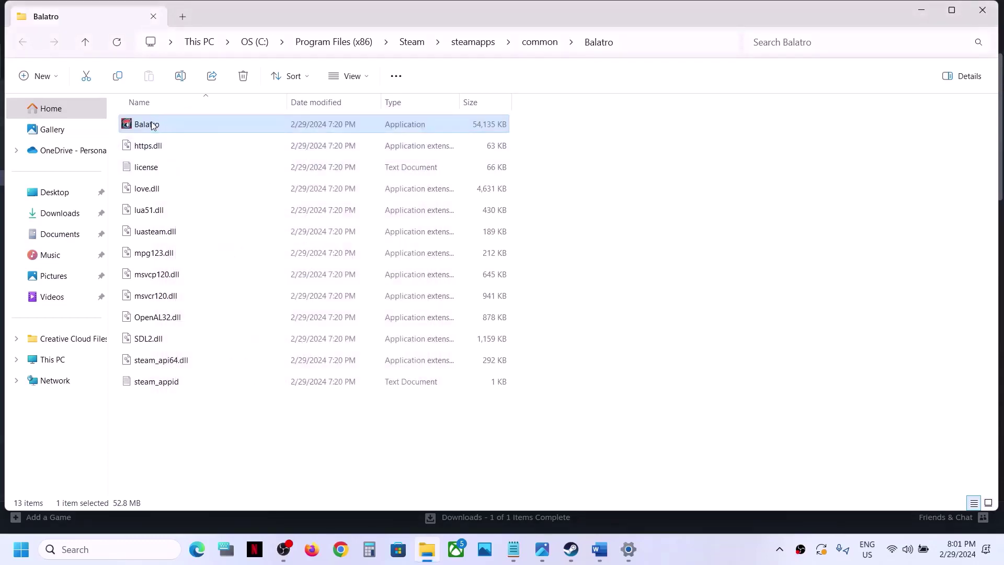
# Step: Disable fullscreen optimizations for the Balatro application in its compatibility properties and apply the change
pyautogui.rightClick(151, 126)
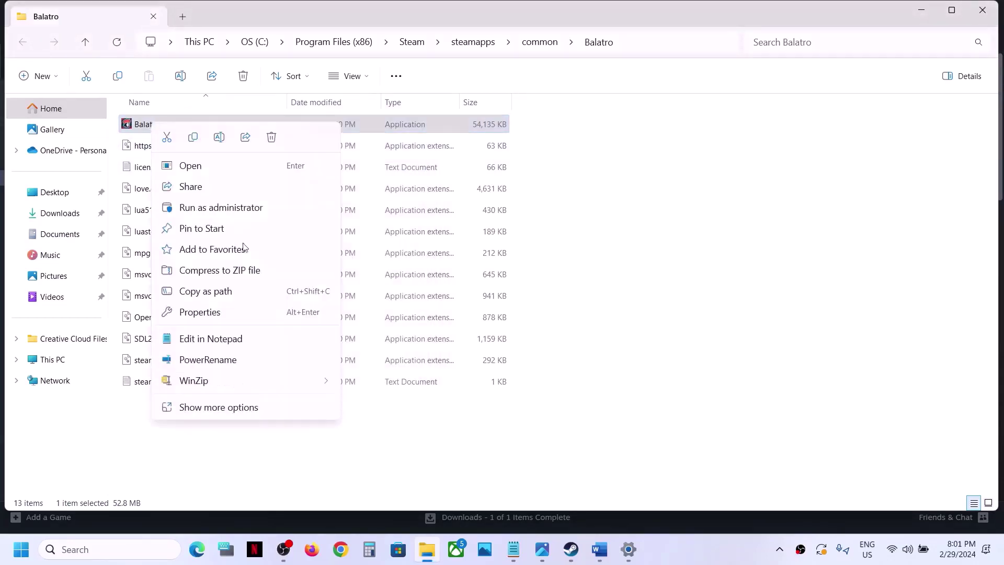
pyautogui.click(217, 312)
pyautogui.click(221, 154)
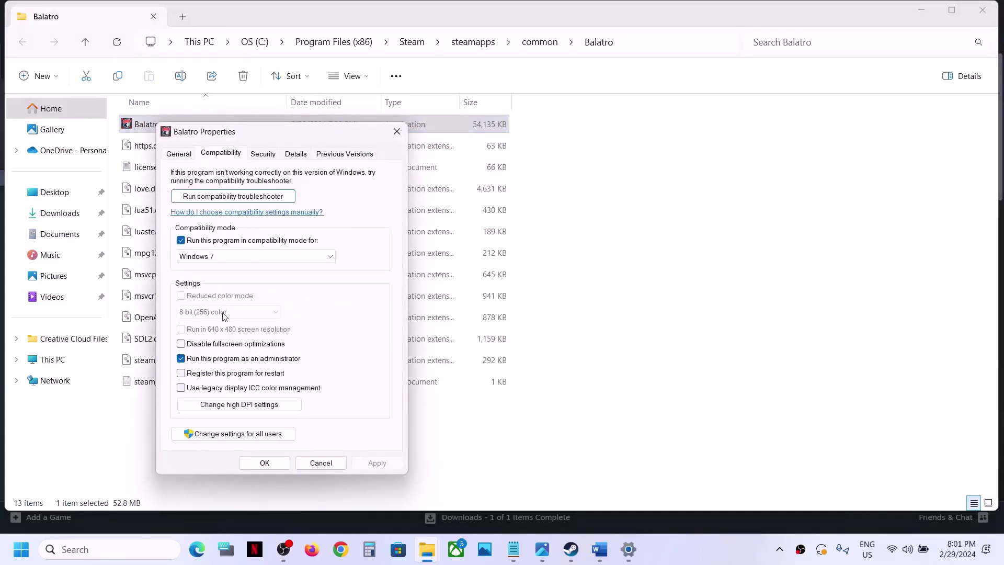
pyautogui.click(181, 344)
pyautogui.click(376, 463)
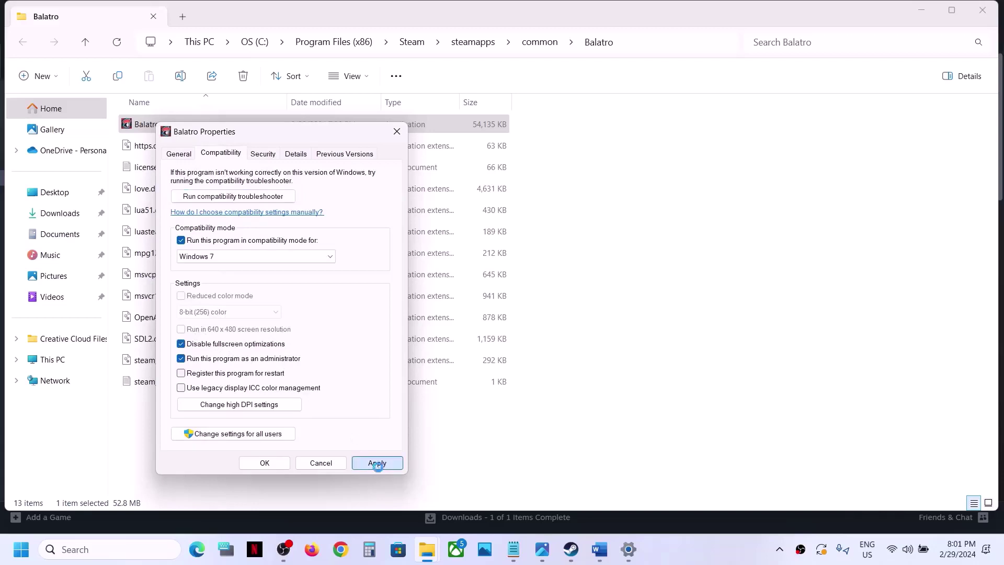
pyautogui.click(274, 465)
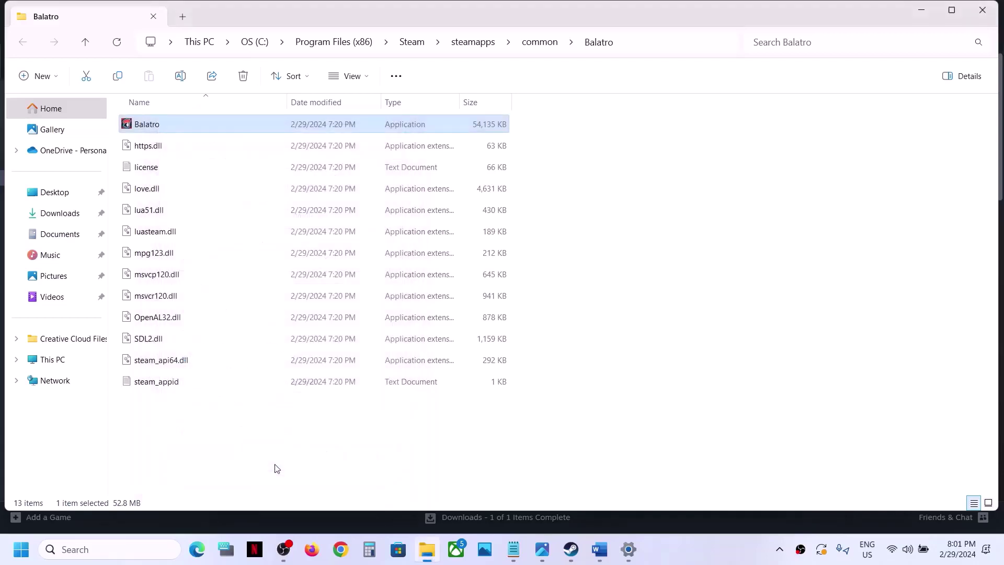
# Step: Override the high DPI scaling behavior for the Balatro application with scaling performed by Application, and apply the change
pyautogui.rightClick(154, 123)
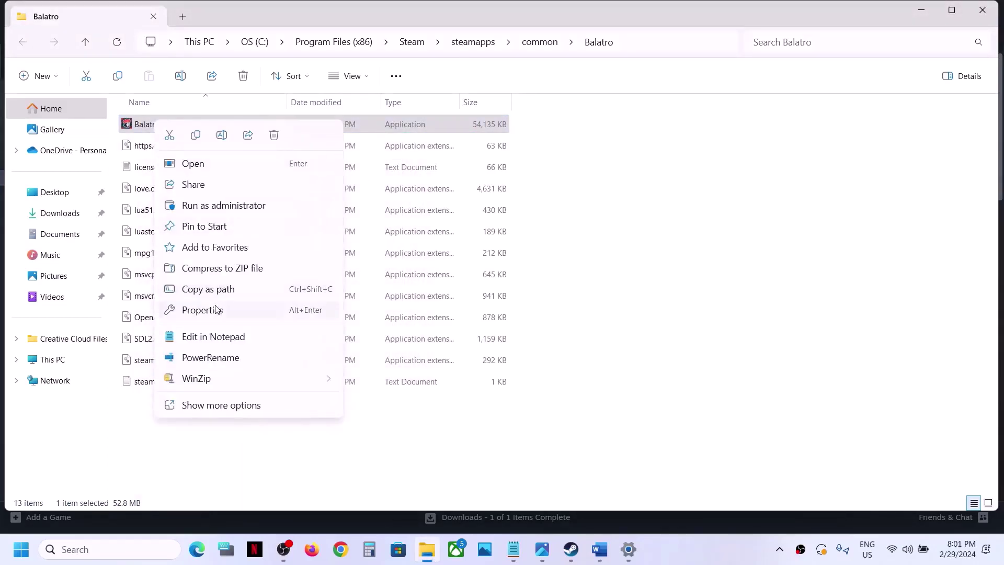
pyautogui.click(217, 309)
pyautogui.click(230, 152)
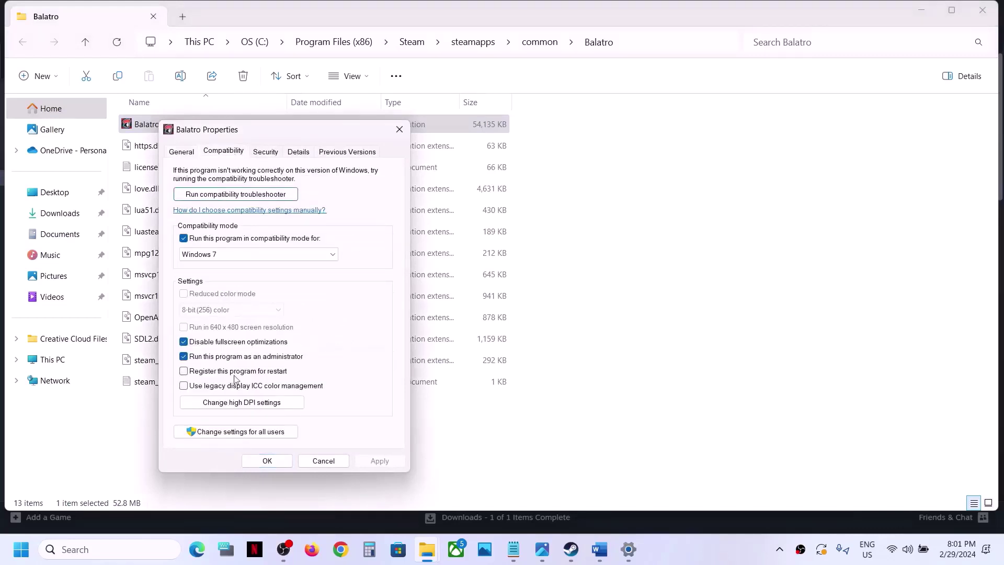
pyautogui.click(241, 404)
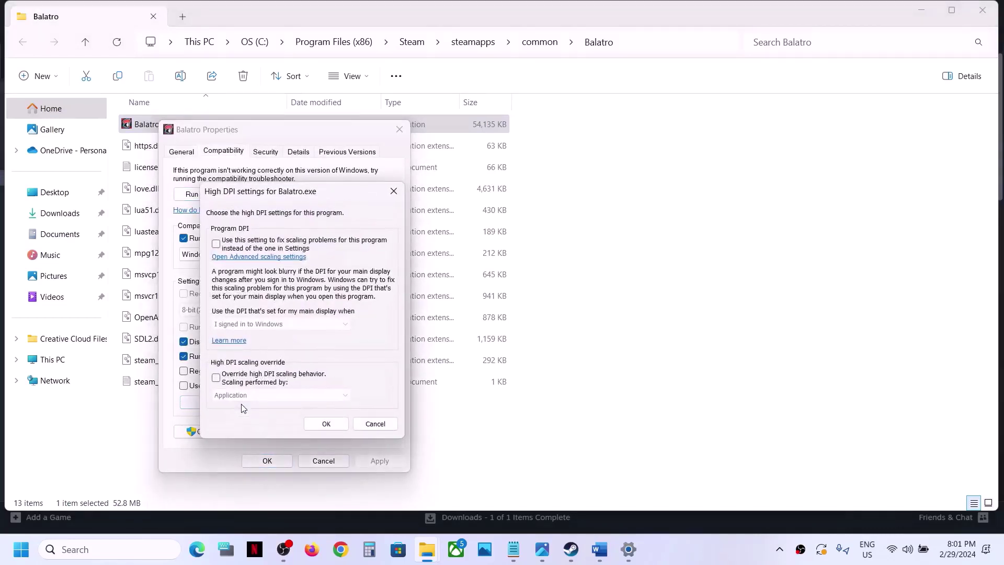
pyautogui.click(216, 377)
pyautogui.click(249, 397)
pyautogui.click(242, 407)
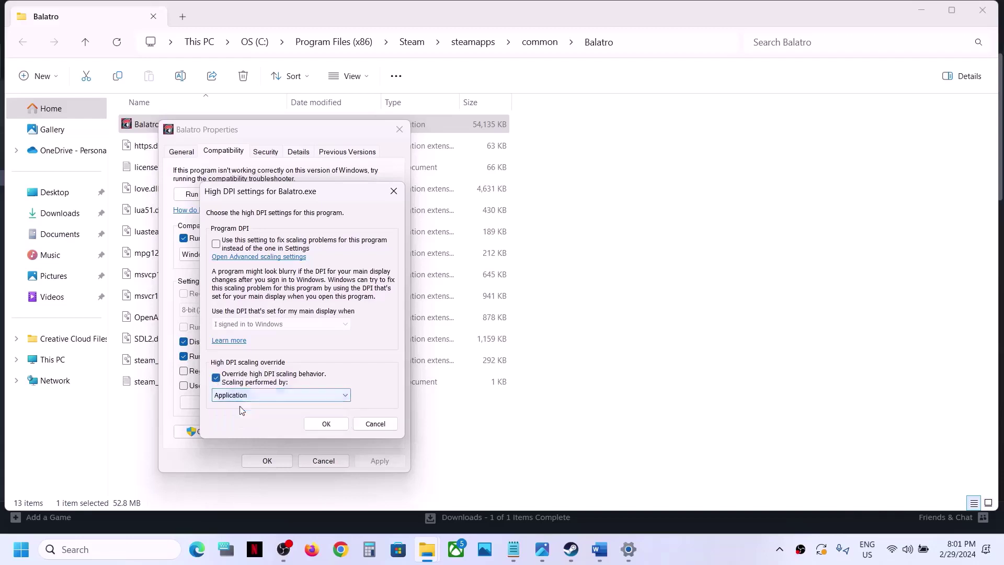
pyautogui.click(327, 424)
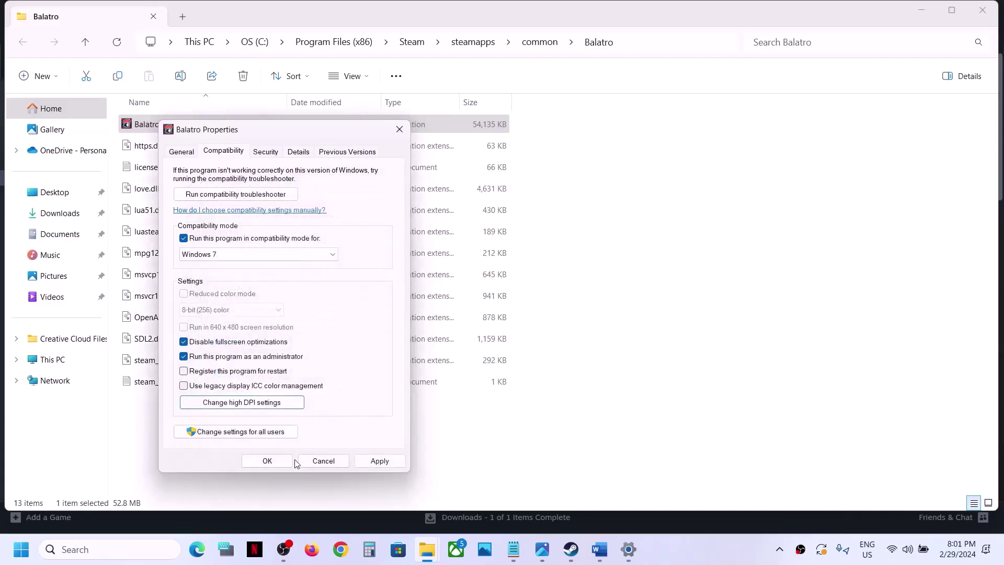
pyautogui.click(376, 460)
pyautogui.click(267, 461)
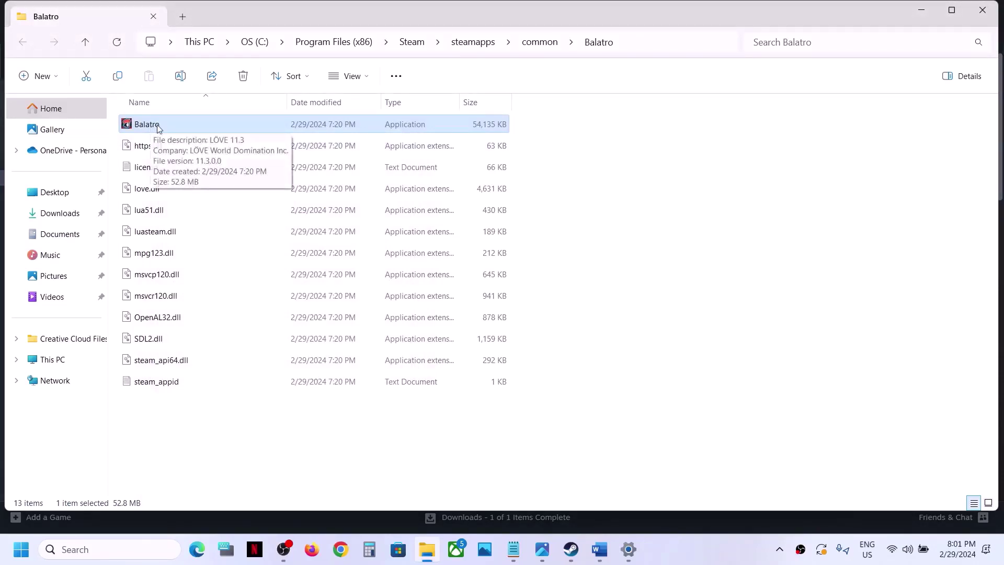
# Step: Turn off compatibility mode, disabled fullscreen optimizations, administrator mode and the high DPI scaling override for the Balatro application, and apply the changes
pyautogui.rightClick(158, 128)
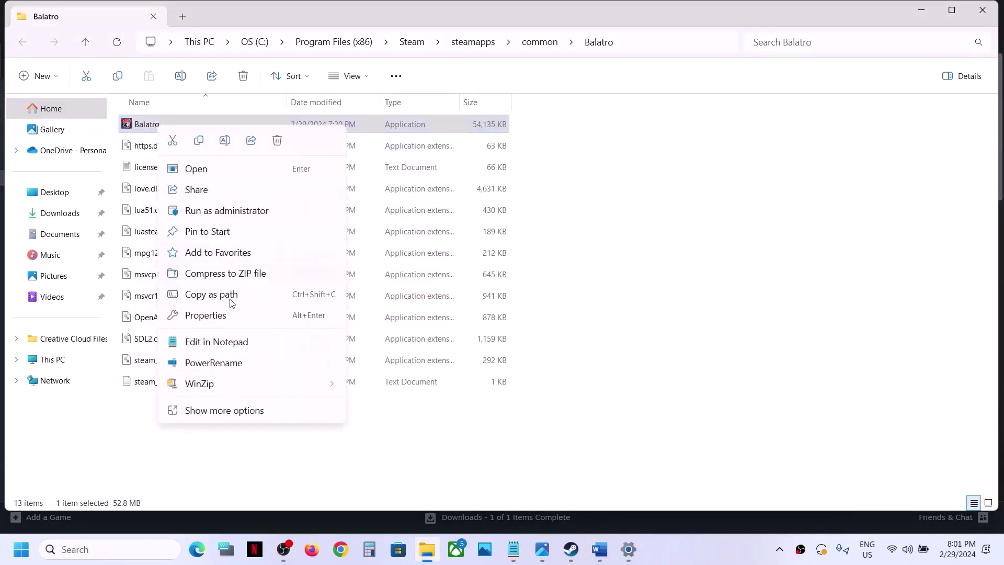
pyautogui.click(222, 316)
pyautogui.moveTo(330, 142); pyautogui.dragTo(435, 105)
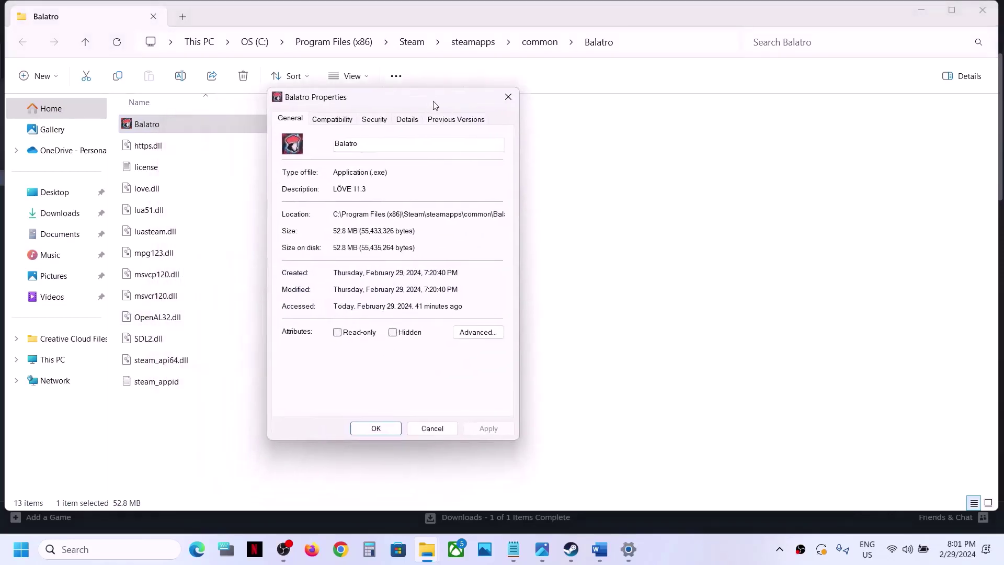
pyautogui.click(338, 119)
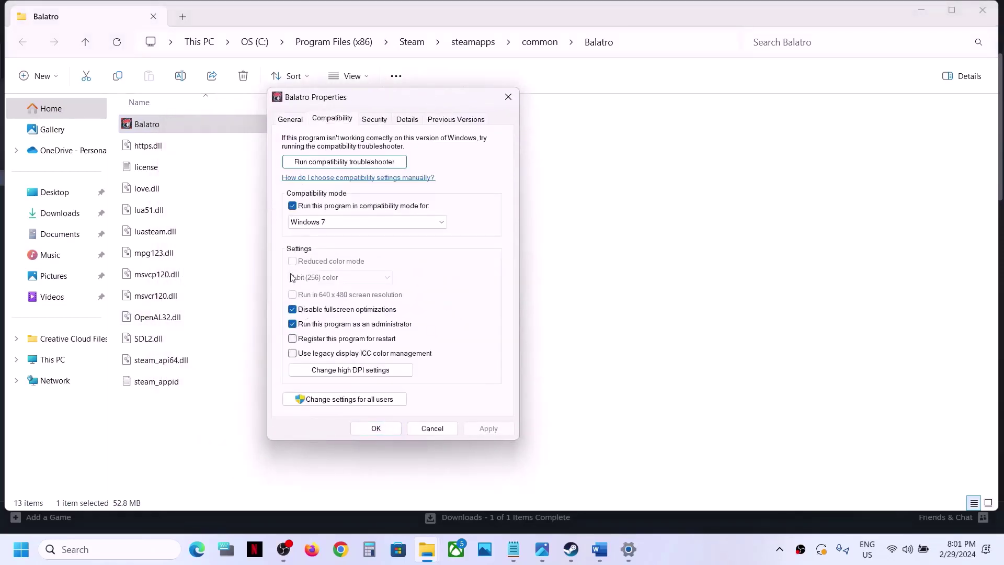
pyautogui.click(292, 206)
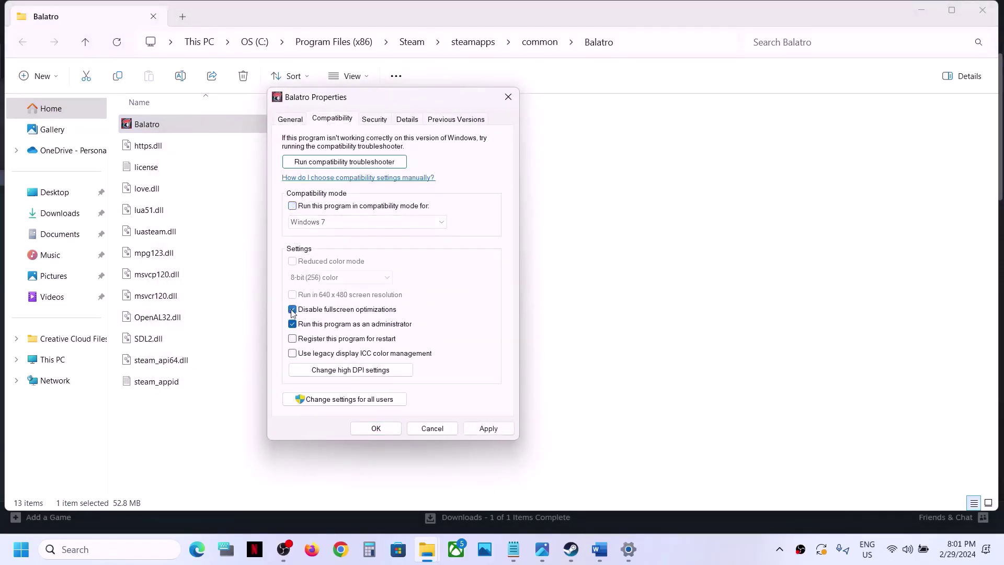
pyautogui.click(325, 370)
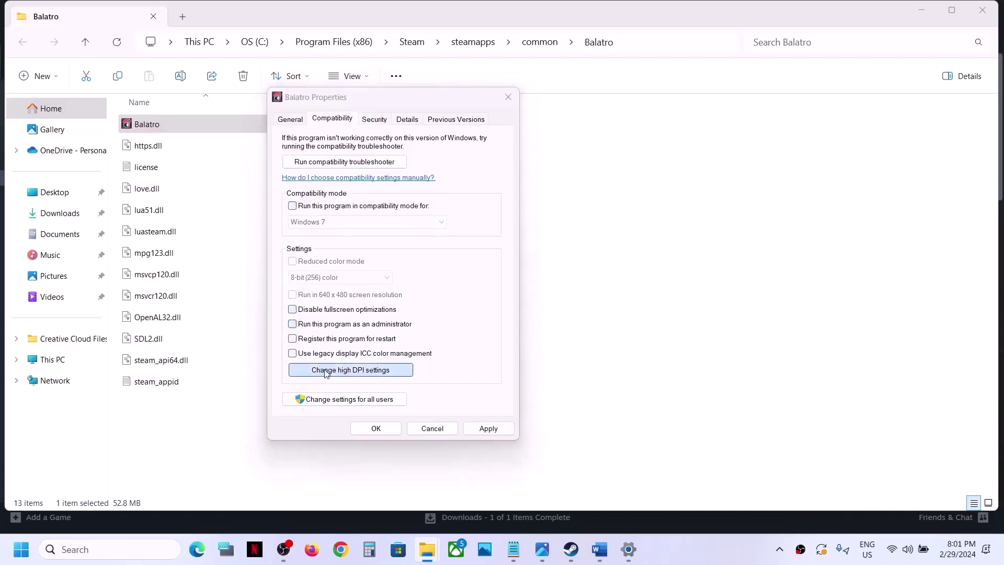
pyautogui.click(325, 345)
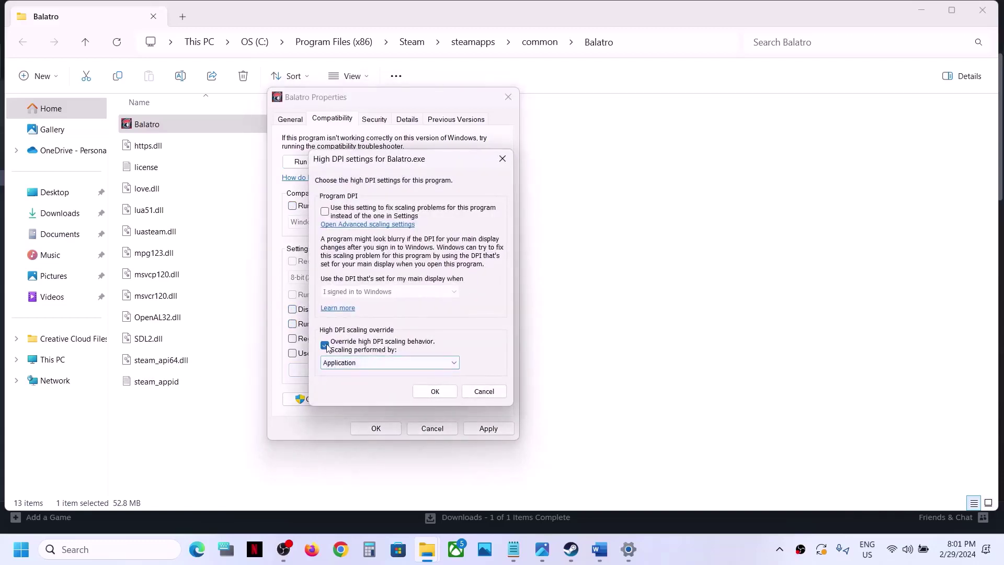
pyautogui.click(432, 390)
pyautogui.click(475, 425)
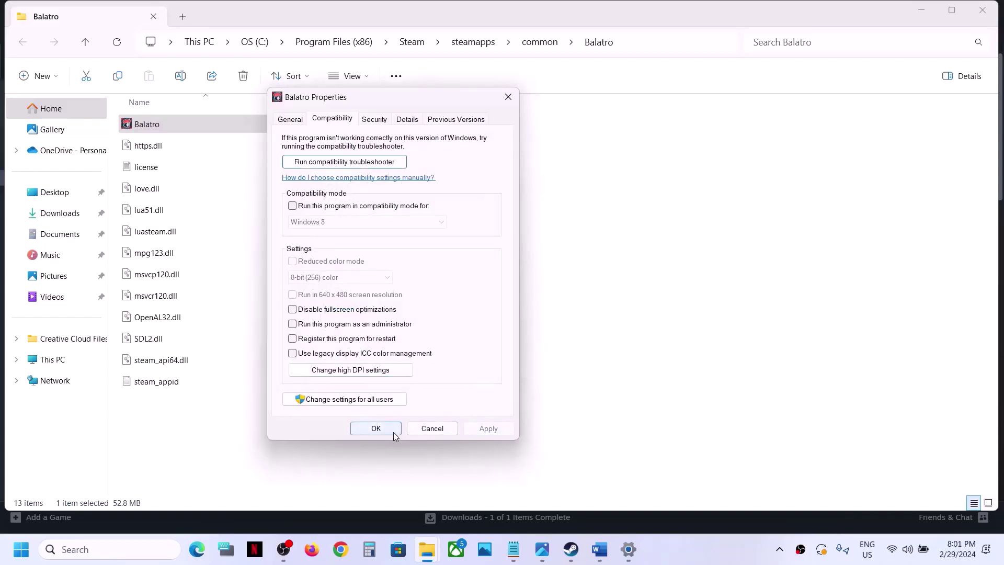
pyautogui.click(393, 432)
# Step: Return to the Word document and highlight the Step 6 instruction about allowing the game through the antivirus program and Windows Security
pyautogui.click(581, 552)
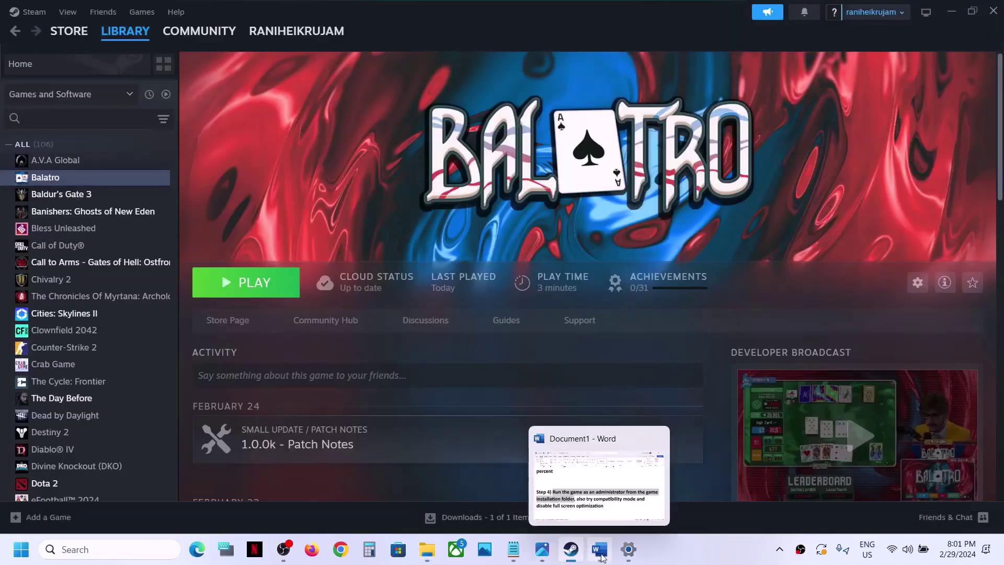
pyautogui.click(599, 549)
pyautogui.scroll(-10, 315, 341)
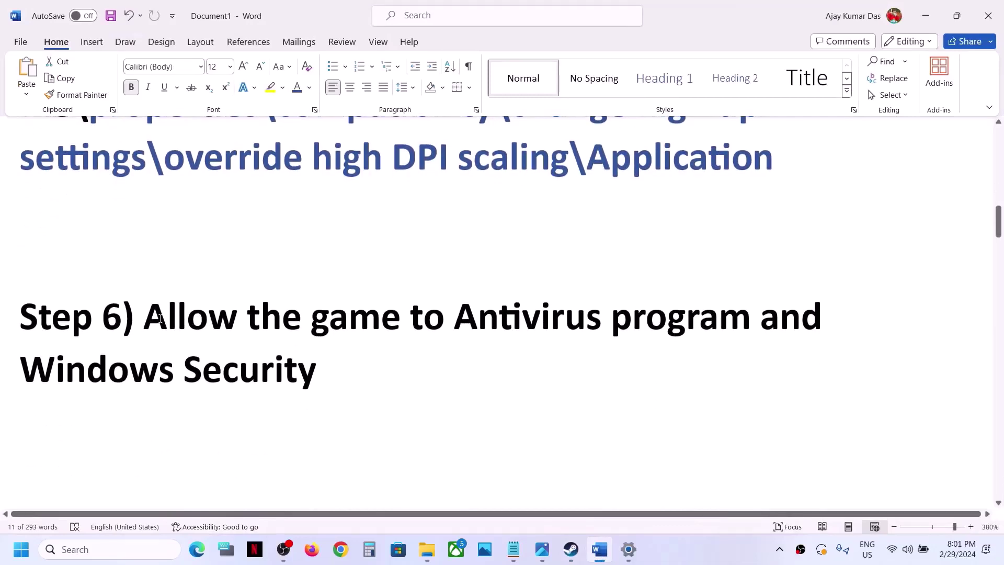
pyautogui.moveTo(160, 318); pyautogui.dragTo(674, 321)
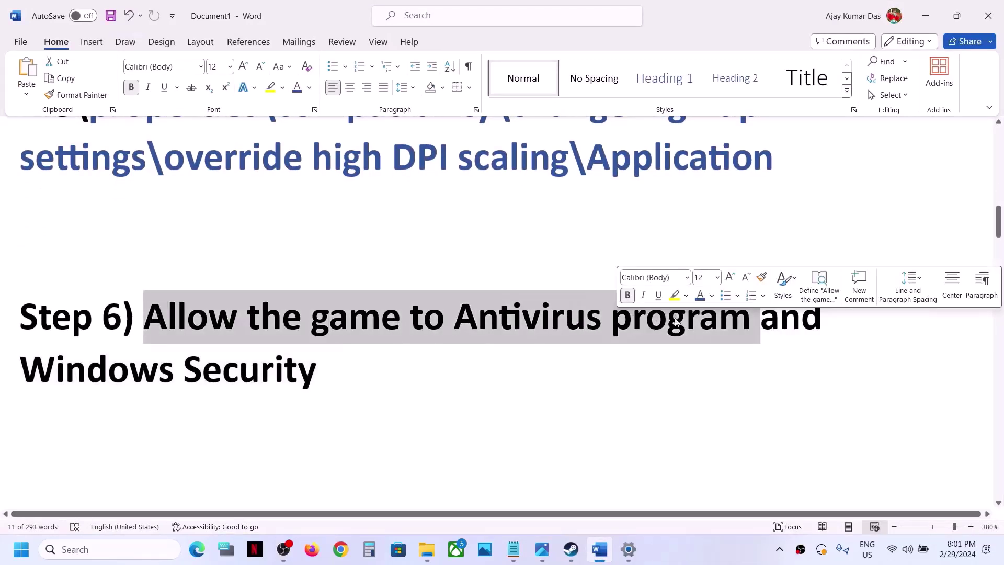
pyautogui.click(401, 349)
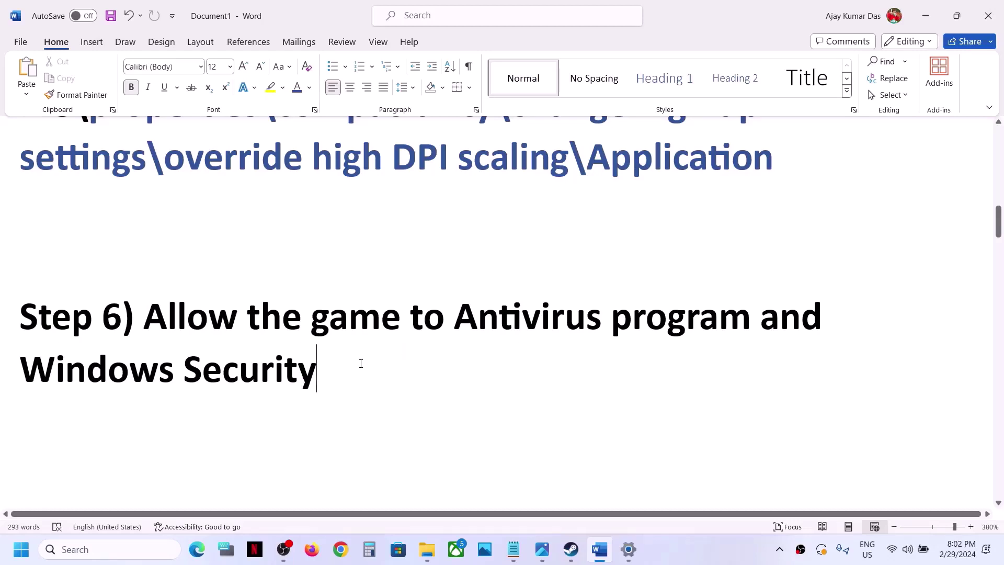
pyautogui.moveTo(361, 364); pyautogui.dragTo(93, 399)
# Step: Switch to Windows Settings and open Virus & threat protection from the Windows Security page under Privacy & security
pyautogui.hotkey('alt', 'Tab')
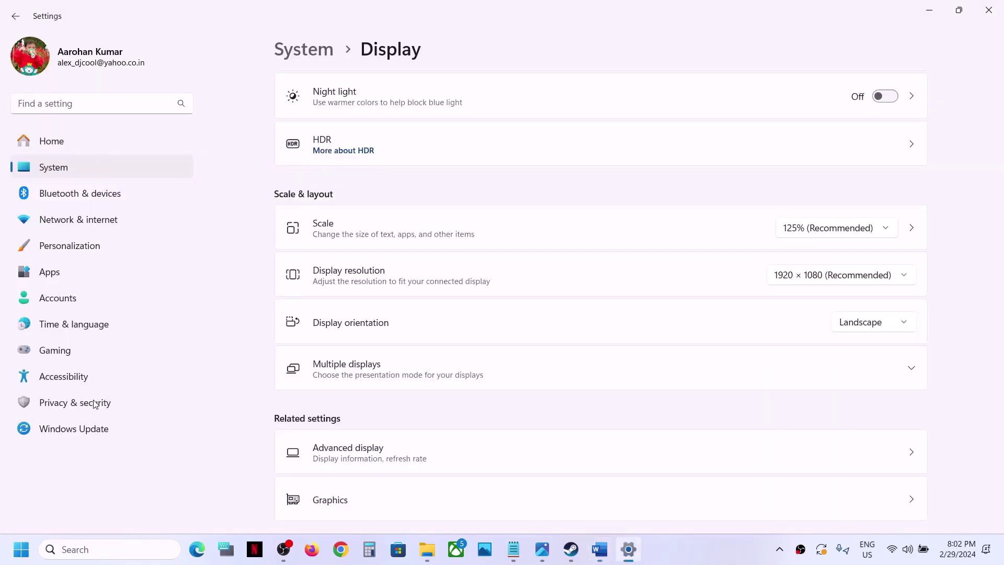
pyautogui.click(73, 403)
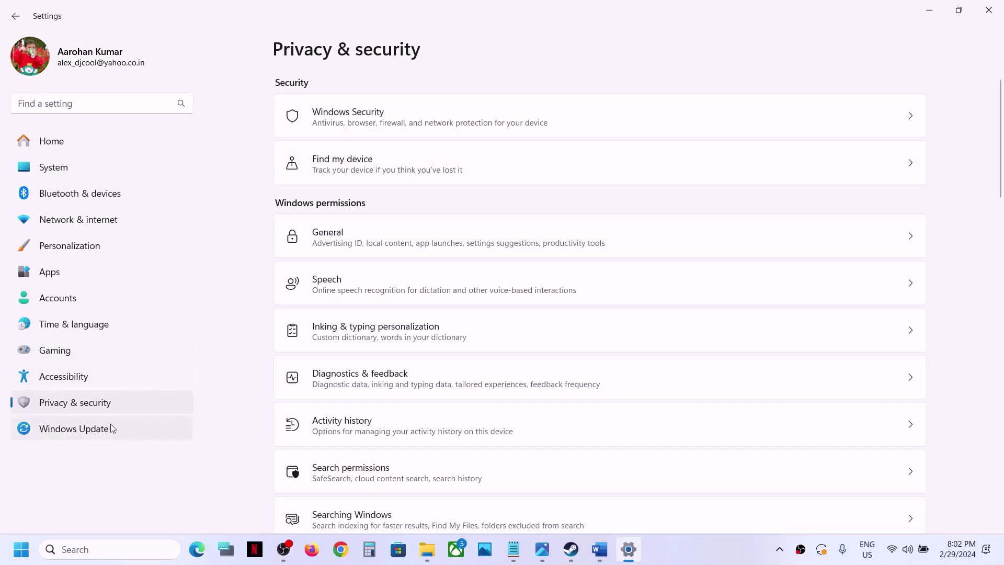
pyautogui.click(380, 118)
pyautogui.scroll(-1, 442, 262)
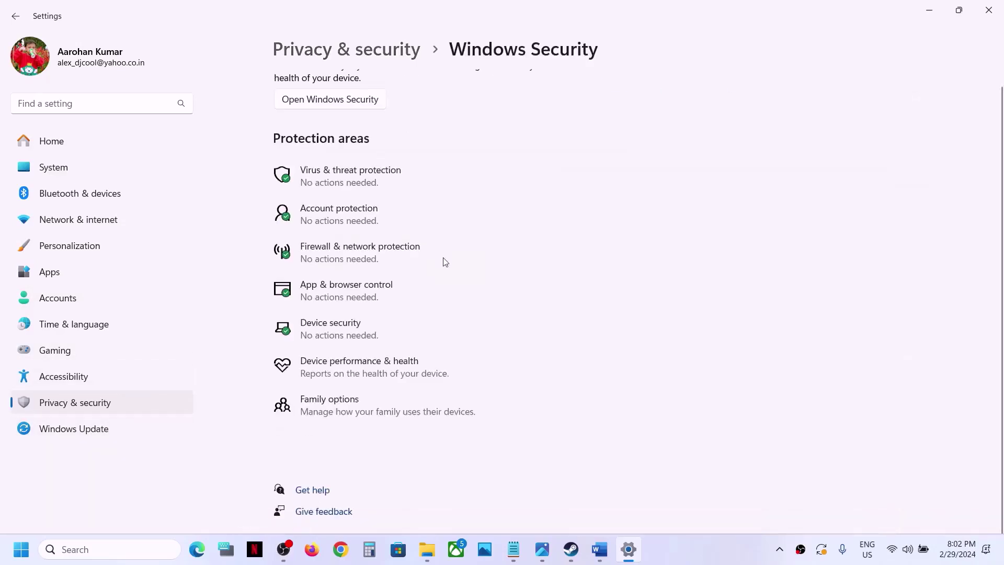
pyautogui.click(389, 179)
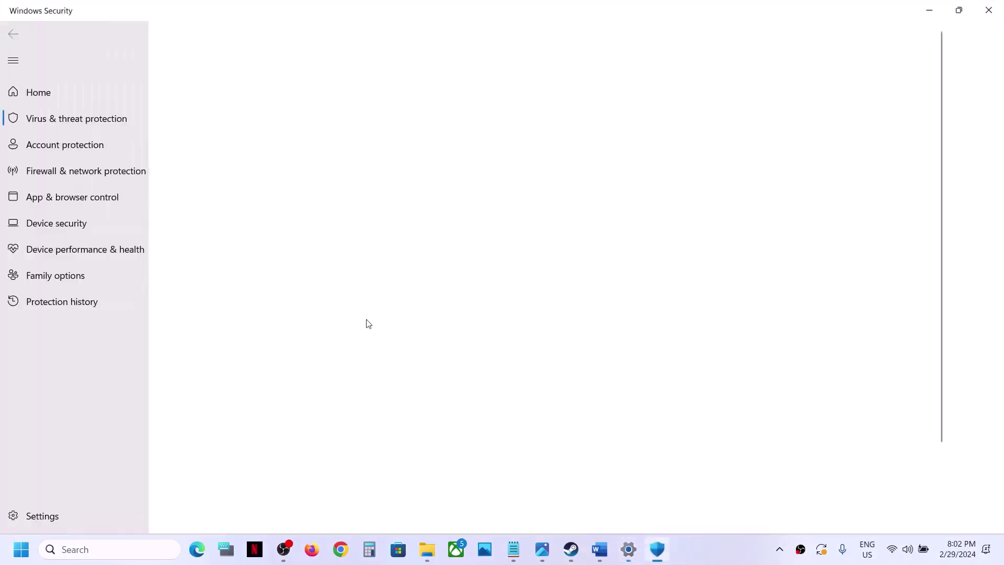
# Step: Open the list of apps allowed through Controlled folder access in the ransomware protection settings
pyautogui.scroll(-2, 345, 398)
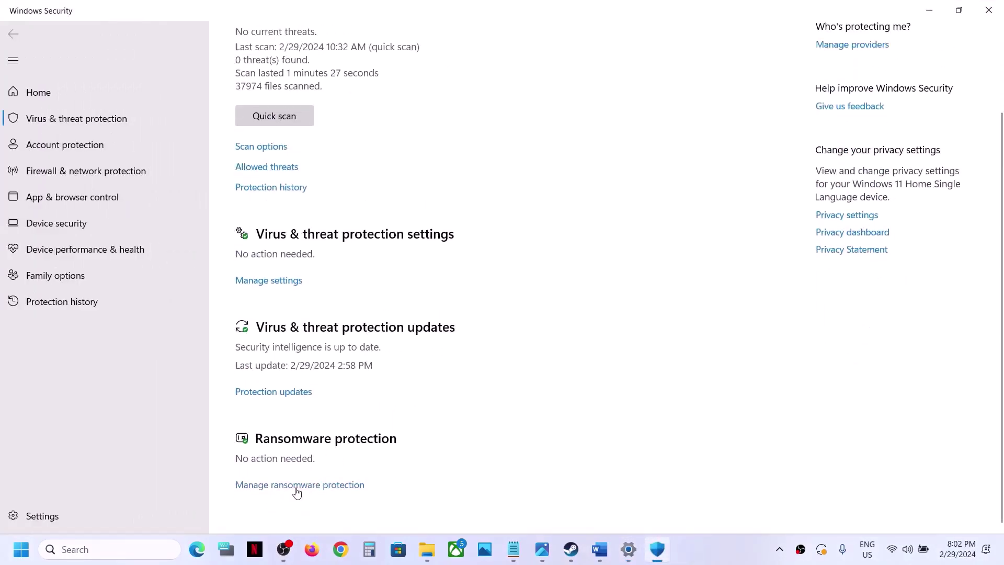
pyautogui.click(297, 486)
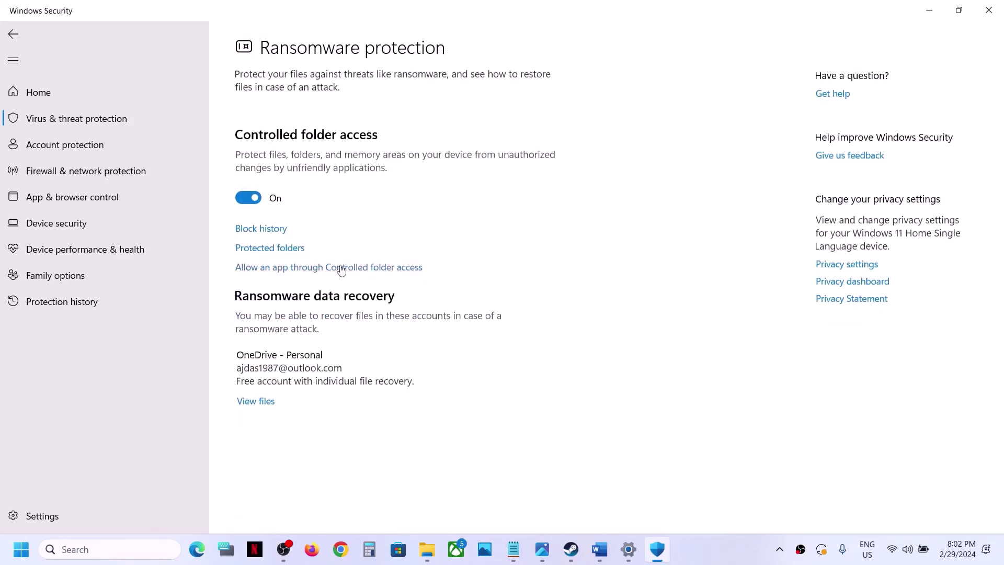
pyautogui.click(335, 267)
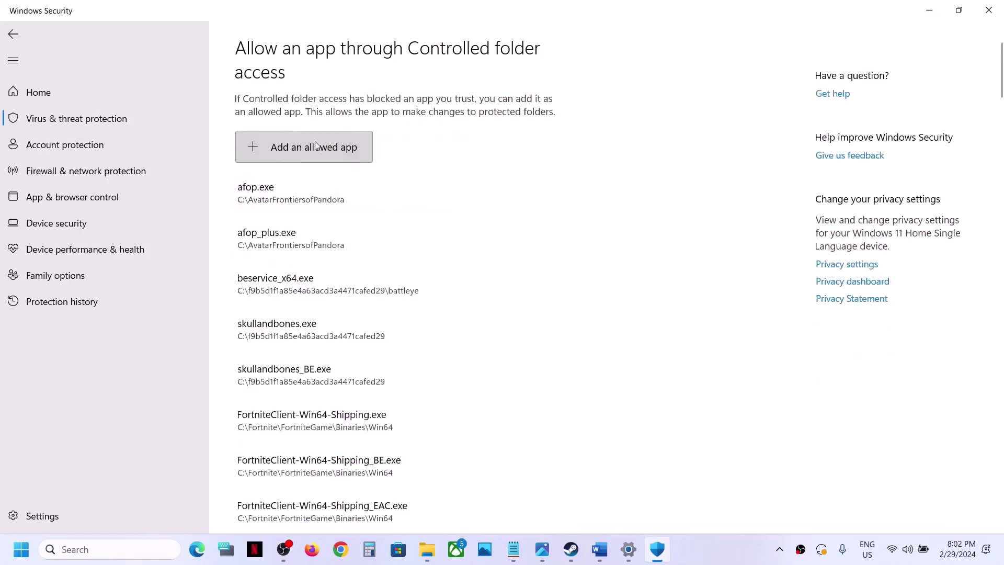
# Step: Start adding an allowed app for Controlled folder access and browse to C:\Program Files (x86)\Steam
pyautogui.click(314, 146)
pyautogui.click(290, 199)
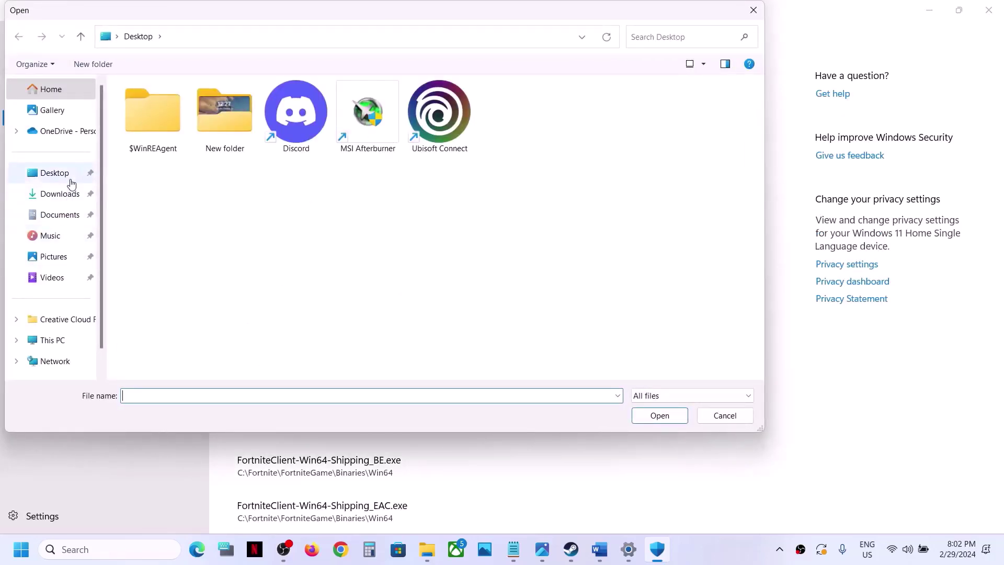
pyautogui.click(57, 341)
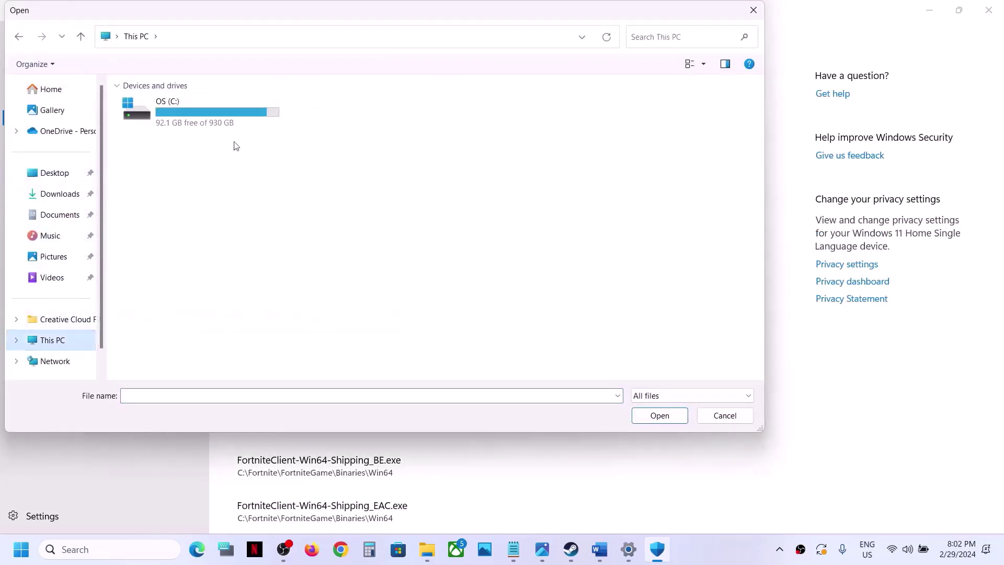
pyautogui.doubleClick(214, 122)
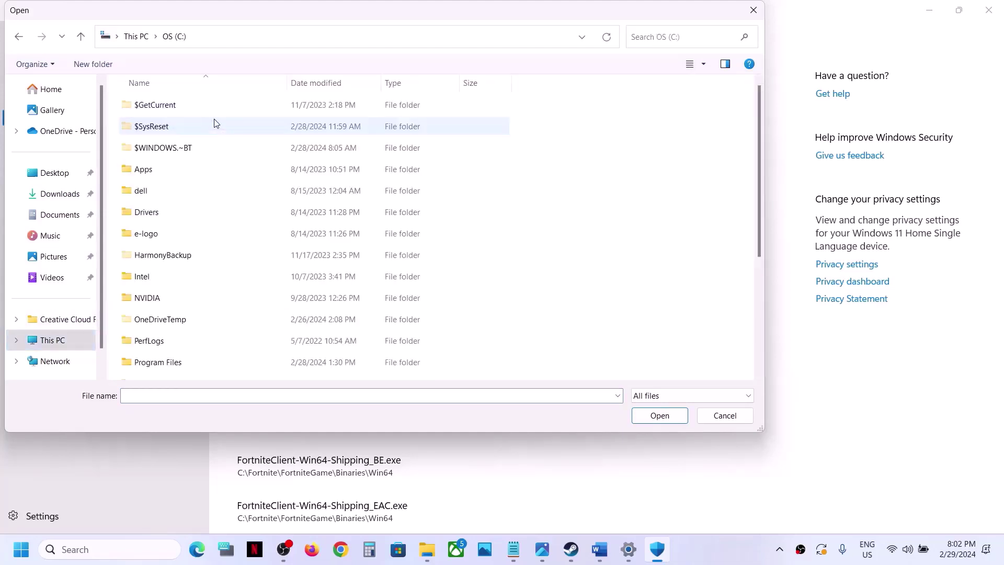
pyautogui.scroll(-2, 188, 308)
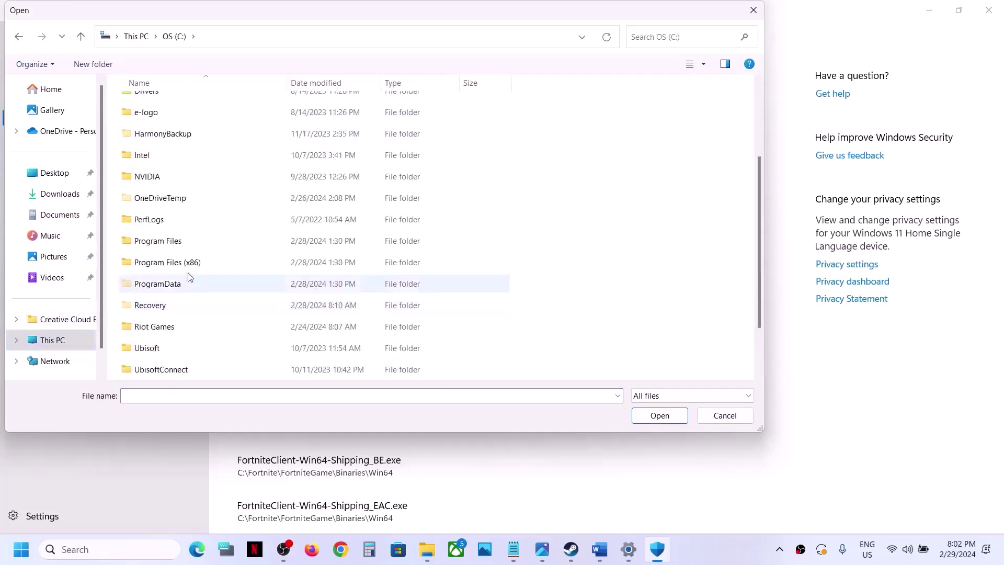
pyautogui.doubleClick(189, 263)
pyautogui.scroll(-10, 188, 266)
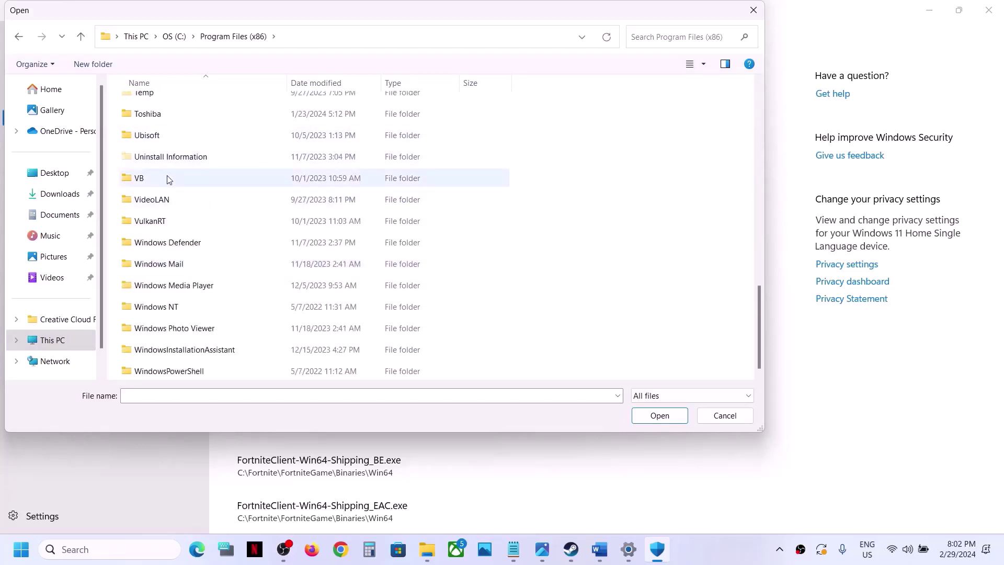
pyautogui.scroll(1, 169, 180)
pyautogui.doubleClick(159, 125)
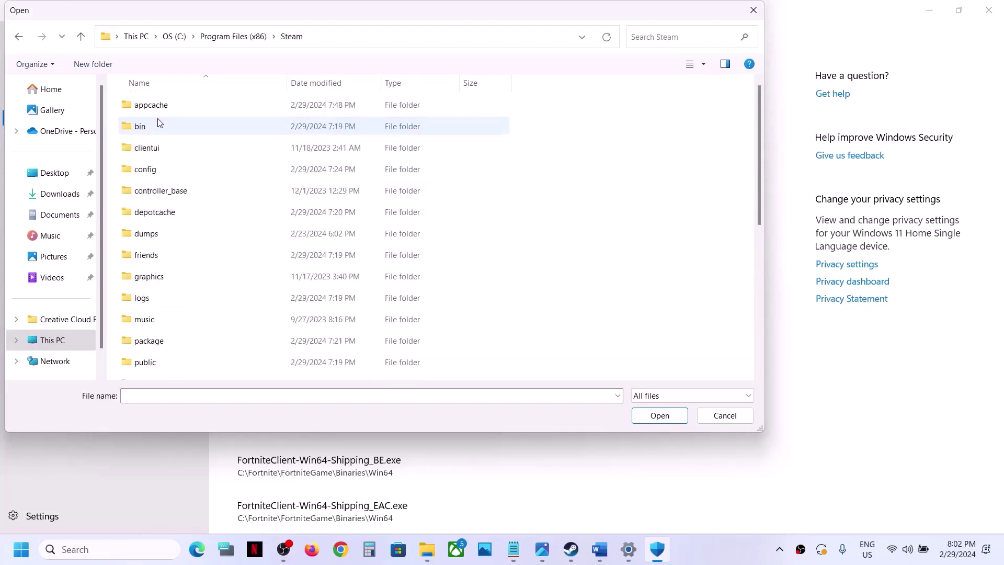
# Step: Add the Balatro application from the steamapps\common\Balatro folder as an allowed app for Controlled folder access
pyautogui.scroll(-3, 188, 242)
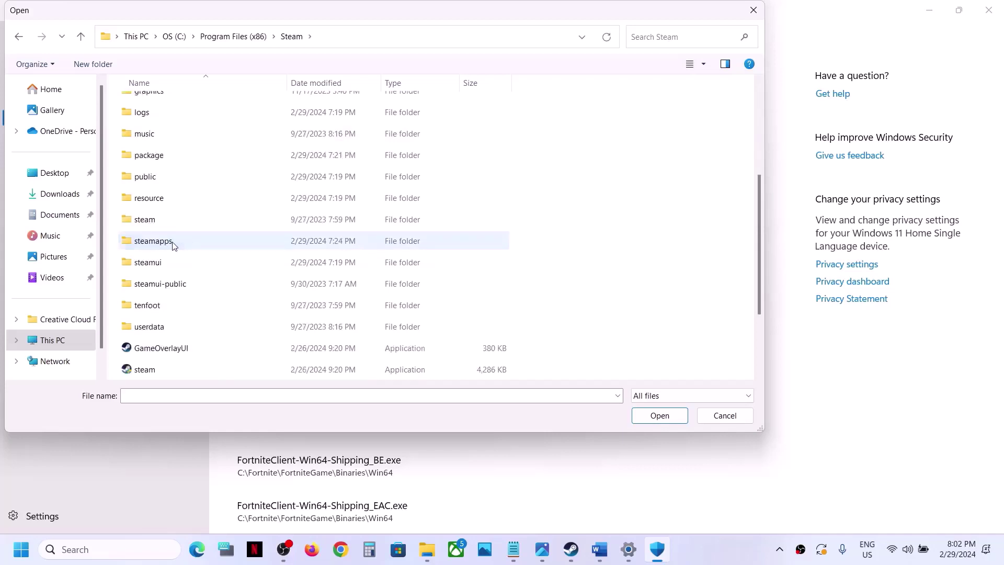
pyautogui.doubleClick(173, 243)
pyautogui.doubleClick(162, 105)
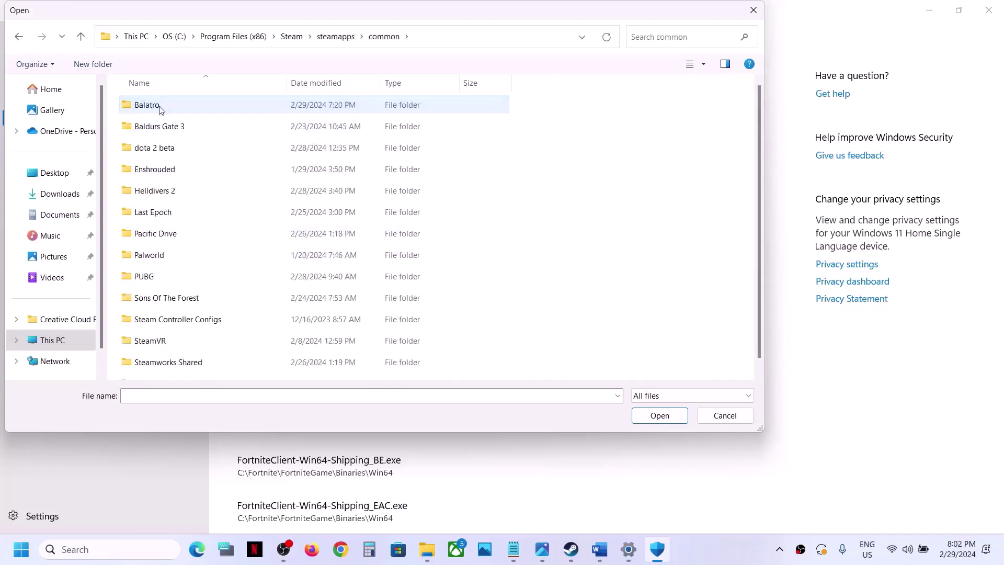
pyautogui.doubleClick(148, 105)
pyautogui.click(174, 107)
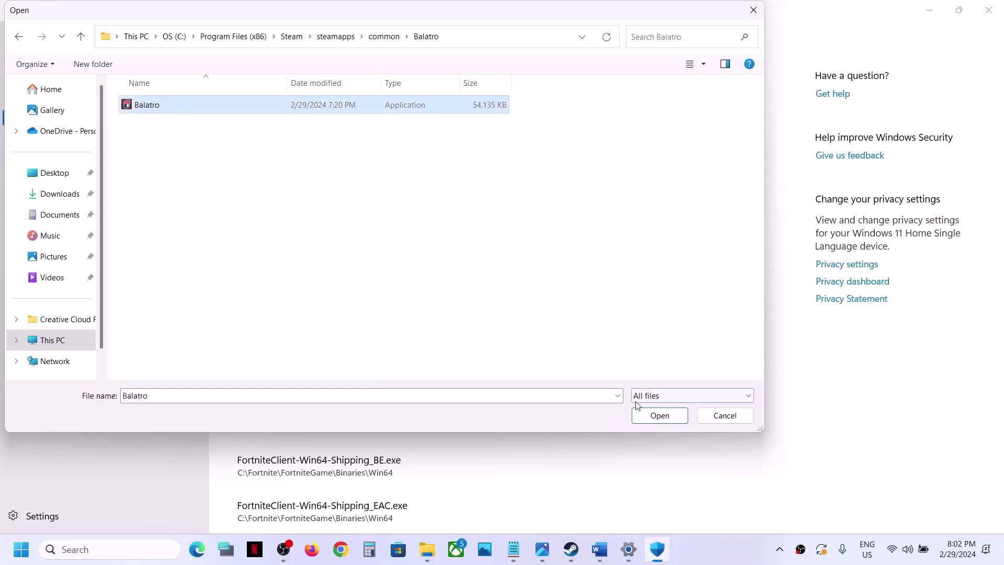
pyautogui.click(662, 419)
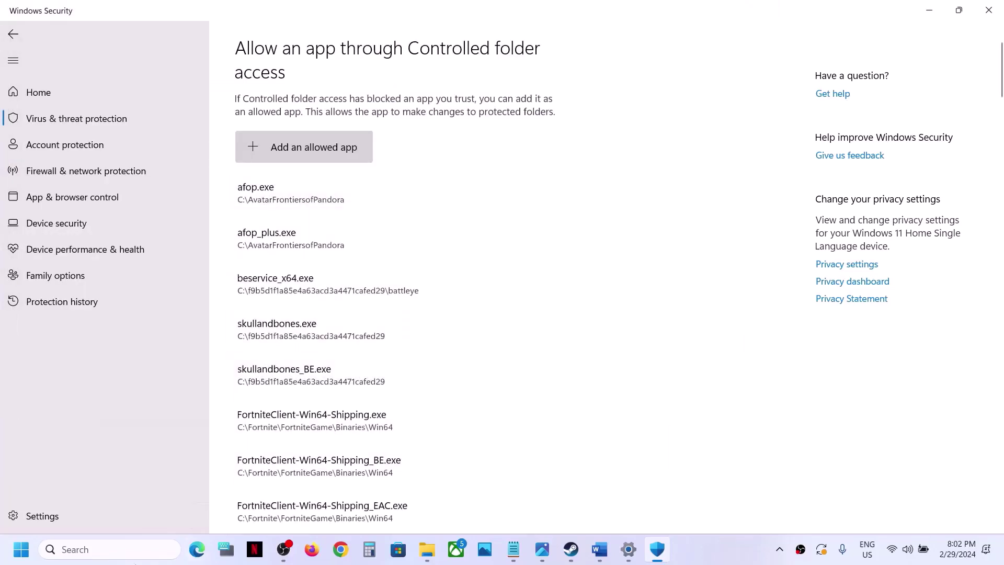
# Step: Switch to Control Panel and open the list of apps allowed through Windows Defender Firewall under System and Security
pyautogui.click(117, 550)
pyautogui.write('ontrol')
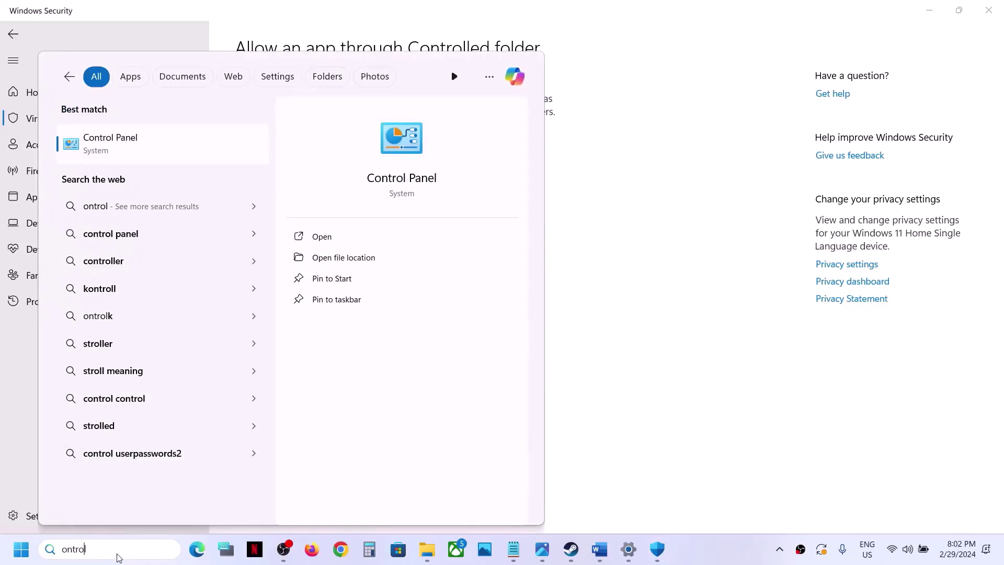
pyautogui.press('Home')
pyautogui.write('c')
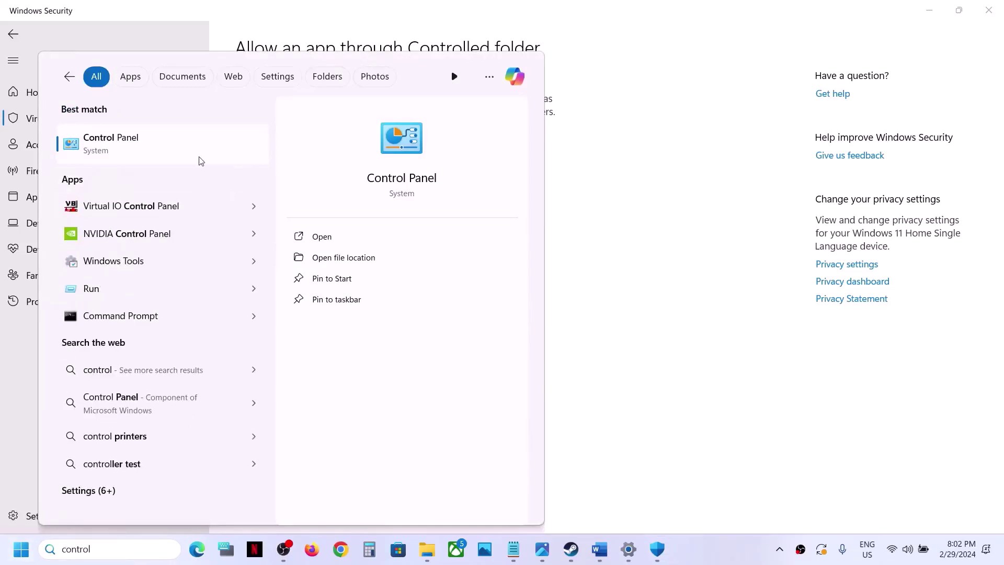
pyautogui.click(181, 148)
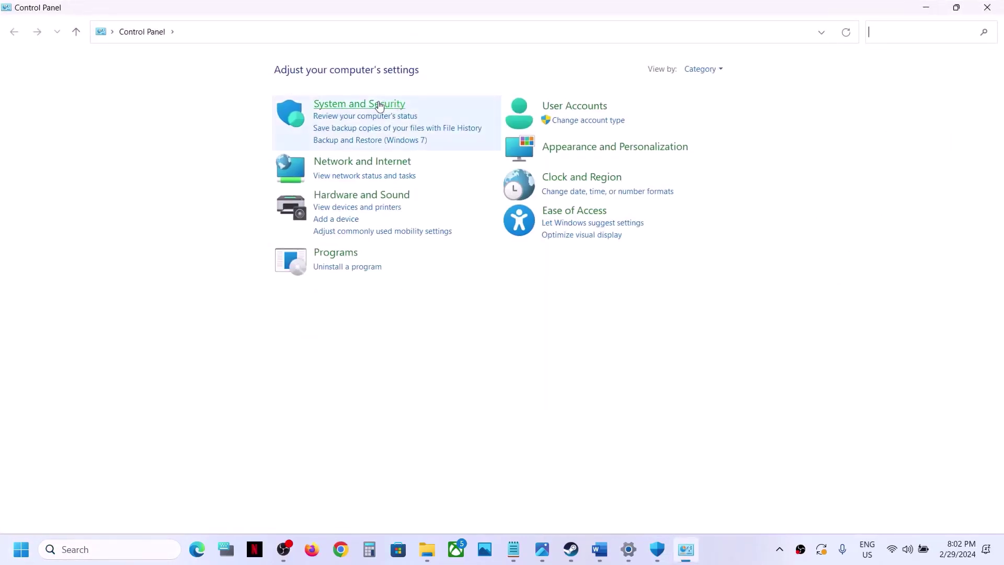
pyautogui.click(377, 104)
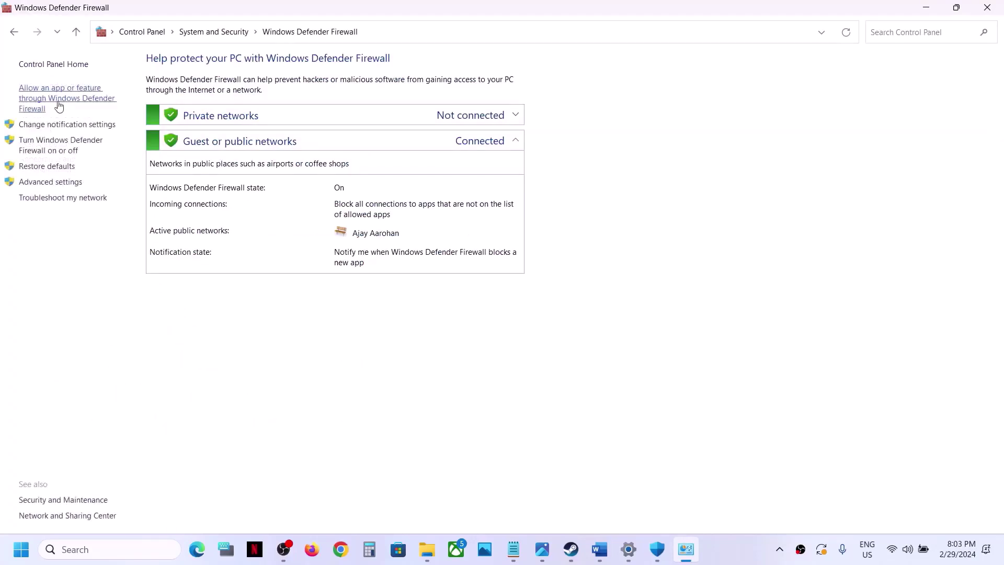
pyautogui.click(57, 104)
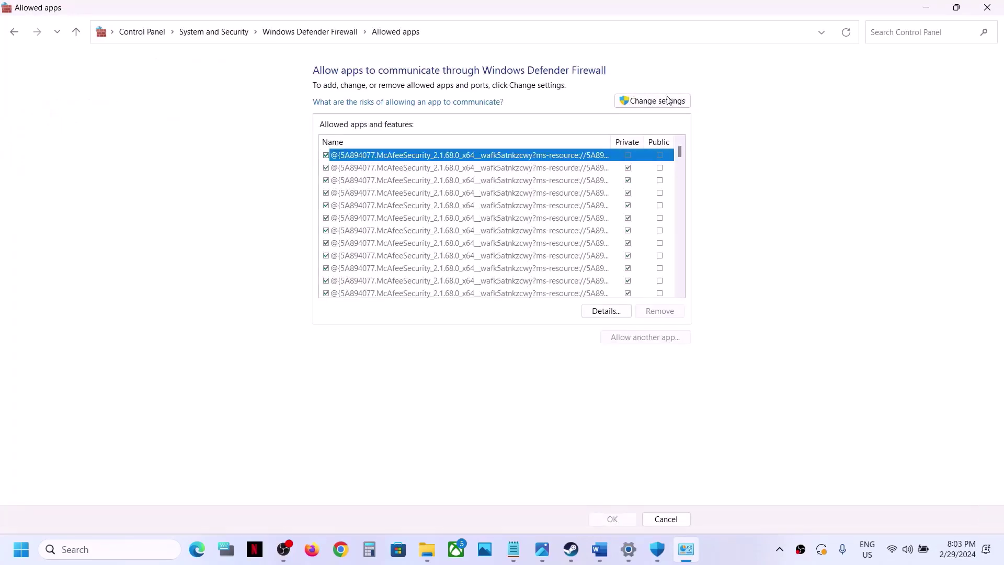
# Step: Unlock the firewall's allowed apps settings, start allowing another app, and browse to C:\Program Files (x86)\Steam
pyautogui.click(668, 101)
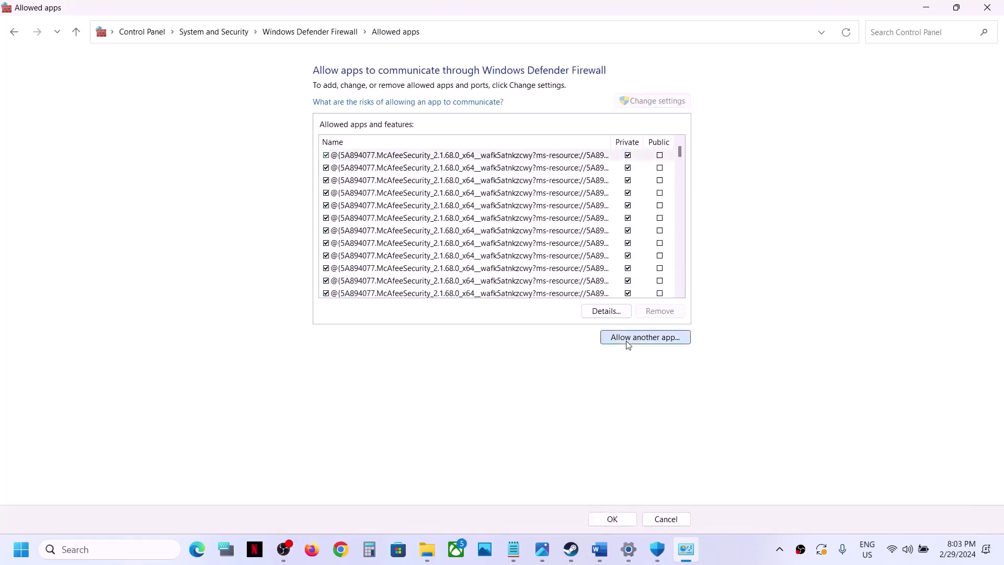
pyautogui.click(628, 338)
pyautogui.click(605, 332)
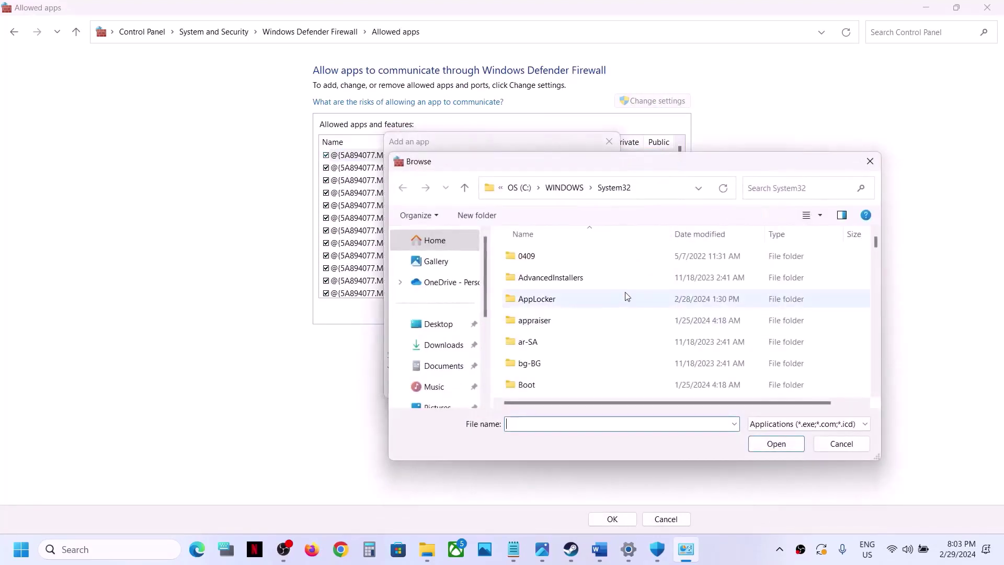
pyautogui.scroll(-3, 454, 340)
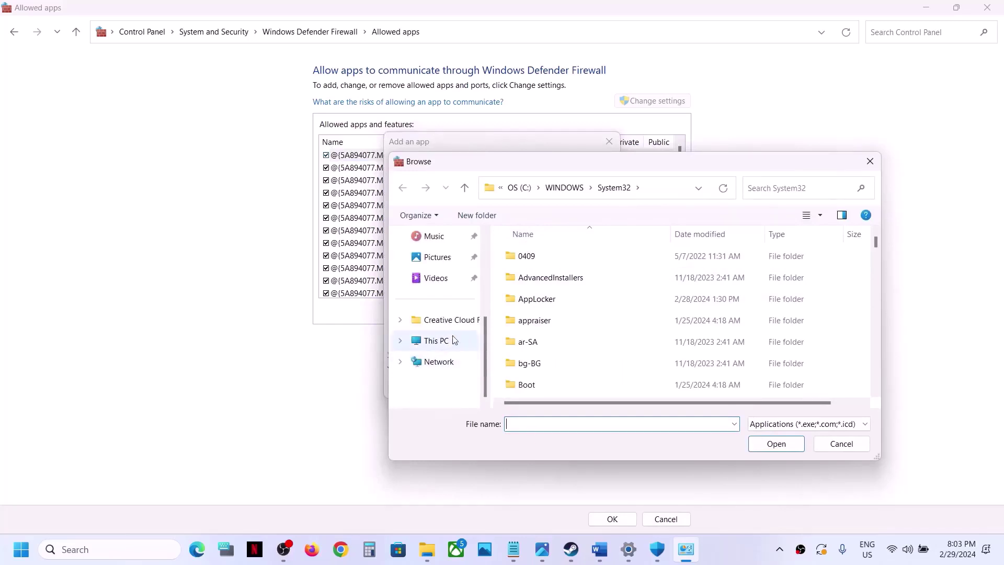
pyautogui.moveTo(444, 340)
pyautogui.mouseDown()
pyautogui.moveTo(601, 316)
pyautogui.moveTo(434, 339)
pyautogui.mouseUp()
pyautogui.doubleClick(566, 274)
pyautogui.scroll(-4, 566, 274)
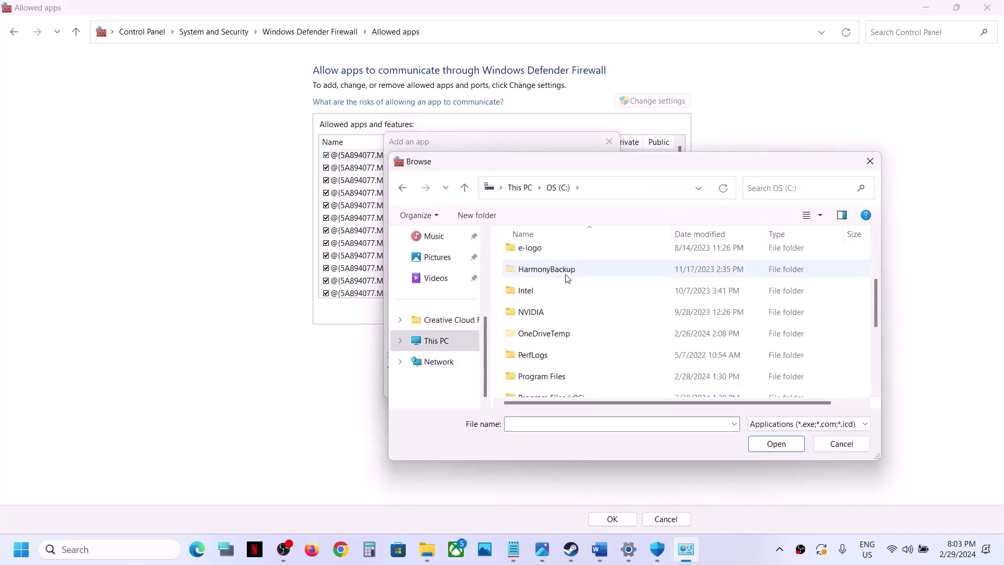
pyautogui.doubleClick(560, 296)
pyautogui.scroll(-8, 563, 294)
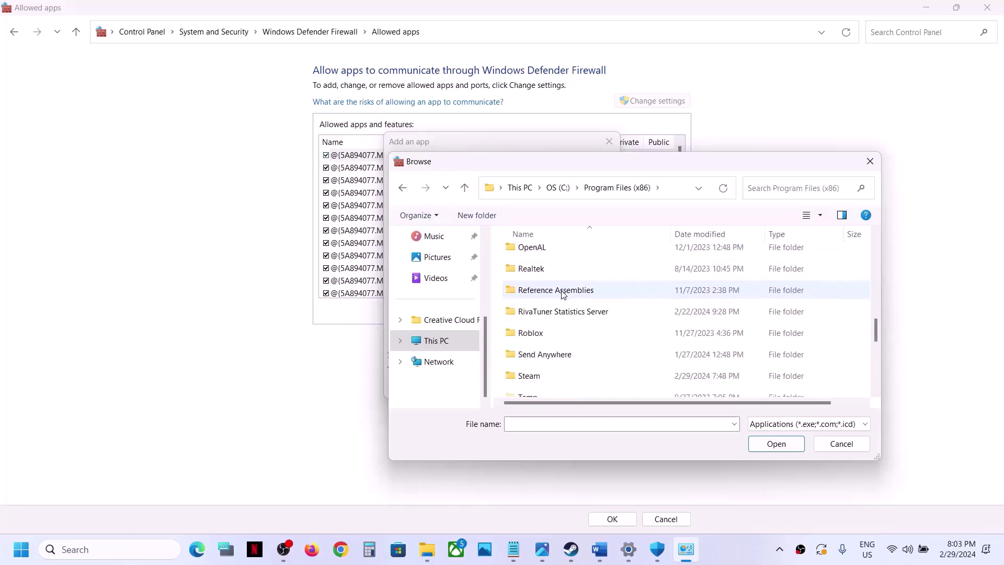
pyautogui.doubleClick(535, 324)
# Step: Choose the Balatro application in steamapps\common\Balatro as the app to allow through the firewall
pyautogui.scroll(-4, 539, 322)
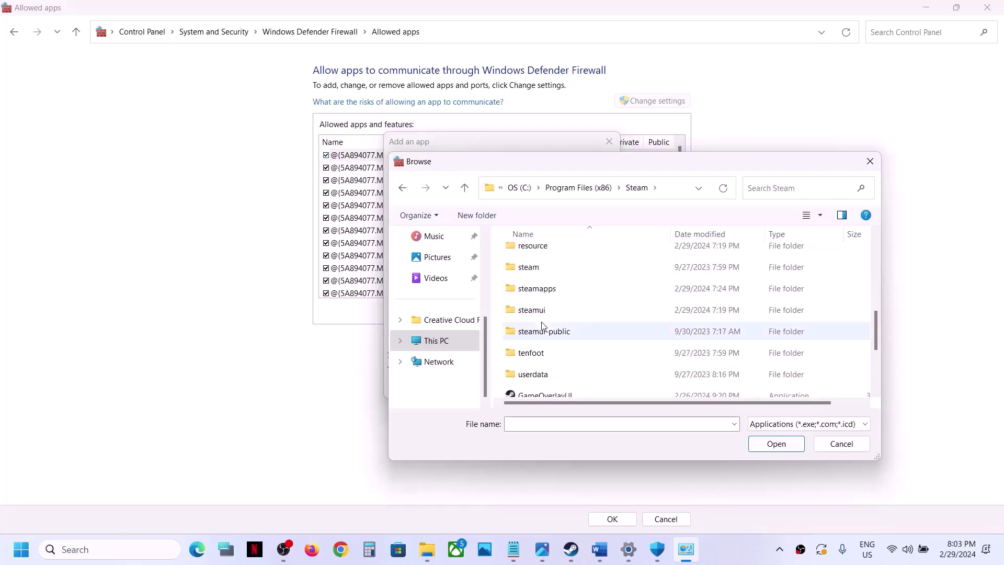
pyautogui.doubleClick(541, 288)
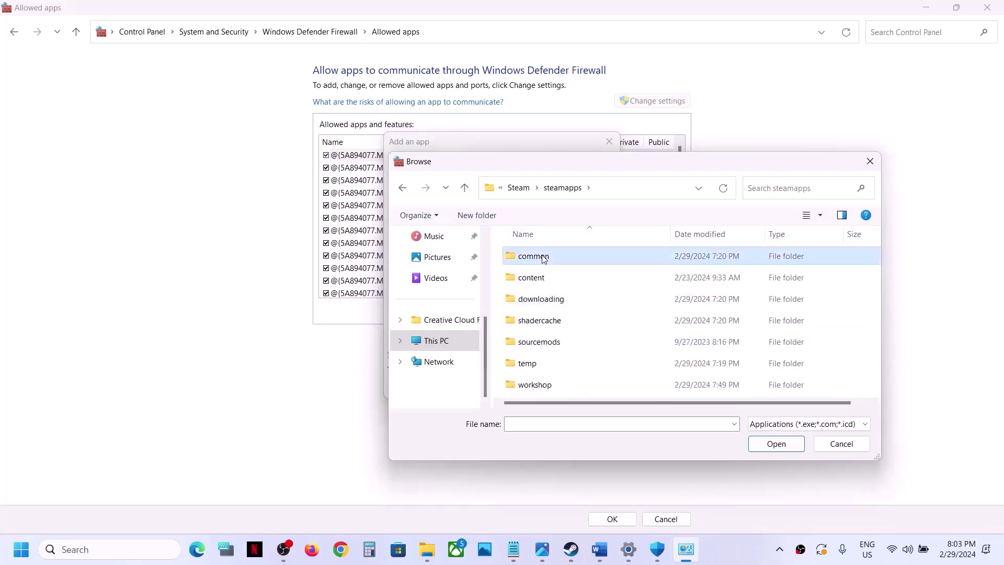
pyautogui.doubleClick(543, 256)
pyautogui.doubleClick(544, 256)
pyautogui.click(543, 256)
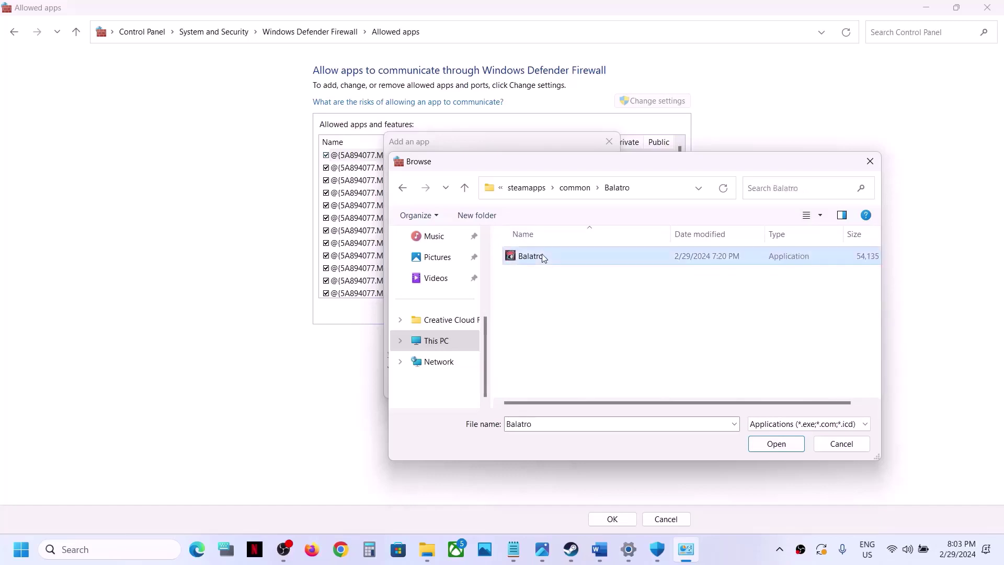
pyautogui.click(779, 446)
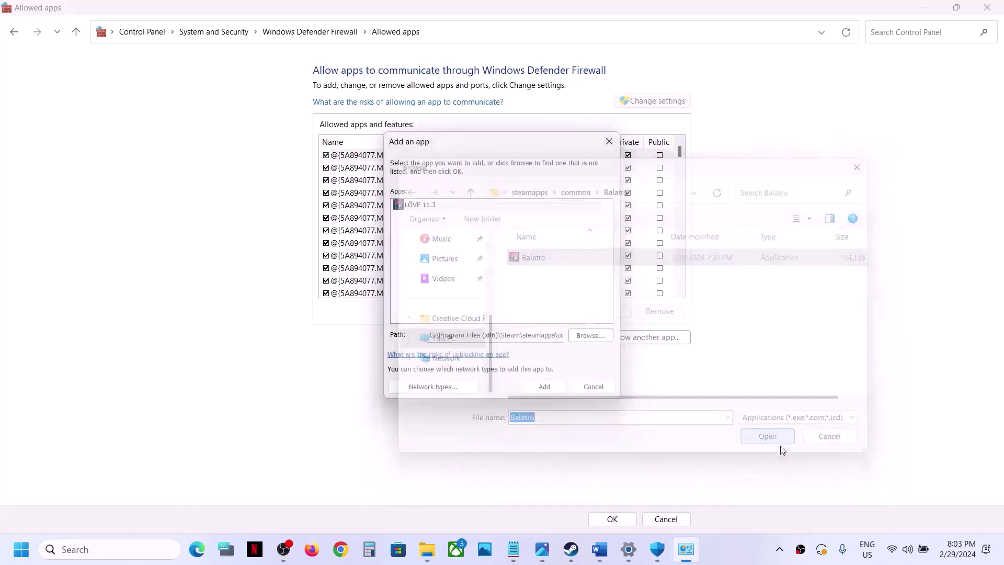
# Step: Try to add the chosen Balatro application to the firewall's allowed apps and leave the Add an app dialog
pyautogui.click(544, 387)
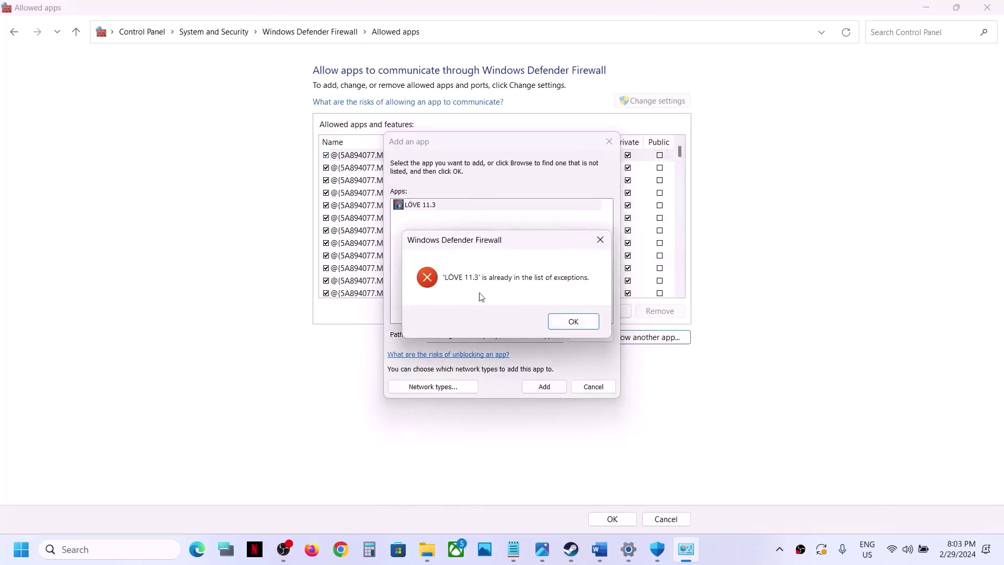
pyautogui.click(574, 320)
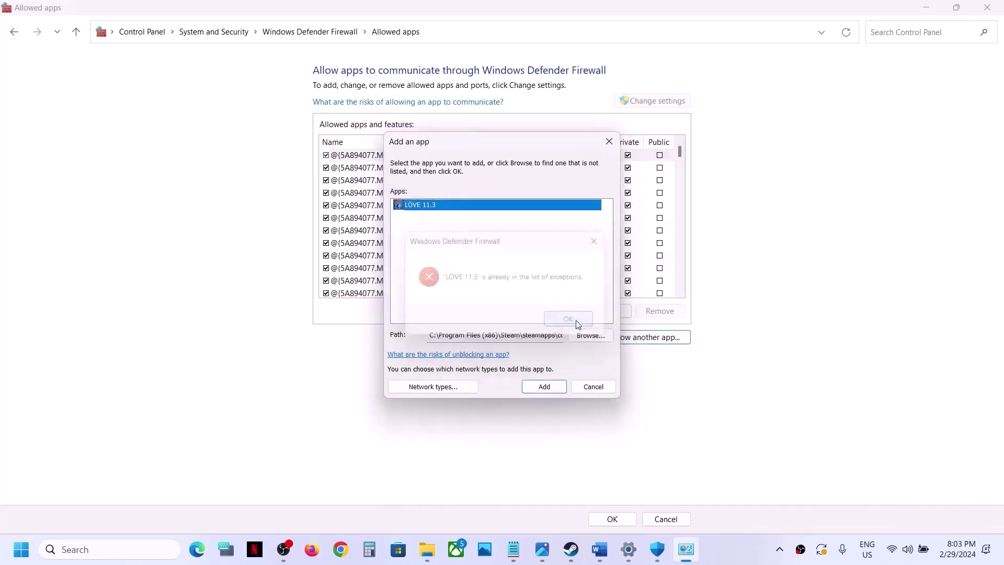
pyautogui.click(596, 386)
# Step: Close the Control Panel, Windows Security and Settings windows to get back to the Word document
pyautogui.click(988, 8)
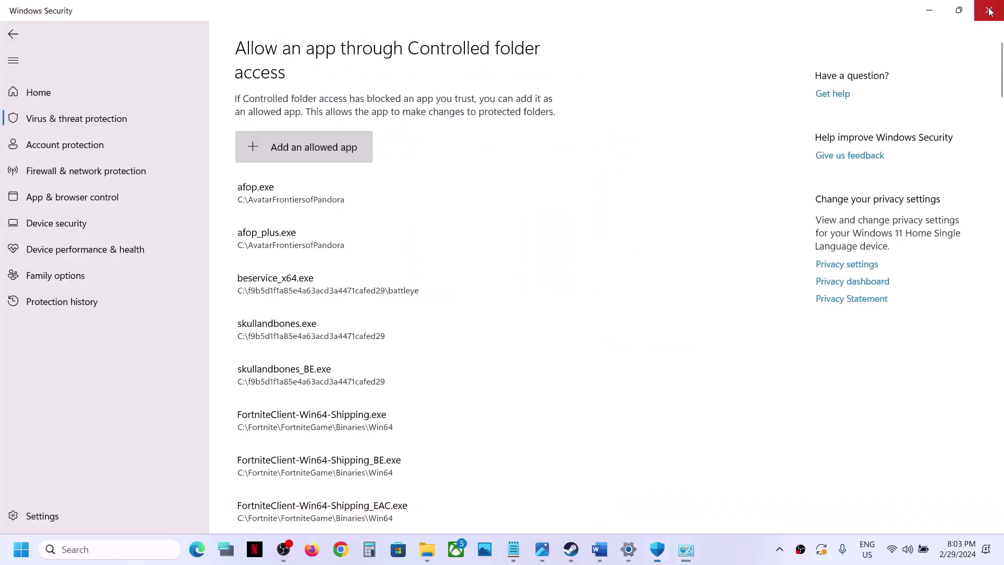
pyautogui.click(989, 8)
pyautogui.click(989, 11)
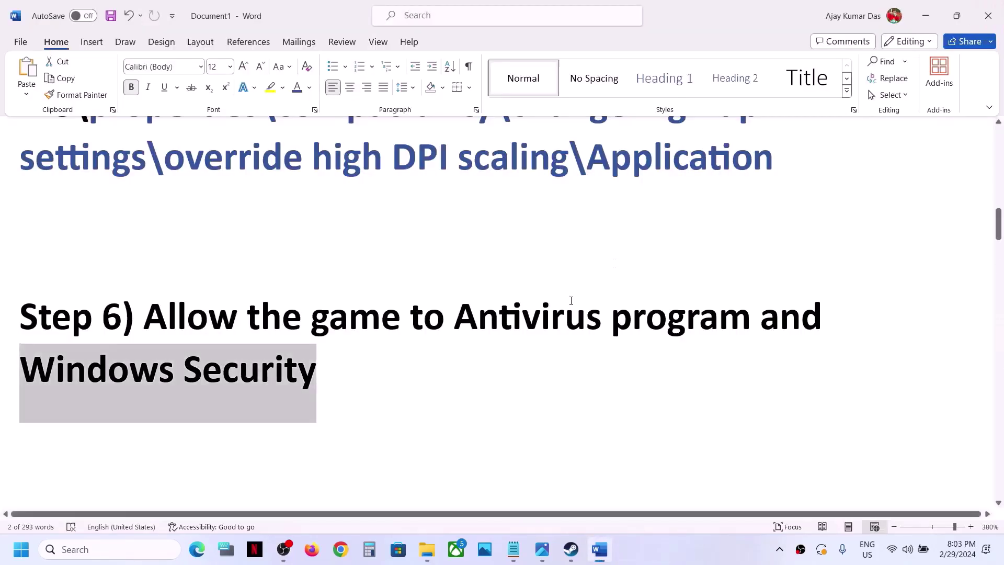
# Step: Highlight the Step 7 instruction about verifying the game files in the Word document
pyautogui.click(570, 549)
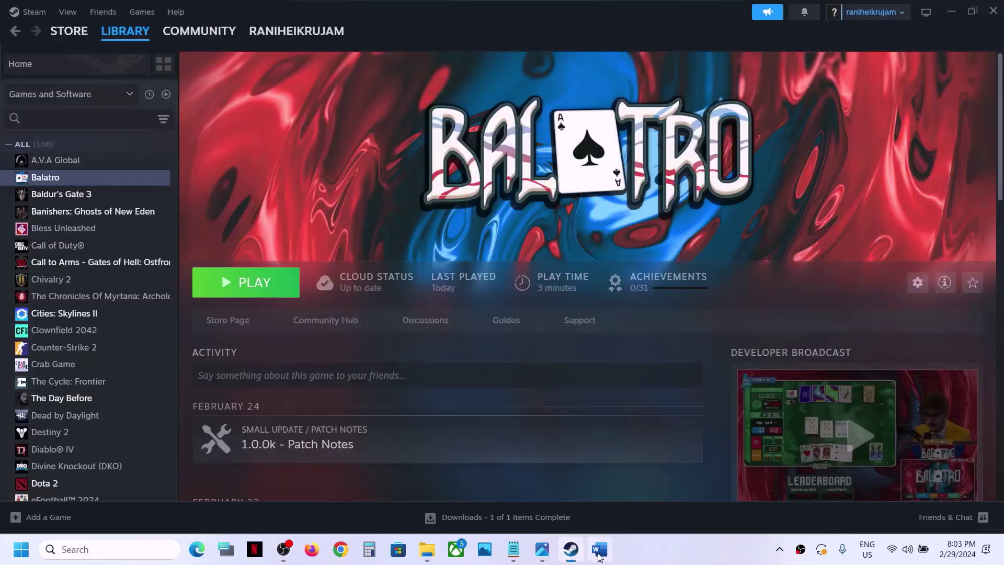
pyautogui.click(599, 549)
pyautogui.scroll(-3, 320, 320)
pyautogui.scroll(-1, 319, 319)
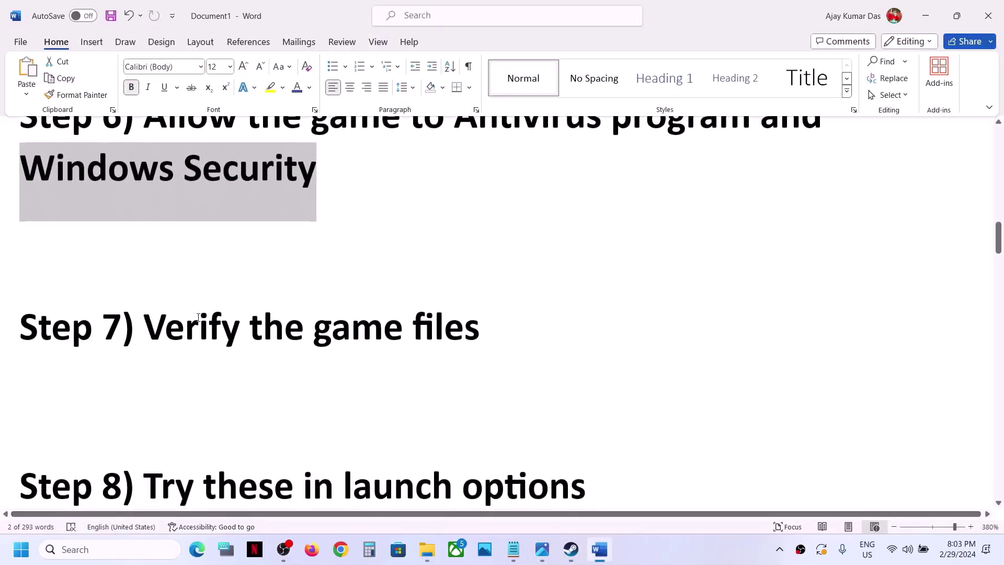
pyautogui.moveTo(145, 327); pyautogui.dragTo(575, 350)
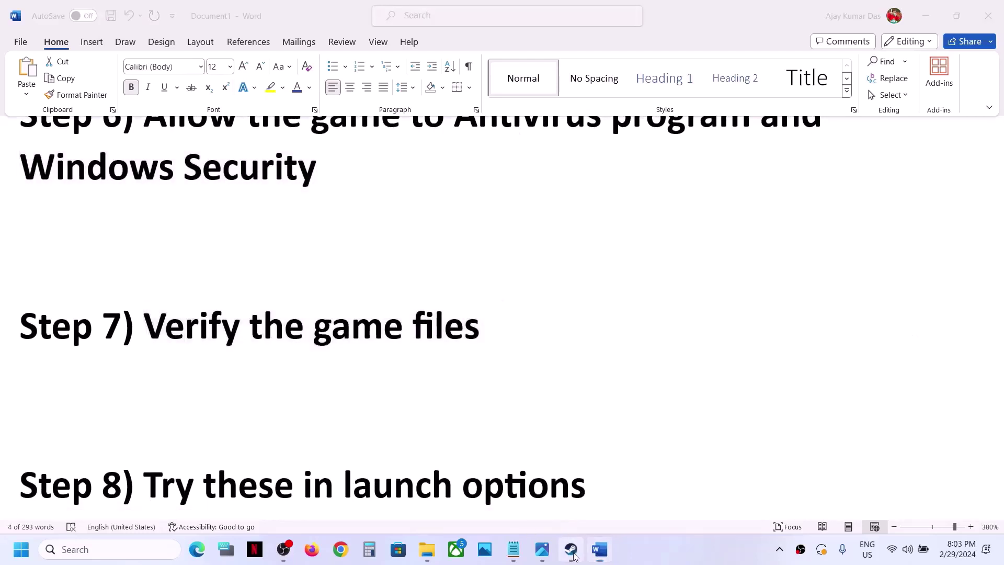
# Step: Switch to Steam, verify the integrity of Balatro's installed files from its properties, and close the properties window
pyautogui.click(571, 549)
pyautogui.rightClick(114, 177)
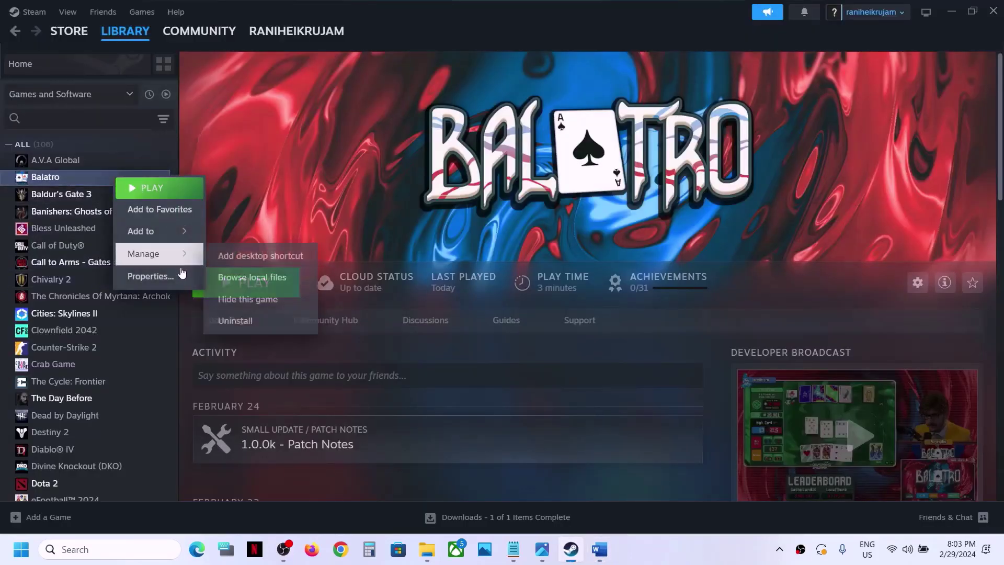
pyautogui.click(172, 273)
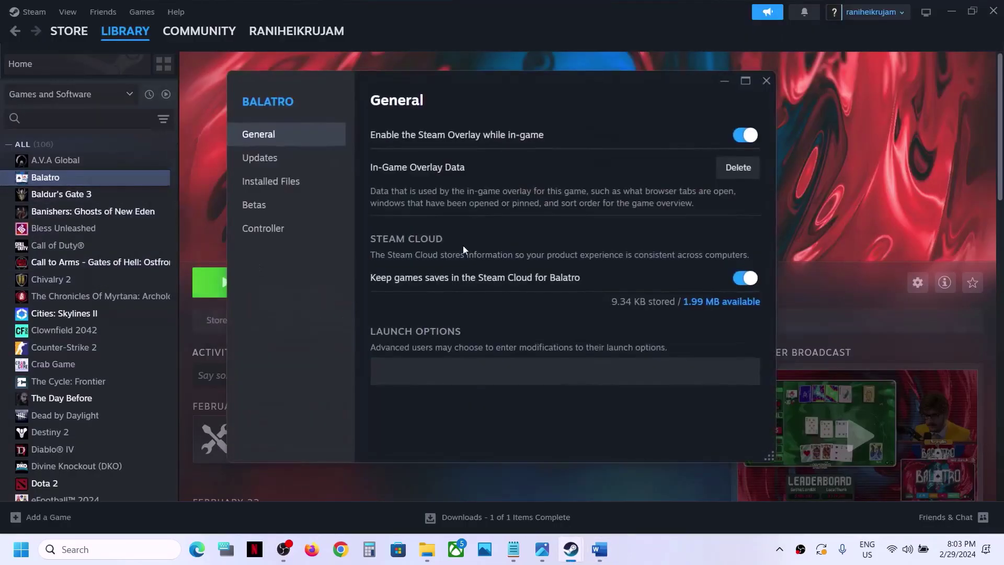
pyautogui.click(283, 180)
pyautogui.click(701, 228)
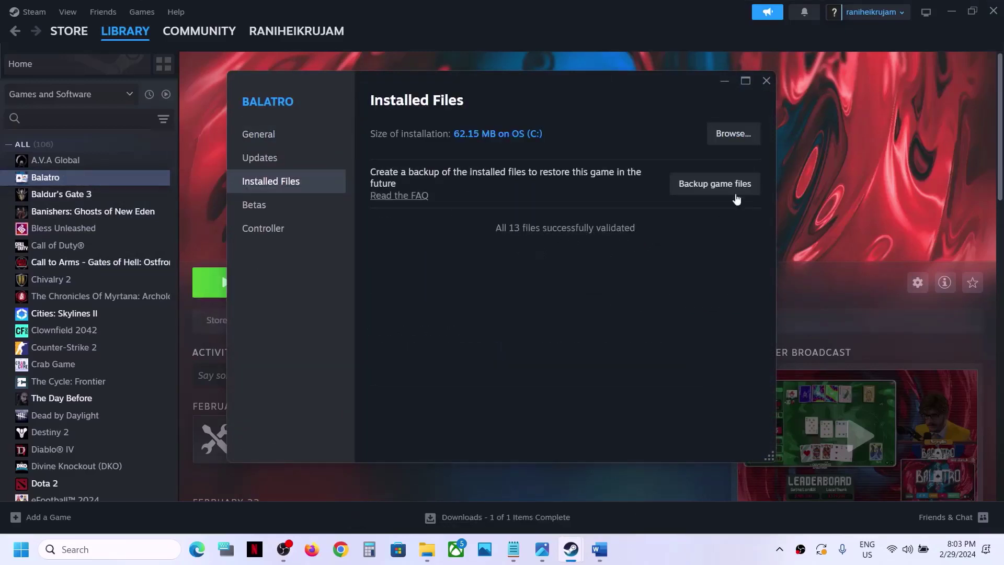
pyautogui.click(764, 83)
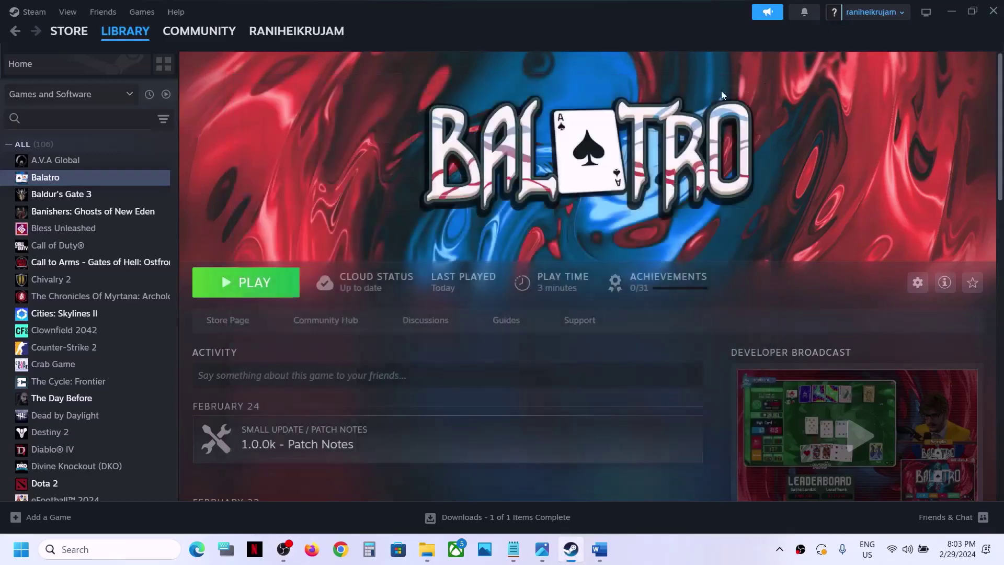
# Step: Switch to the Word document and highlight the Step 8 instruction about launch options down through -dx11
pyautogui.click(594, 550)
pyautogui.scroll(-3, 385, 356)
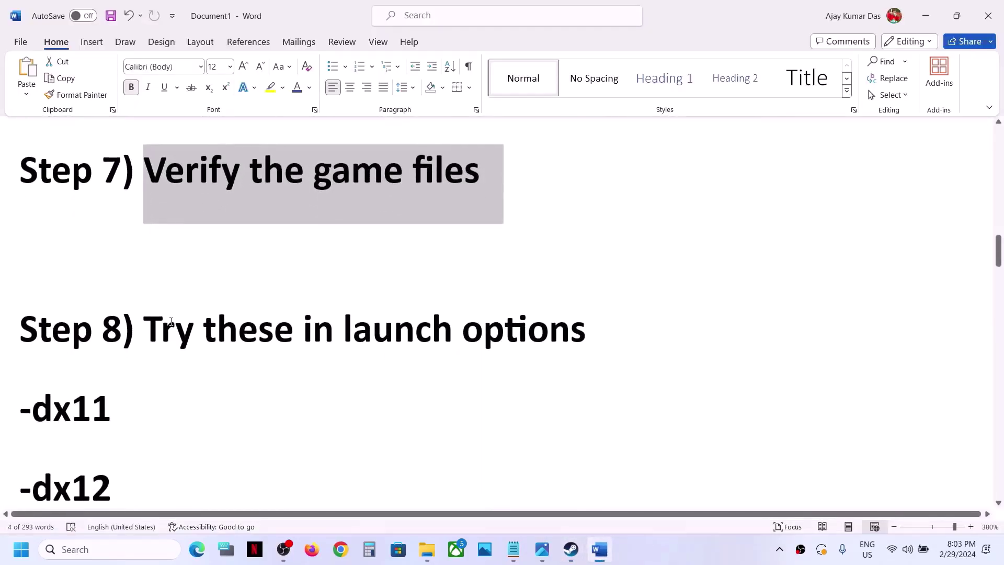
pyautogui.moveTo(171, 321); pyautogui.dragTo(287, 417)
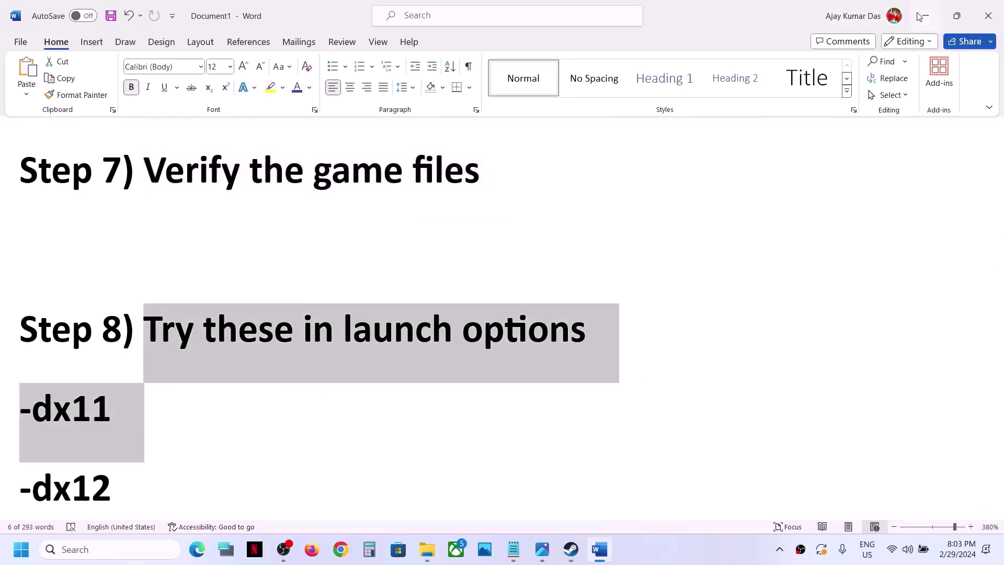
# Step: Return to Steam, set Balatro's launch options to -dx11 in its properties, and close the properties window
pyautogui.click(921, 16)
pyautogui.rightClick(129, 178)
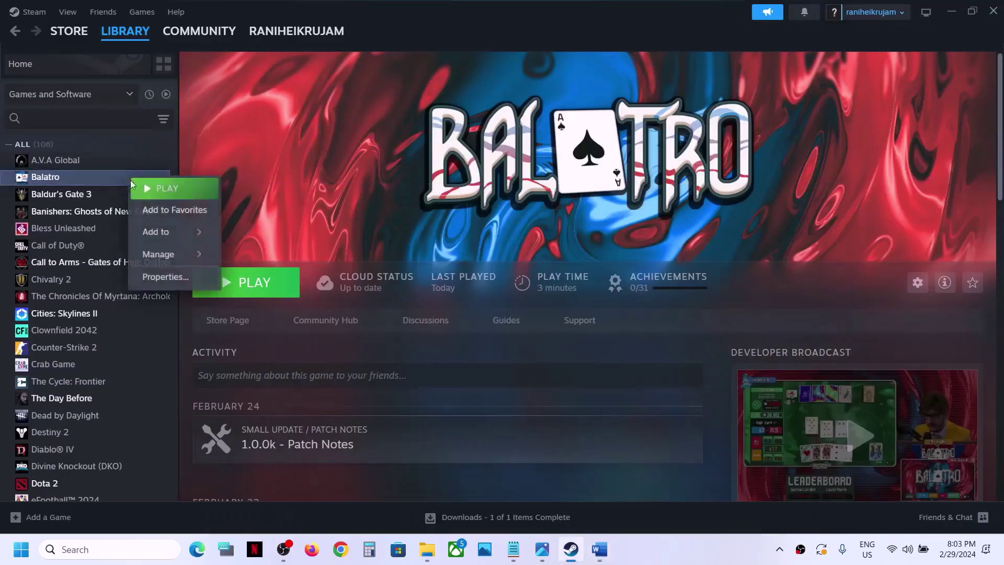
pyautogui.click(164, 278)
pyautogui.click(398, 367)
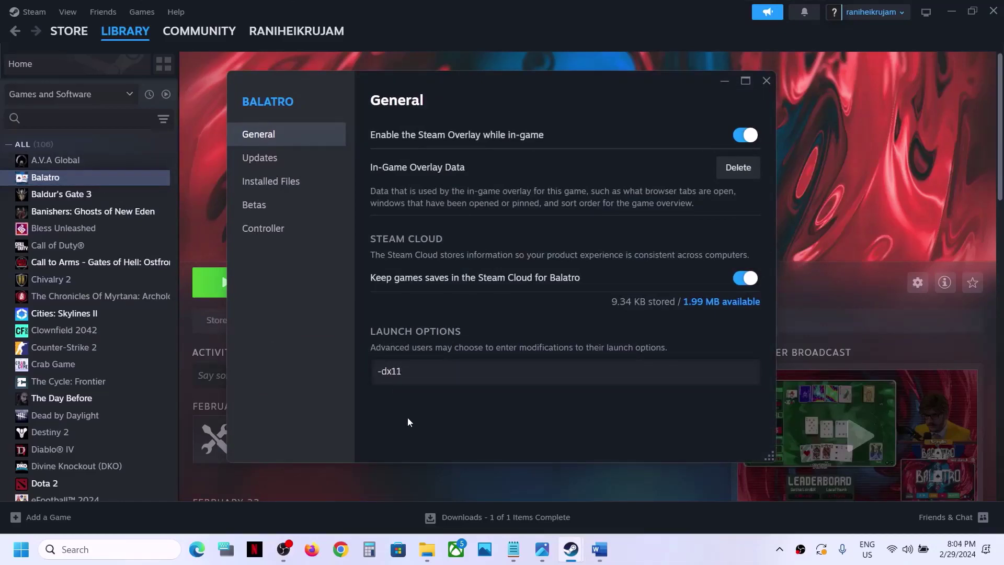
pyautogui.click(766, 80)
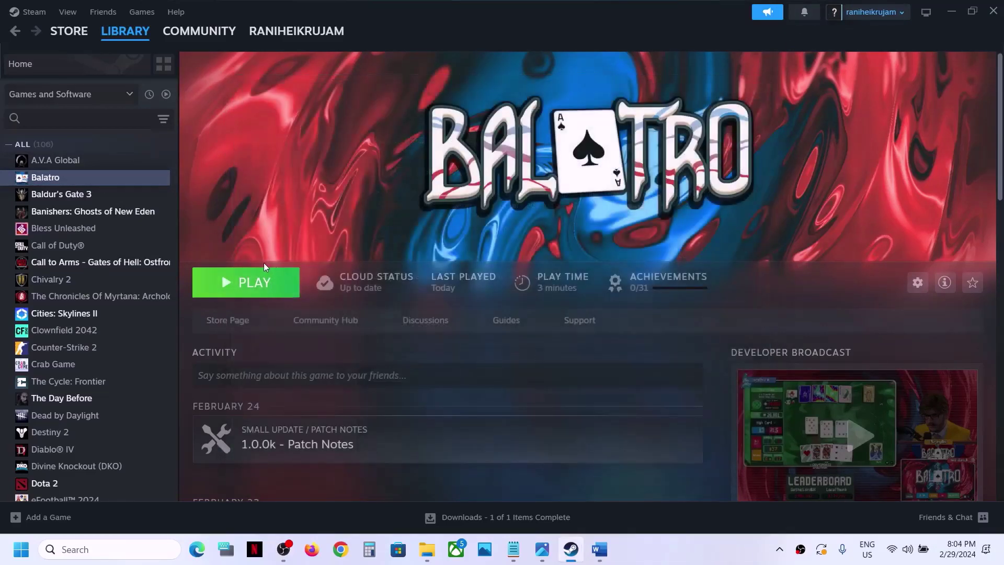
# Step: Reopen Balatro's properties, replace the launch option with -dx12, and close the window
pyautogui.rightClick(96, 176)
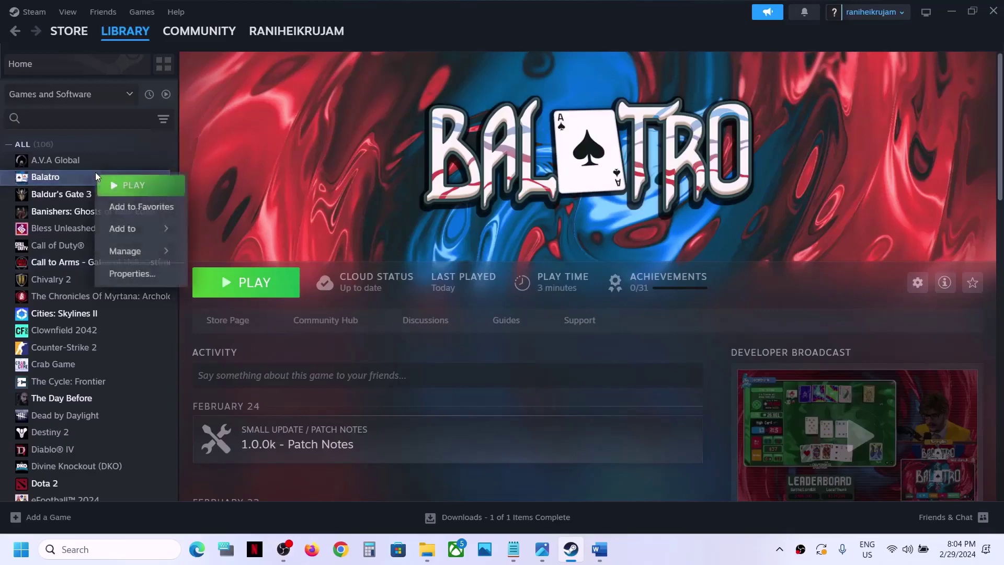
pyautogui.click(150, 273)
pyautogui.click(399, 371)
pyautogui.hotkey('ctrl', 'a')
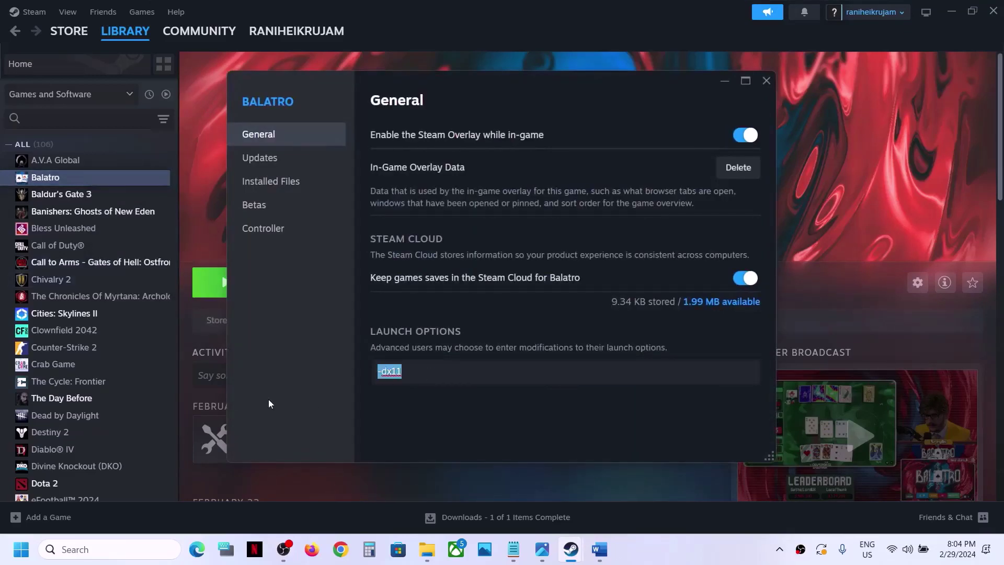
pyautogui.write('-dx12')
pyautogui.click(398, 408)
pyautogui.click(766, 82)
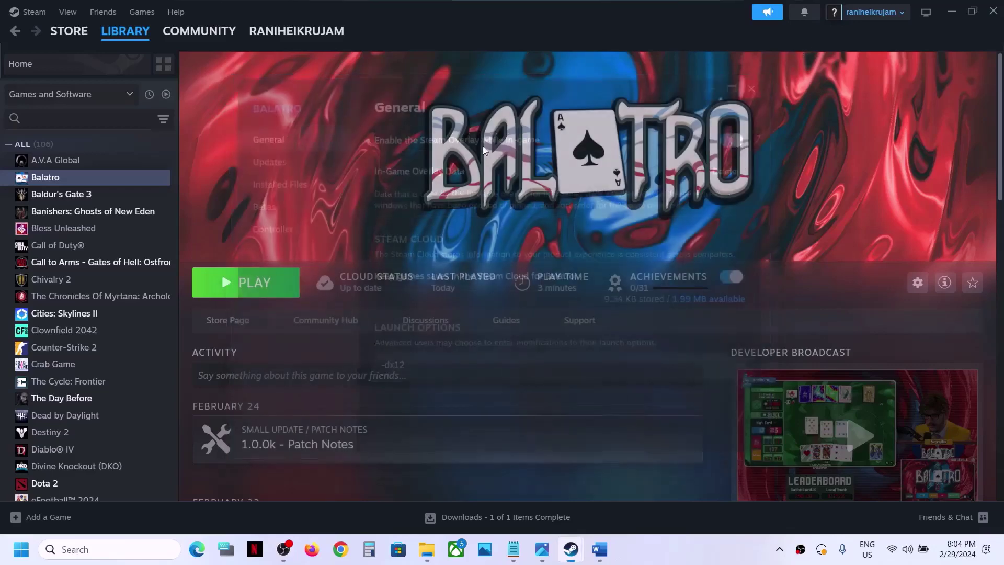
# Step: Clear Balatro's launch options in its properties and close the window
pyautogui.rightClick(90, 178)
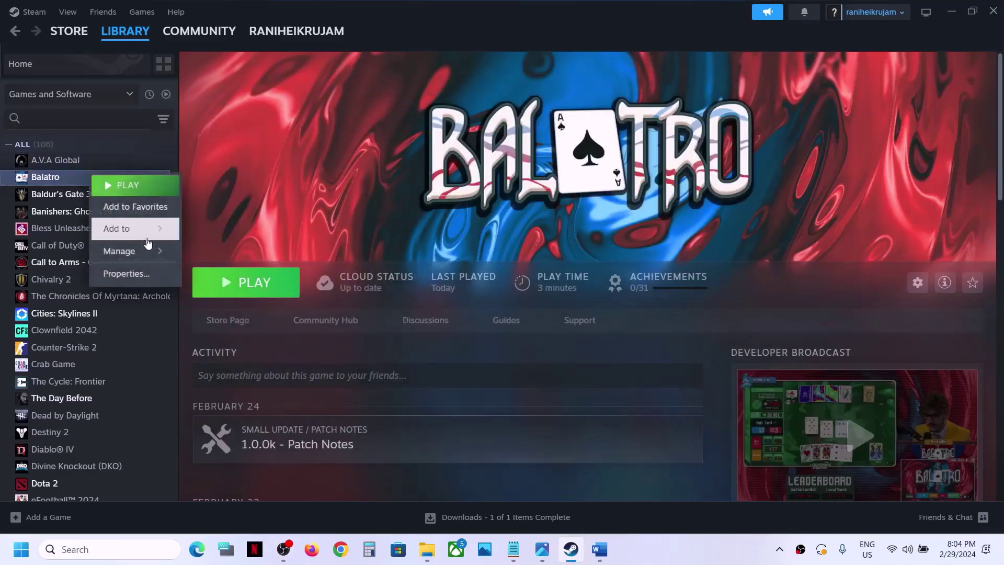
pyautogui.click(148, 269)
pyautogui.moveTo(414, 370); pyautogui.dragTo(321, 372)
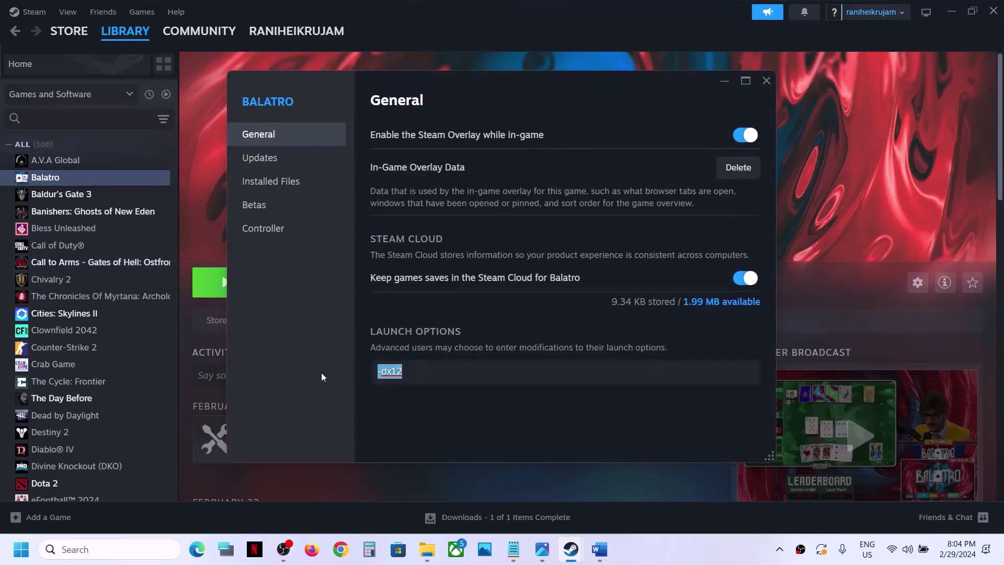
pyautogui.press('BackSpace')
pyautogui.click(337, 381)
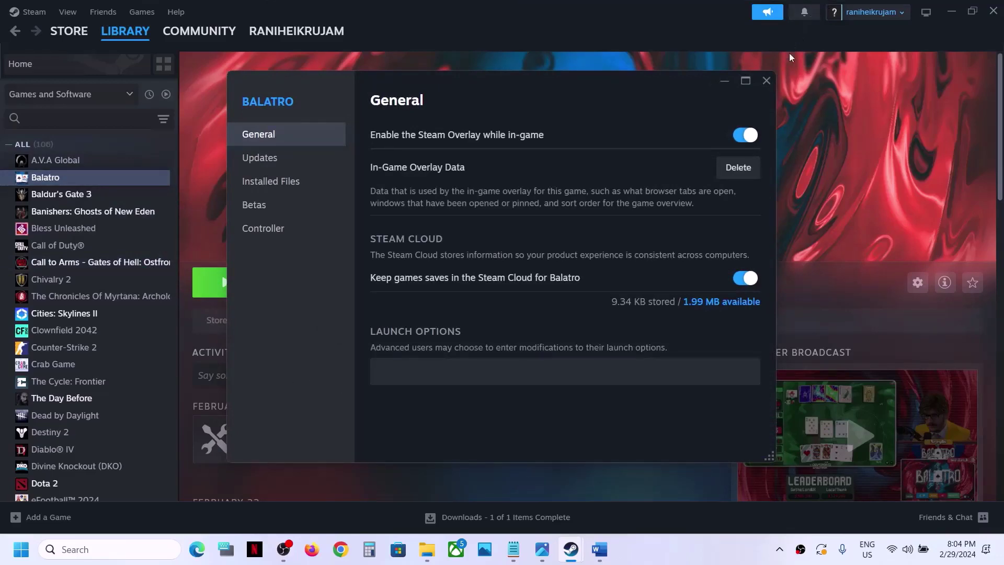
pyautogui.click(766, 80)
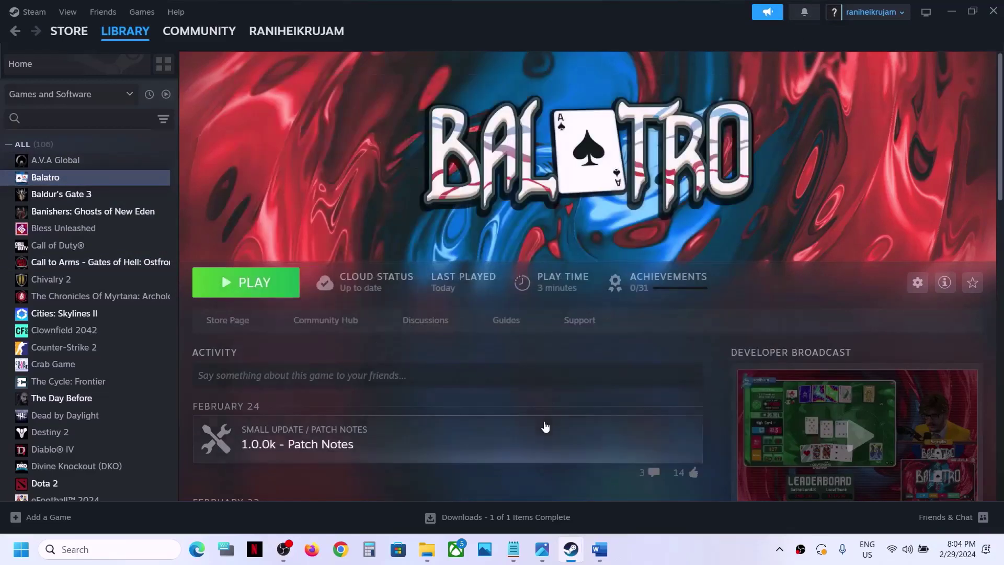
# Step: Switch to the Word document and highlight the Step 9 instruction about renaming or deleting the save game files
pyautogui.click(600, 550)
pyautogui.scroll(-5, 344, 344)
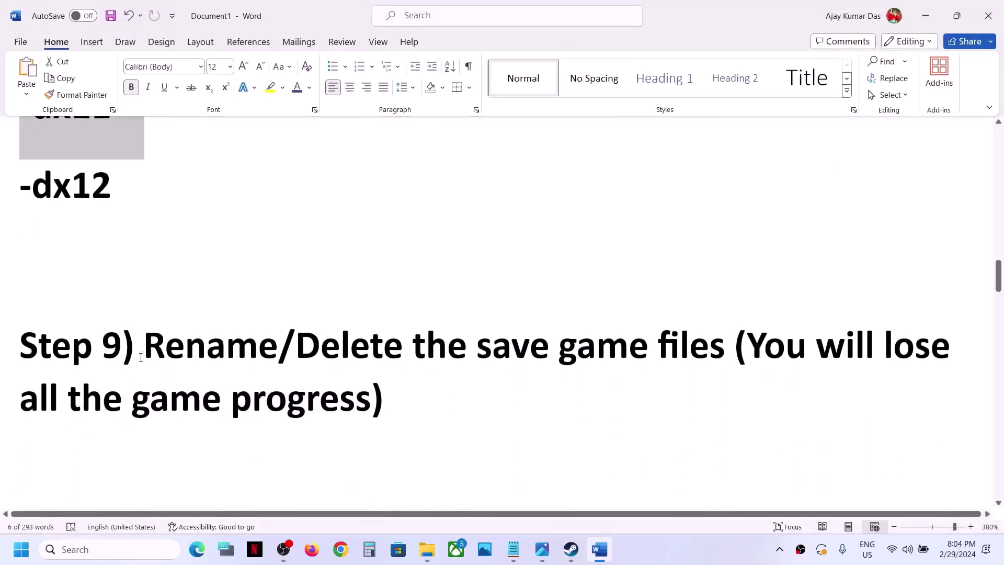
pyautogui.moveTo(148, 351); pyautogui.dragTo(429, 404)
pyautogui.click(402, 408)
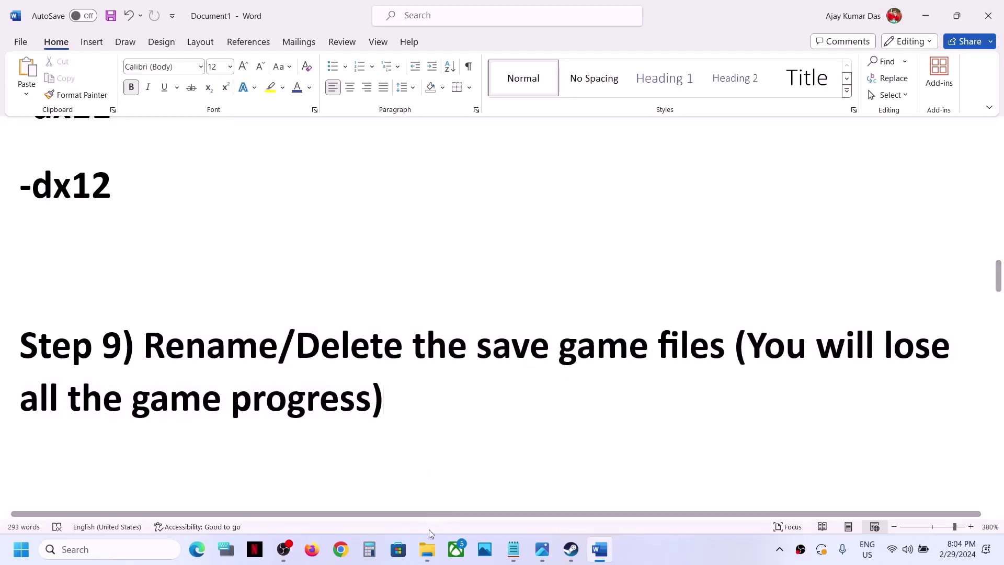
# Step: Switch to File Explorer and open the user's profile folder inside Users on the C: drive
pyautogui.click(432, 559)
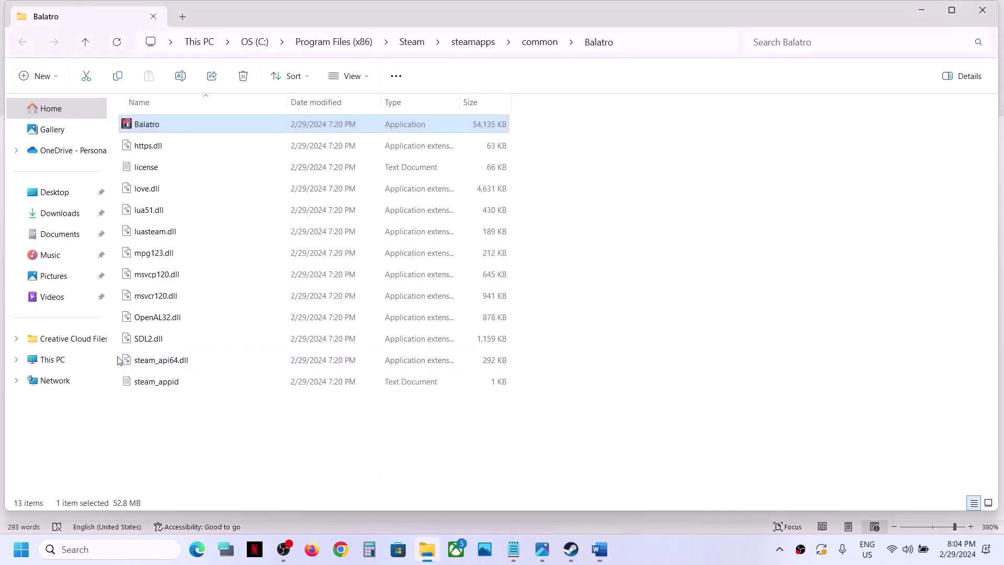
pyautogui.click(68, 360)
pyautogui.doubleClick(177, 135)
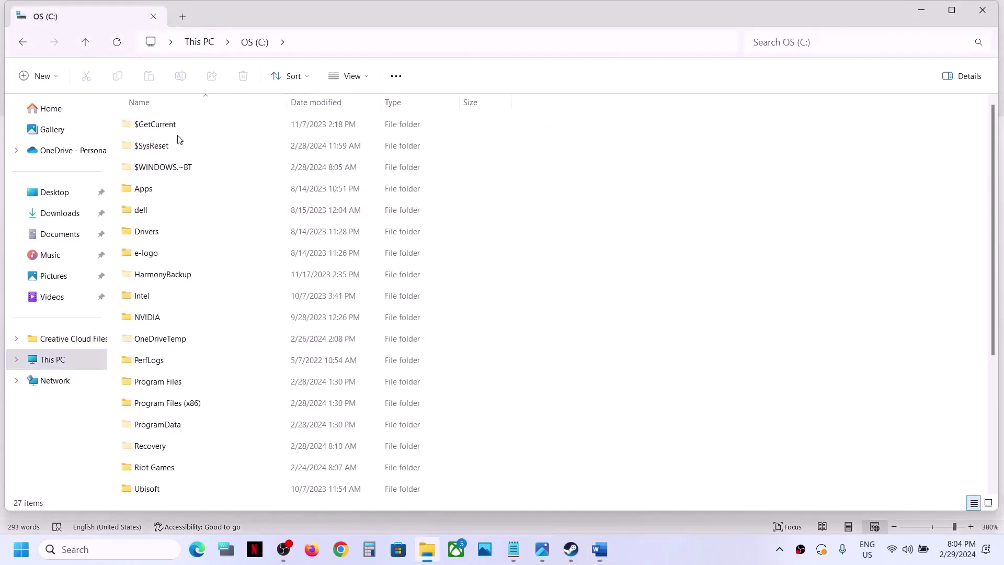
pyautogui.scroll(-3, 159, 342)
pyautogui.doubleClick(155, 341)
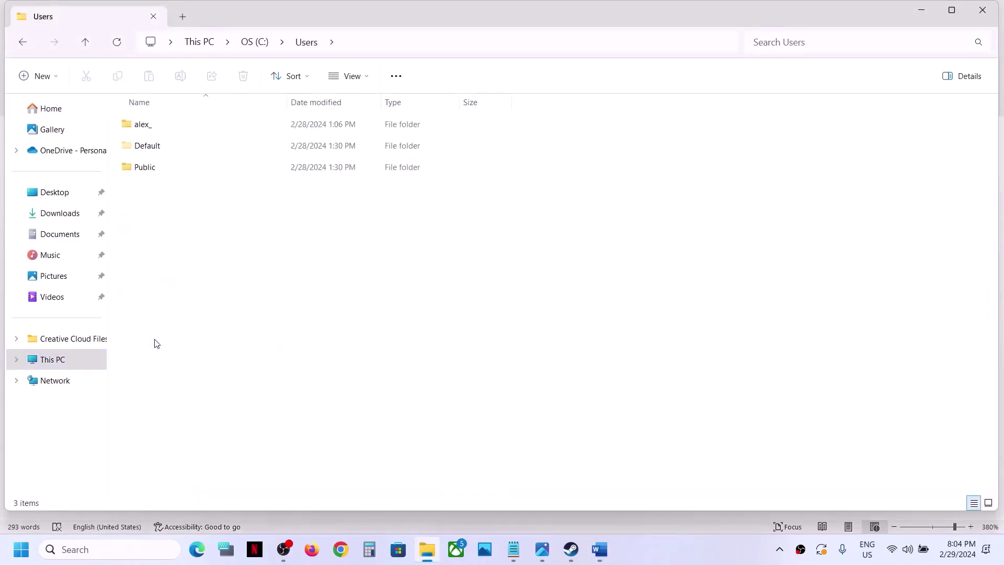
pyautogui.click(155, 124)
pyautogui.doubleClick(190, 129)
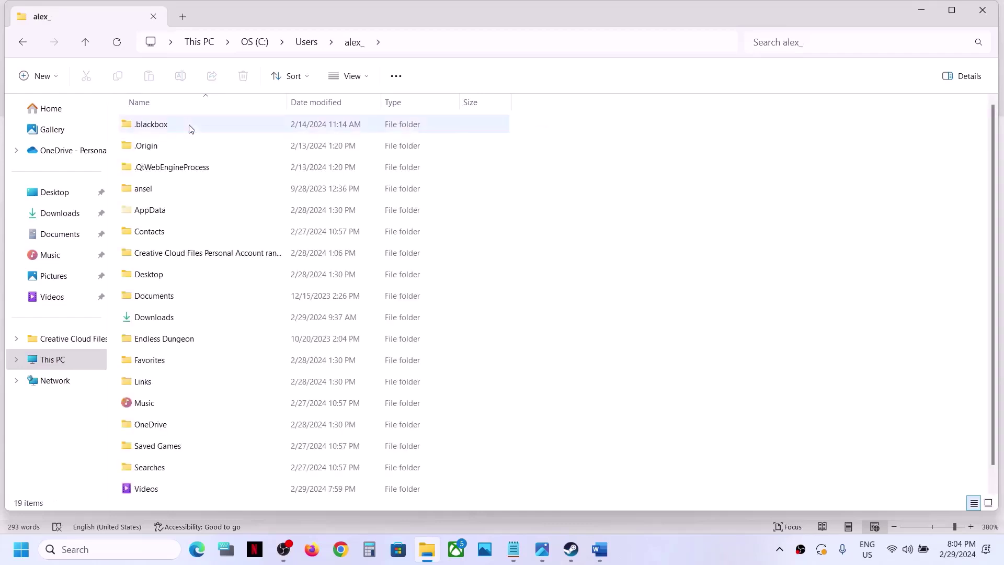
# Step: Check the Hidden items setting in the view options for showing the AppData folder
pyautogui.click(168, 211)
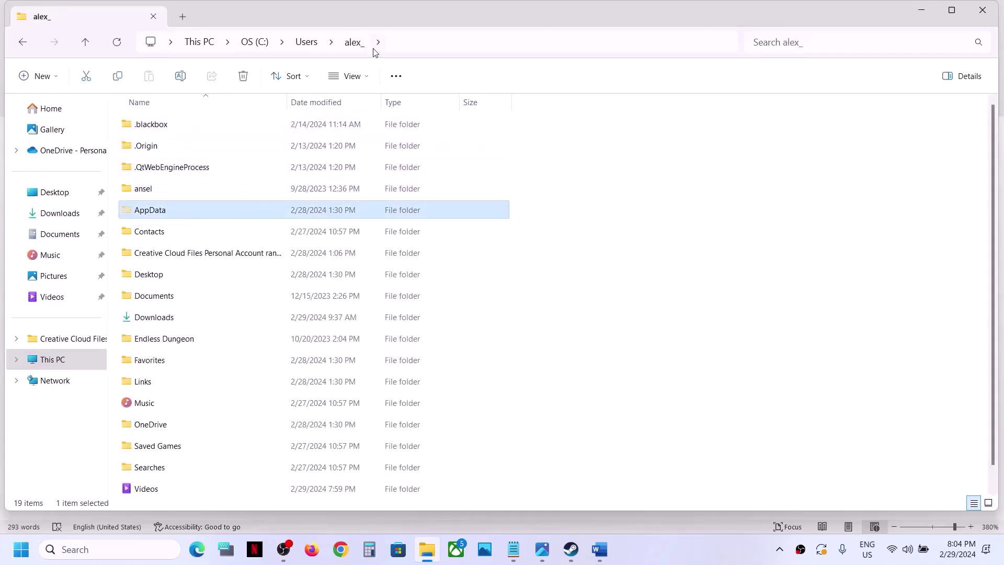
pyautogui.click(372, 82)
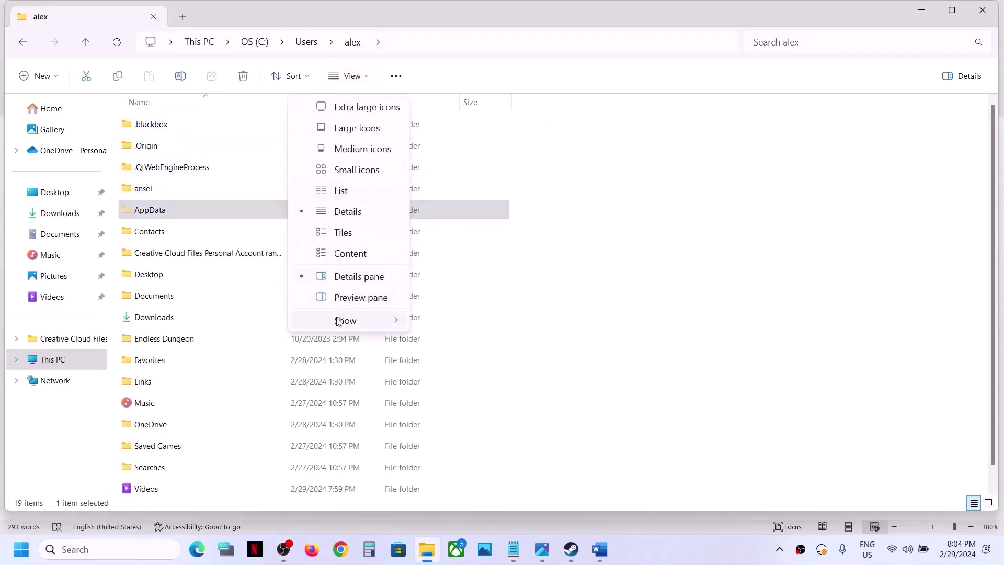
pyautogui.moveTo(343, 319)
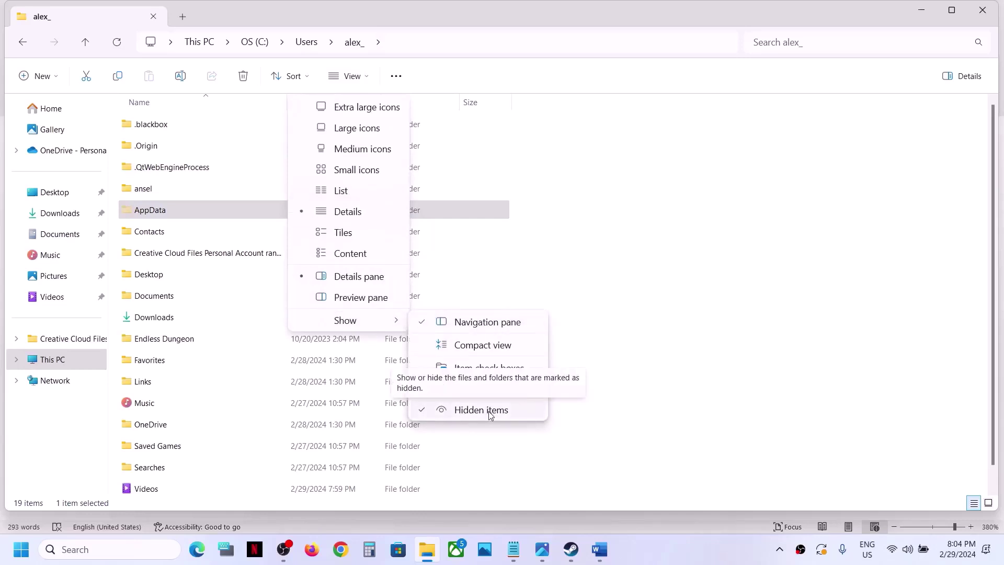
pyautogui.click(157, 209)
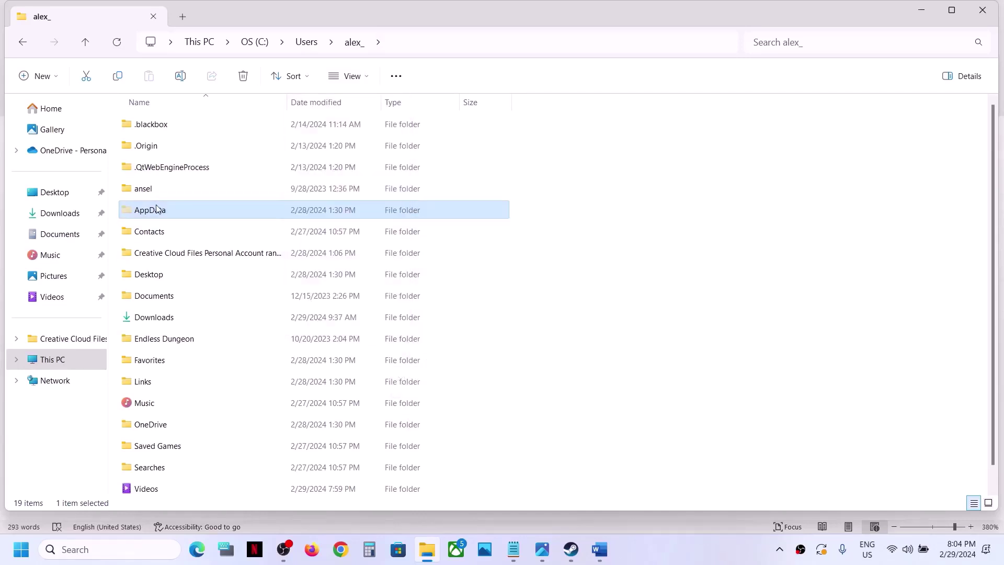
# Step: Open AppData, Roaming and the Balatro folder, and look inside its subfolder 1
pyautogui.doubleClick(157, 209)
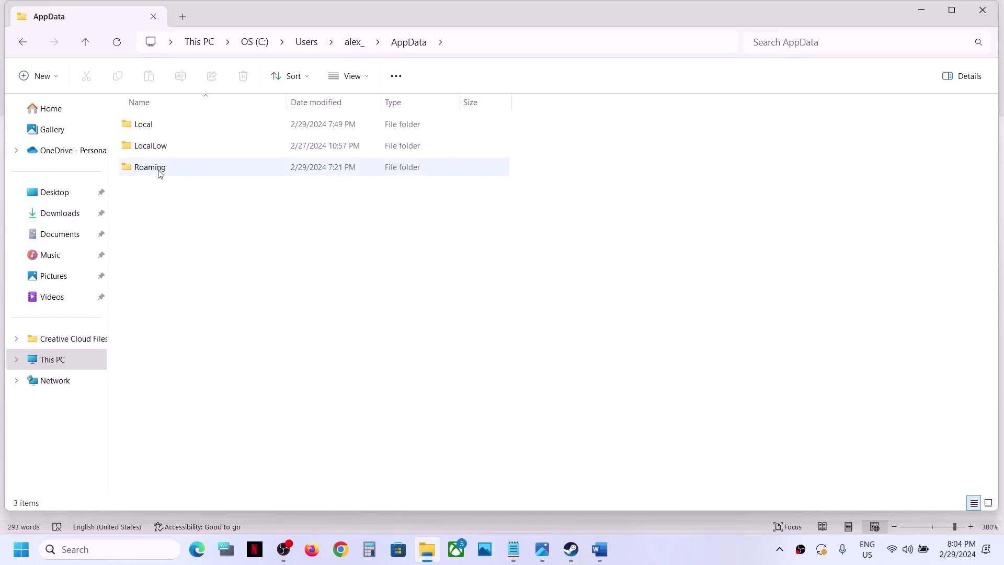
pyautogui.doubleClick(159, 170)
pyautogui.click(151, 125)
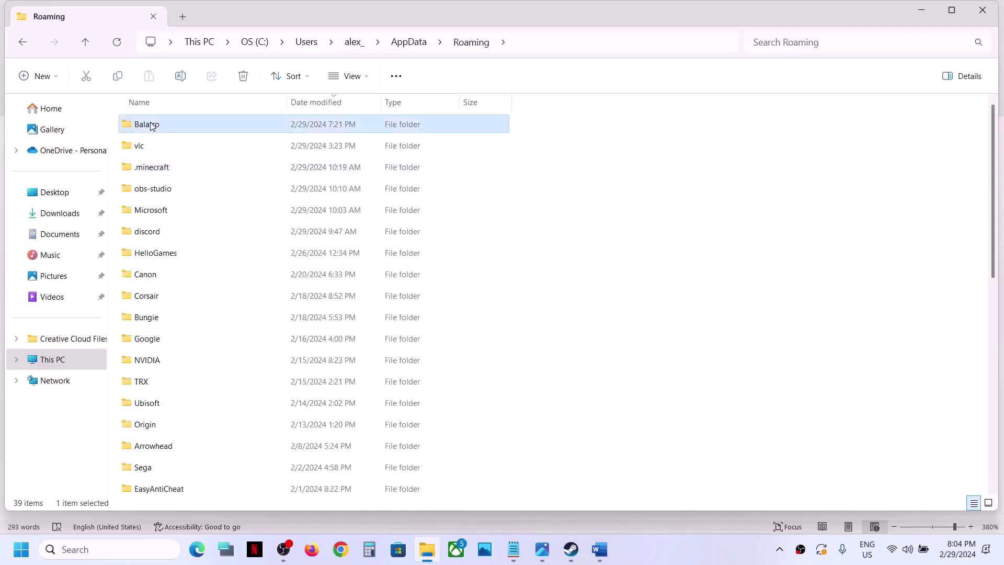
pyautogui.doubleClick(180, 126)
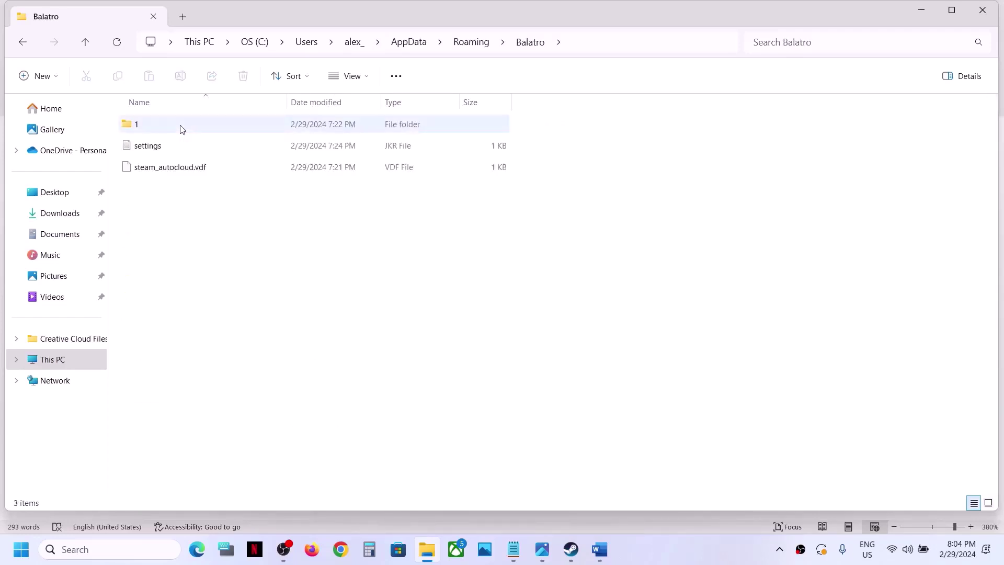
pyautogui.doubleClick(175, 129)
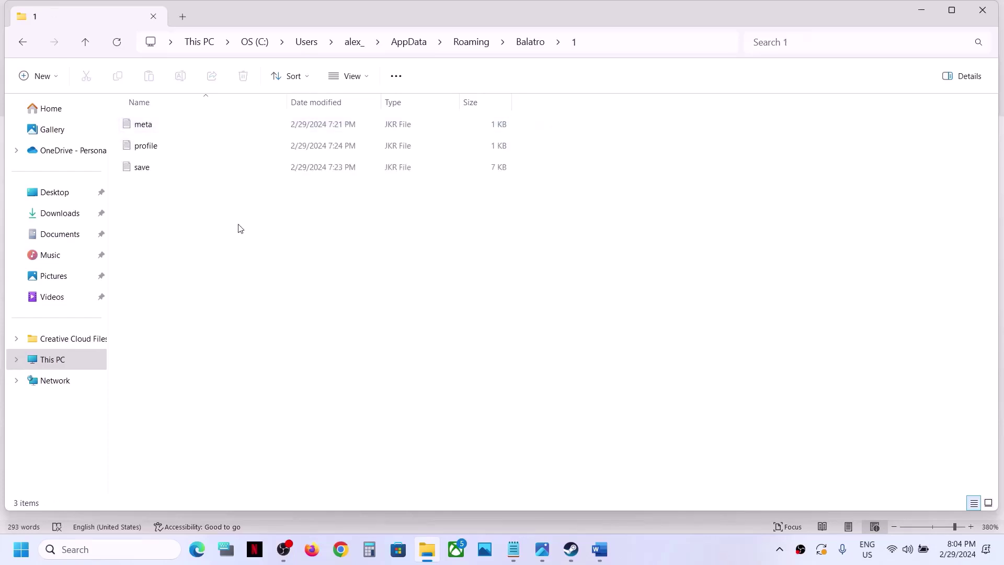
# Step: Go back up to the Roaming folder and rename the Balatro folder to Balatro.old
pyautogui.click(85, 39)
pyautogui.click(85, 40)
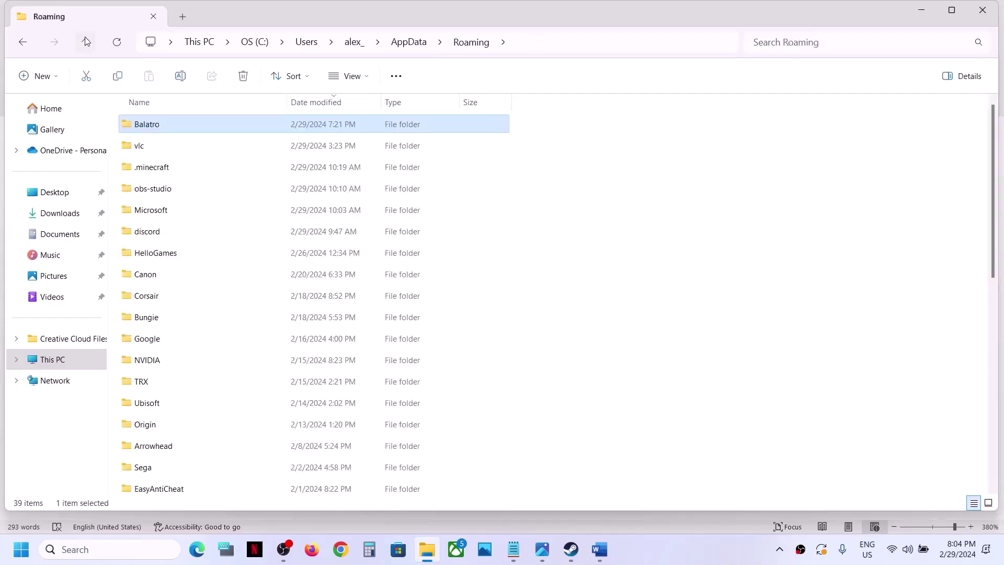
pyautogui.rightClick(177, 119)
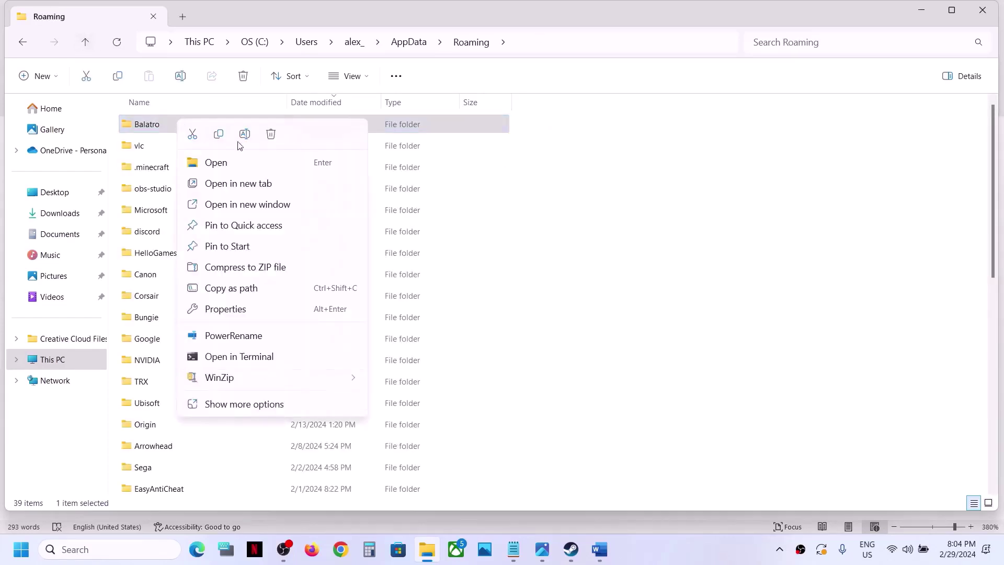
pyautogui.click(245, 135)
pyautogui.click(176, 121)
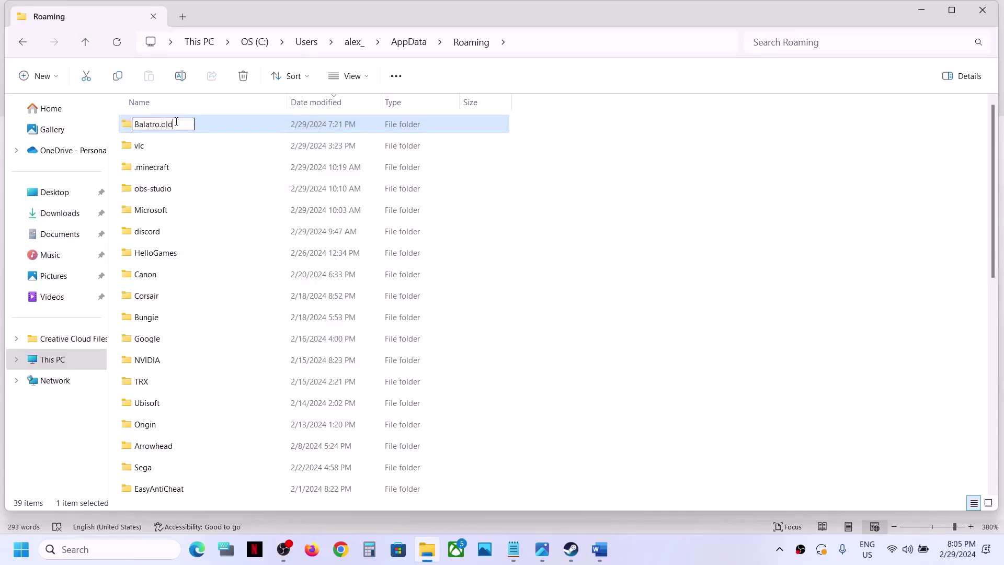
pyautogui.click(459, 194)
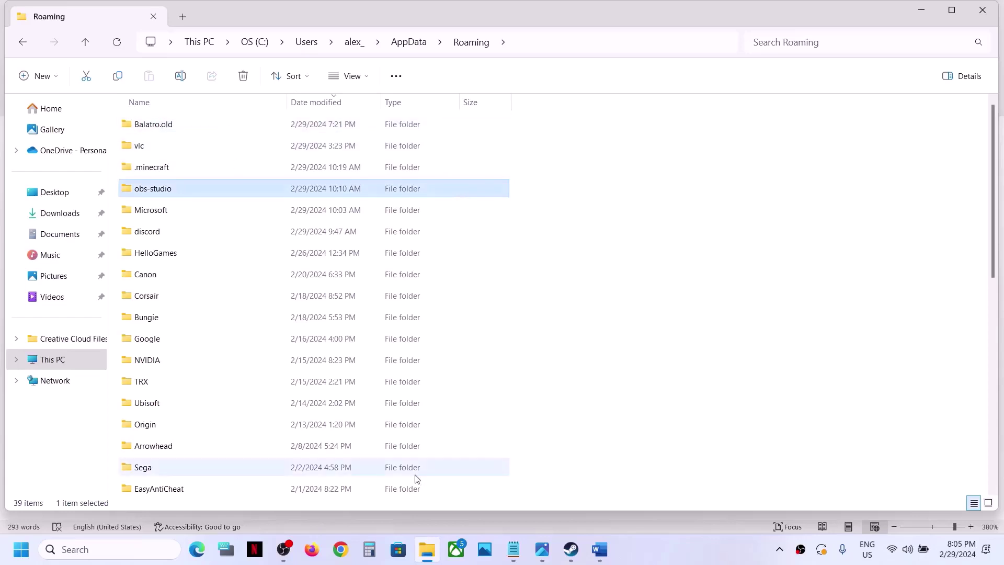
# Step: Revisit the Step 9 note about losing game progress in the Word document, then minimize the document
pyautogui.click(600, 555)
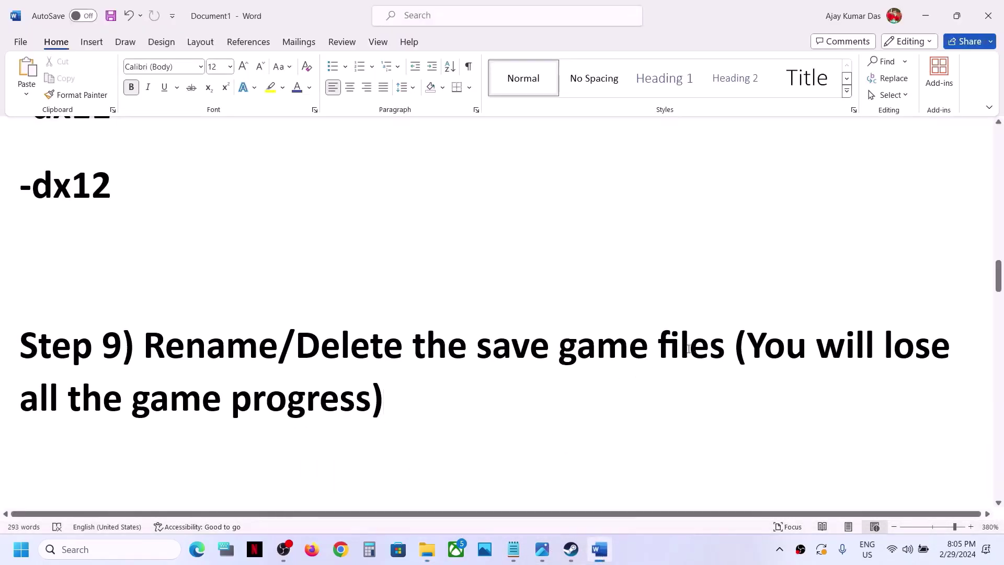
pyautogui.moveTo(740, 345); pyautogui.dragTo(759, 347)
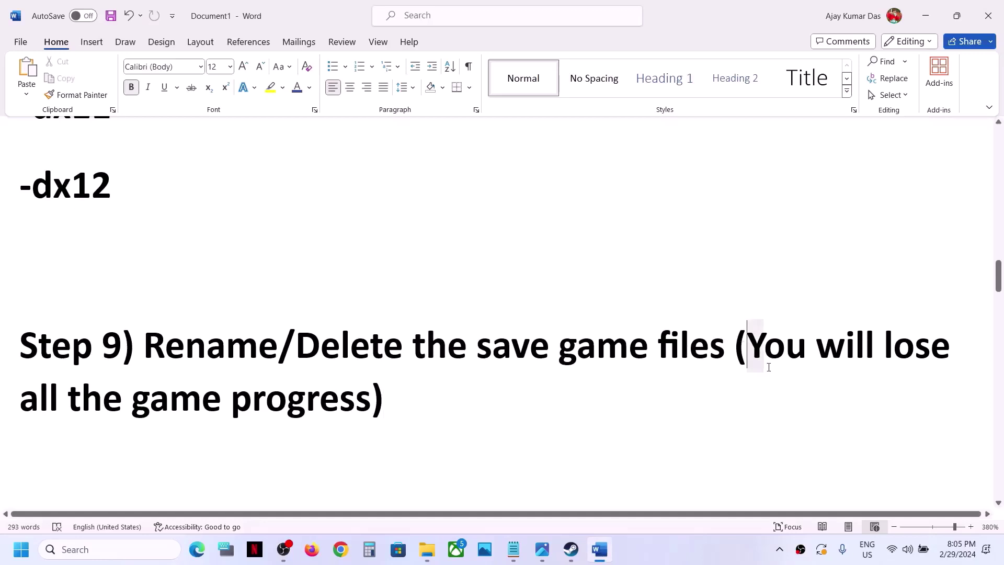
pyautogui.click(923, 18)
# Step: Look up the delete option for the Balatro.old folder, dismiss it without deleting, and close the Roaming folder window
pyautogui.click(157, 125)
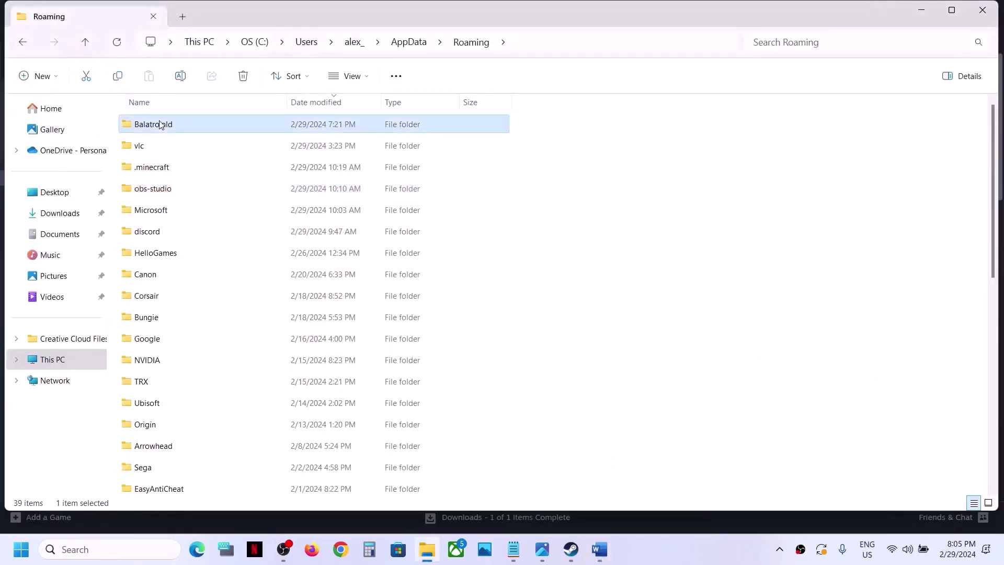
pyautogui.rightClick(160, 124)
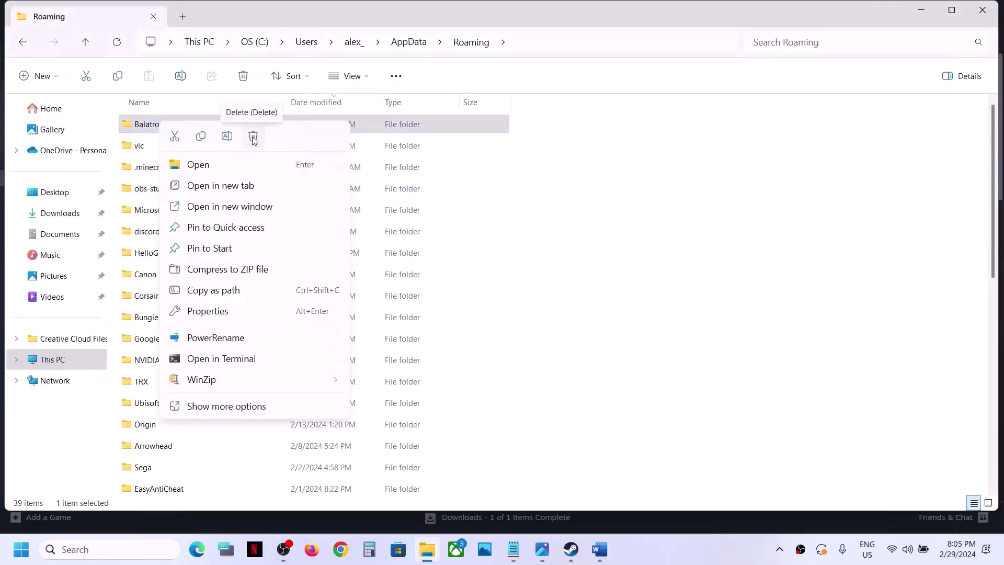
pyautogui.rightClick(145, 127)
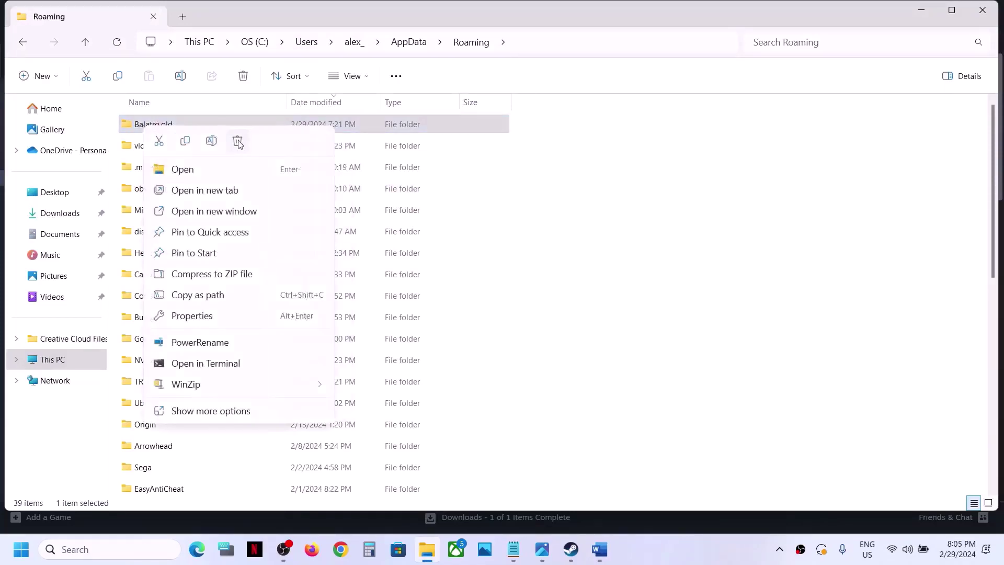
pyautogui.click(587, 246)
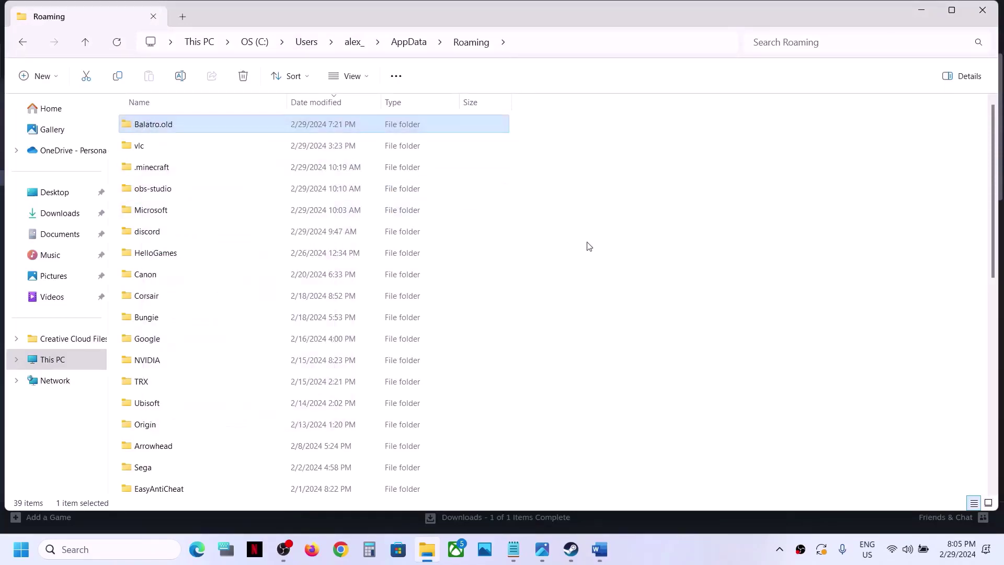
pyautogui.click(991, 14)
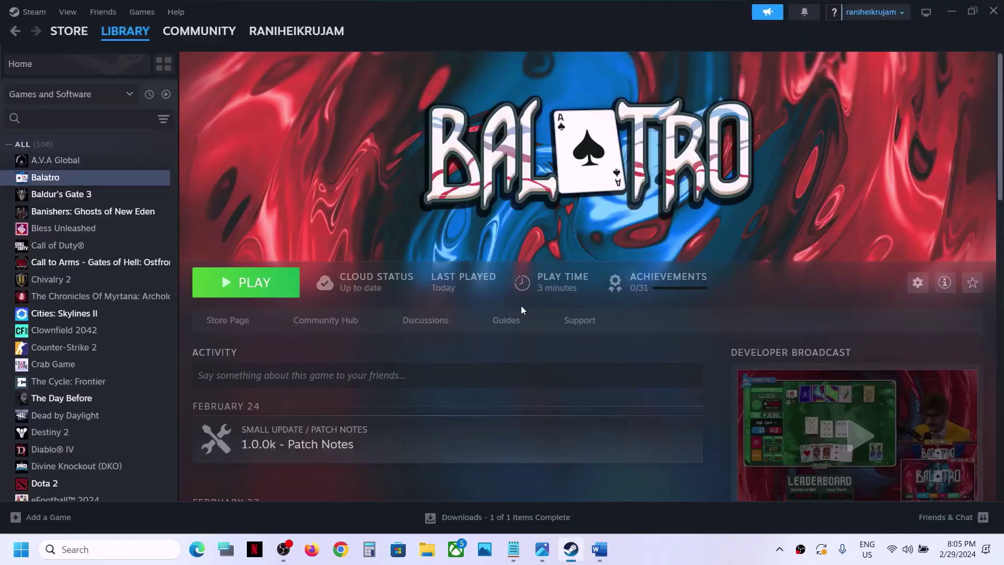
# Step: Switch to the Word document and read Step 10 on a clean graphics driver installation, including the NVIDIA and AMD links
pyautogui.click(605, 558)
pyautogui.scroll(-8, 450, 347)
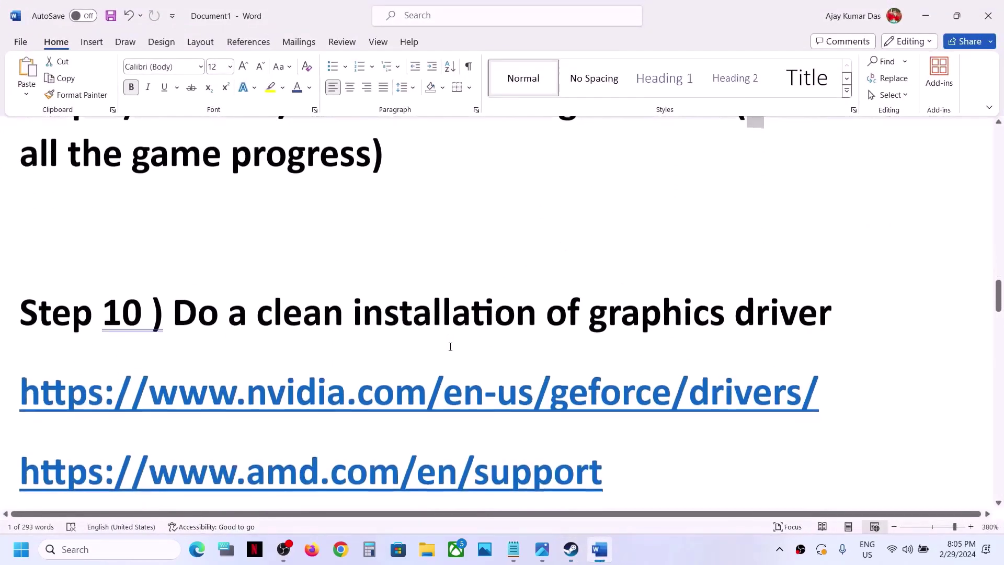
pyautogui.moveTo(183, 299); pyautogui.dragTo(763, 390)
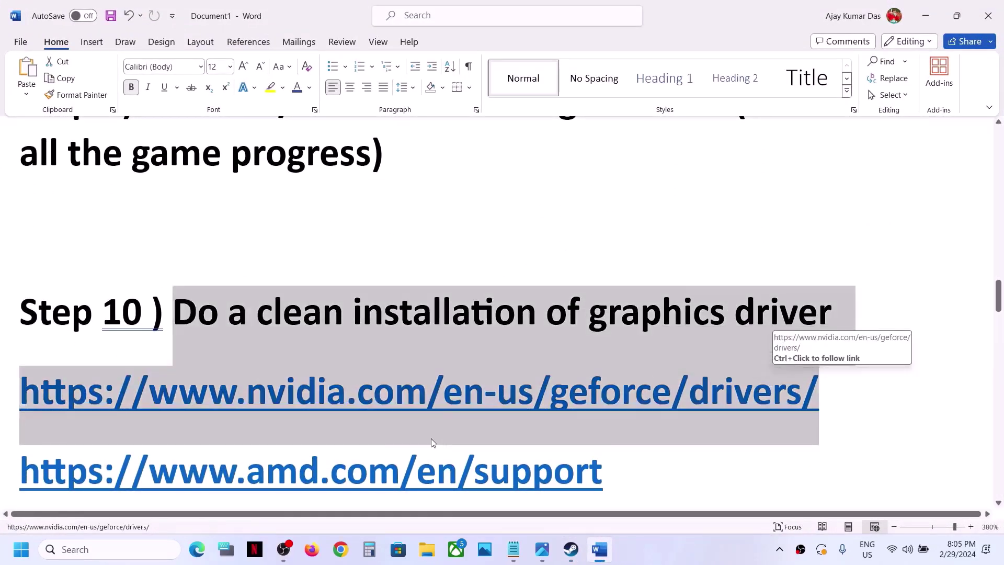
pyautogui.scroll(-3, 430, 438)
pyautogui.scroll(2, 320, 291)
pyautogui.click(319, 290)
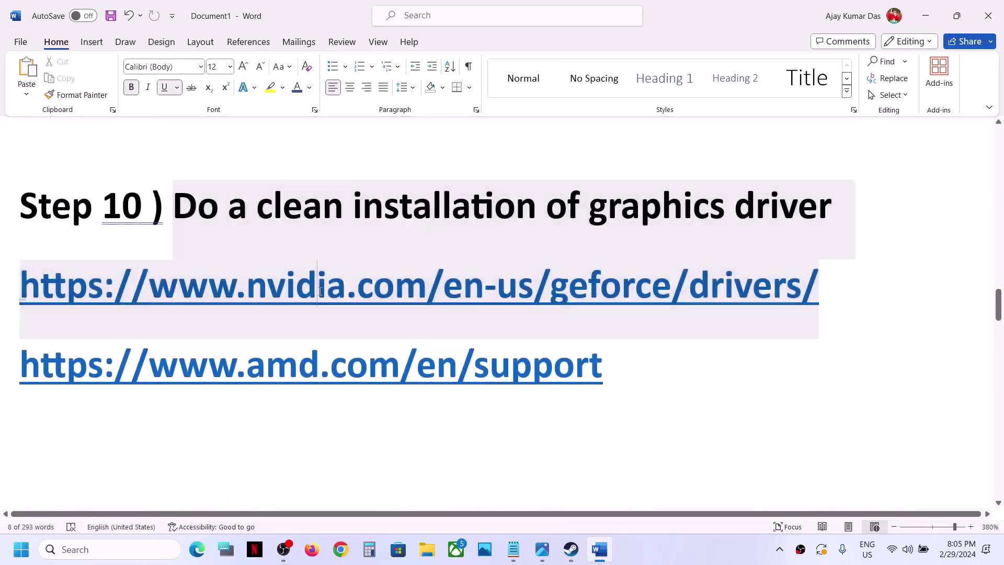
pyautogui.moveTo(287, 367); pyautogui.dragTo(457, 368)
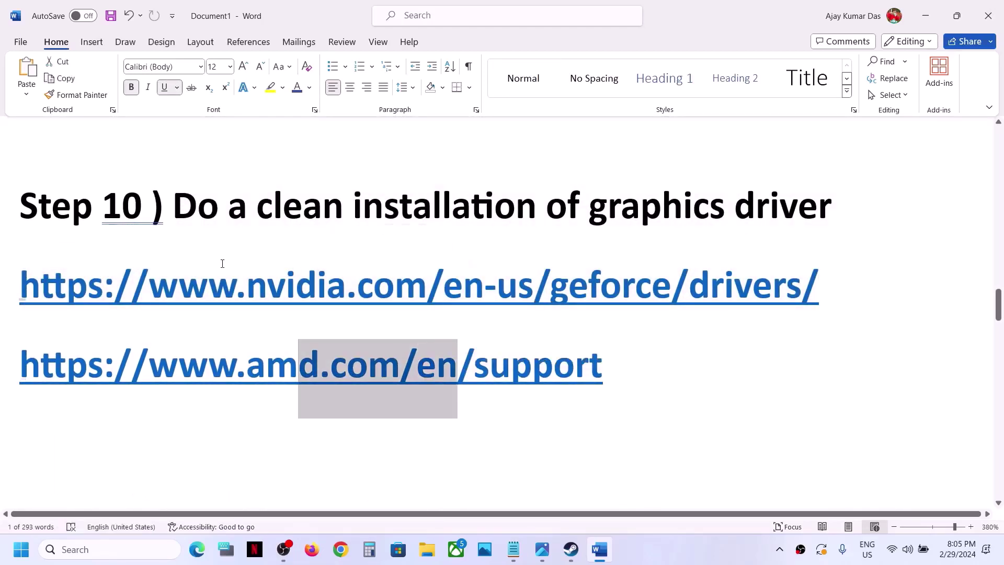
pyautogui.moveTo(221, 262); pyautogui.dragTo(373, 294)
# Step: In Chrome on NVIDIA's GeForce drivers page, set the manual search to product type GeForce and series GeForce RTX 30 Series (Notebooks)
pyautogui.click(731, 552)
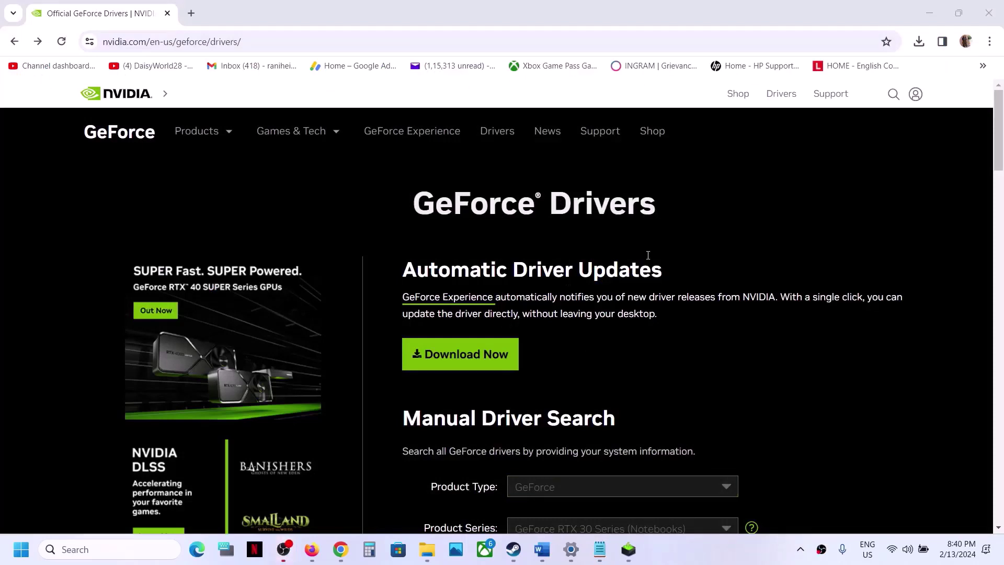
pyautogui.scroll(-4, 592, 335)
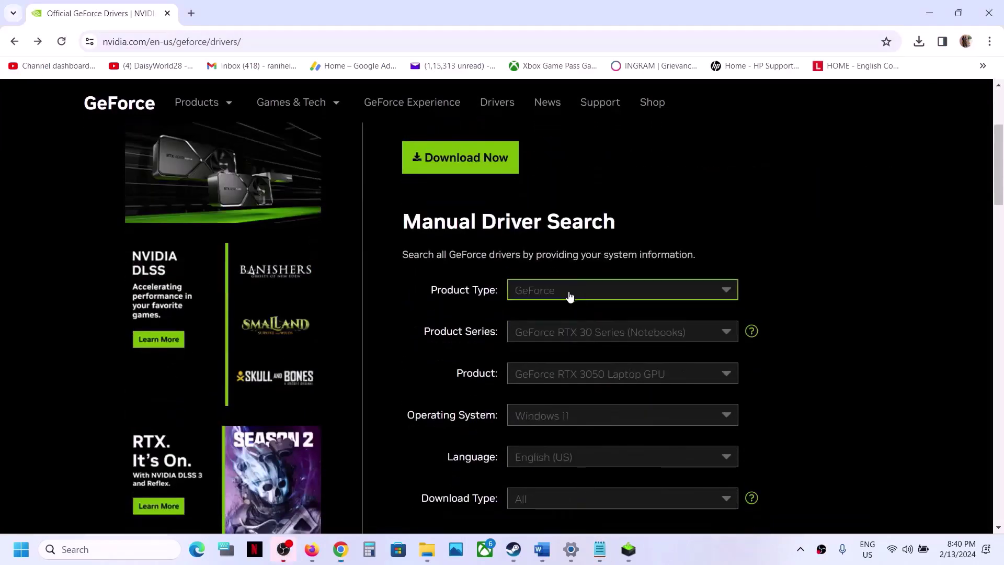
pyautogui.click(570, 296)
pyautogui.click(570, 312)
pyautogui.click(604, 340)
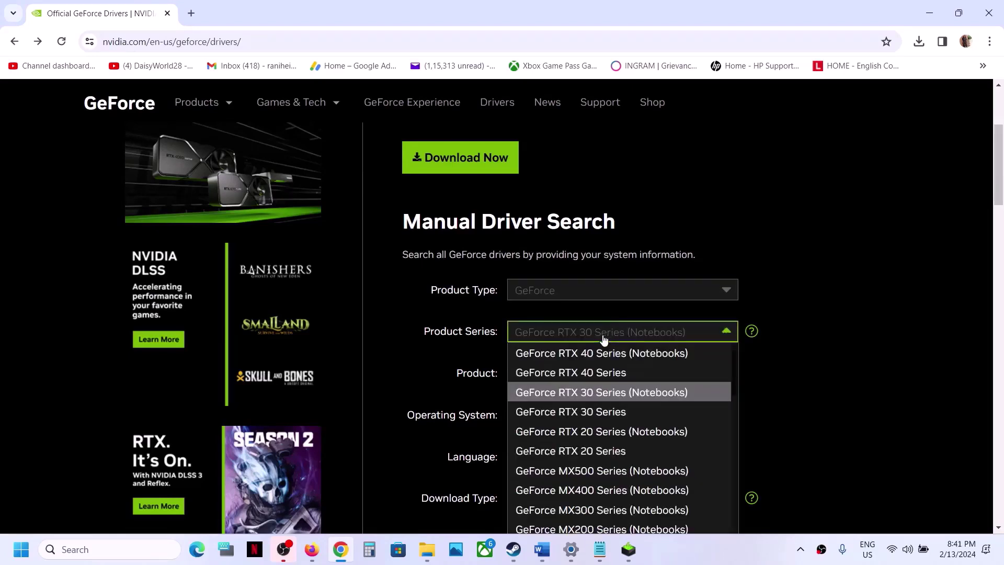
pyautogui.click(651, 397)
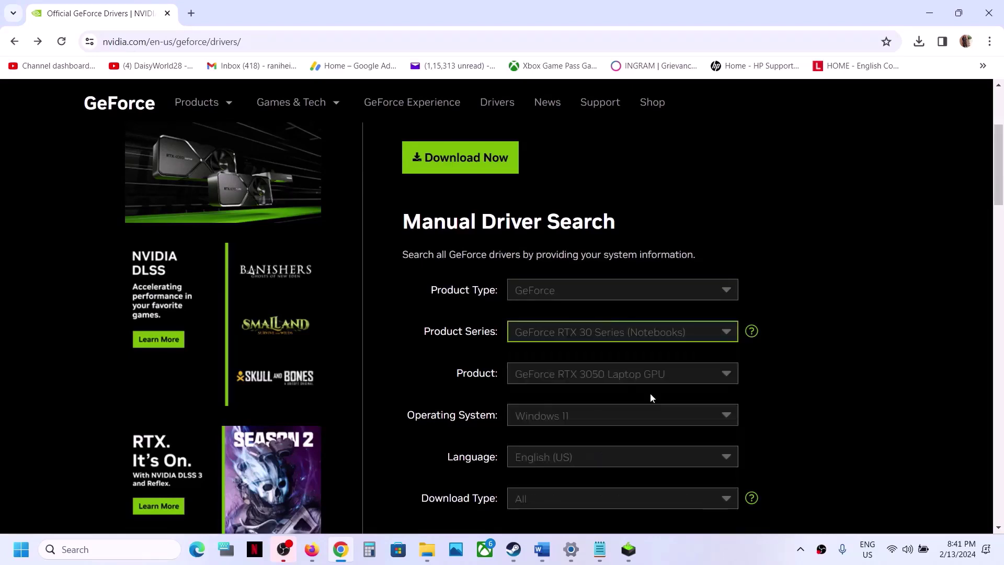
# Step: Choose GeForce RTX 3050 Laptop GPU and Windows 11 for the manual driver search, then start the search
pyautogui.click(605, 381)
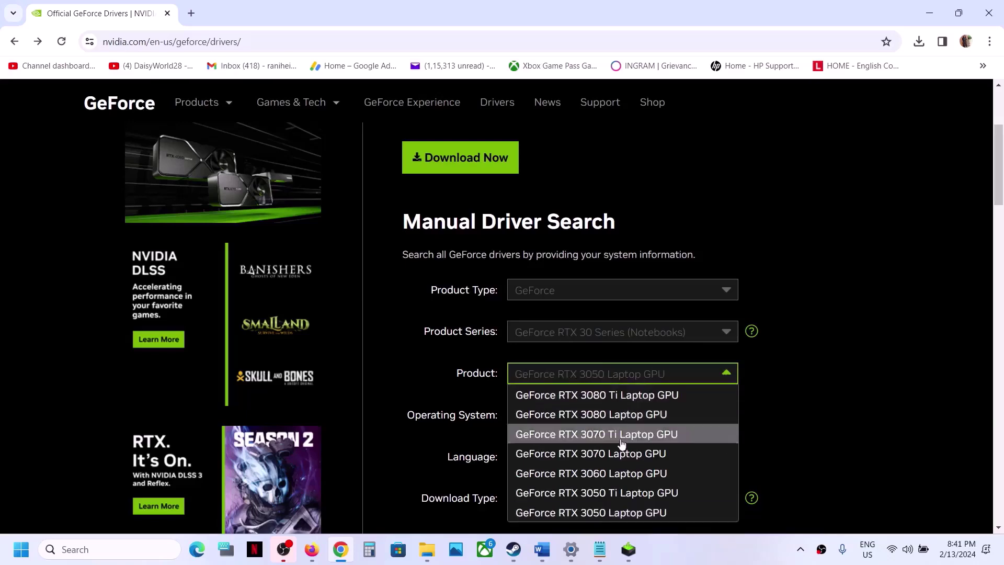
pyautogui.click(623, 514)
pyautogui.scroll(-2, 557, 355)
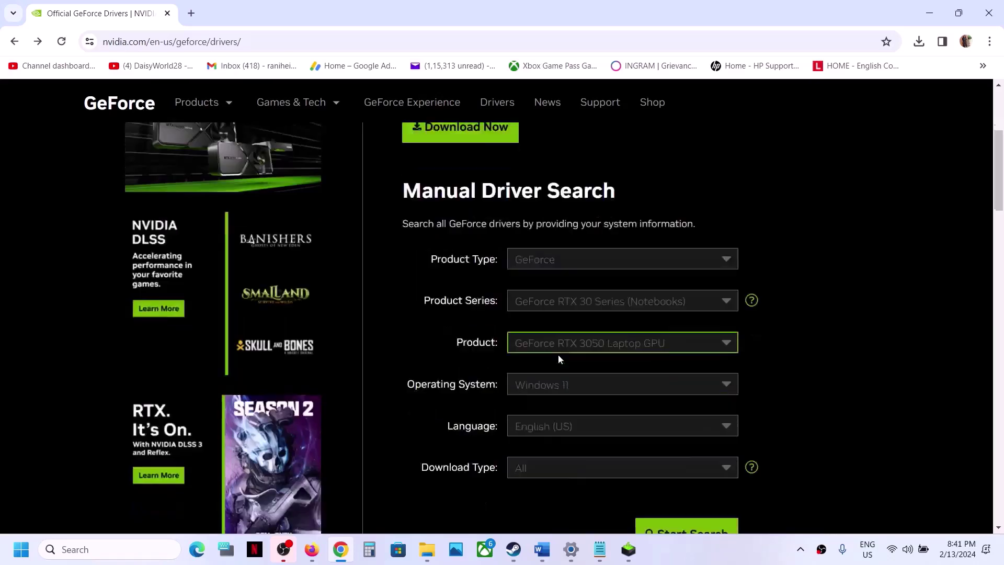
pyautogui.click(581, 295)
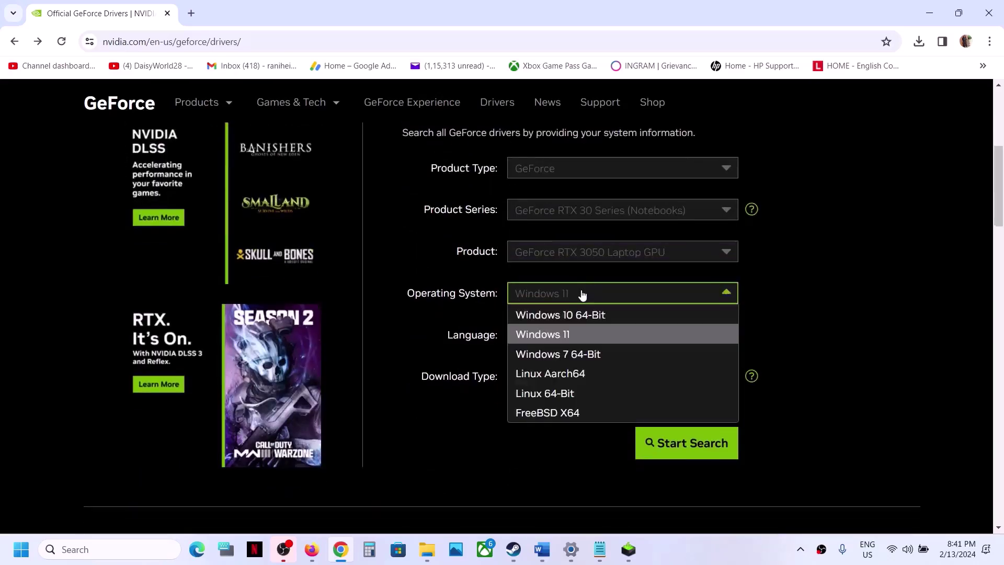
pyautogui.click(579, 335)
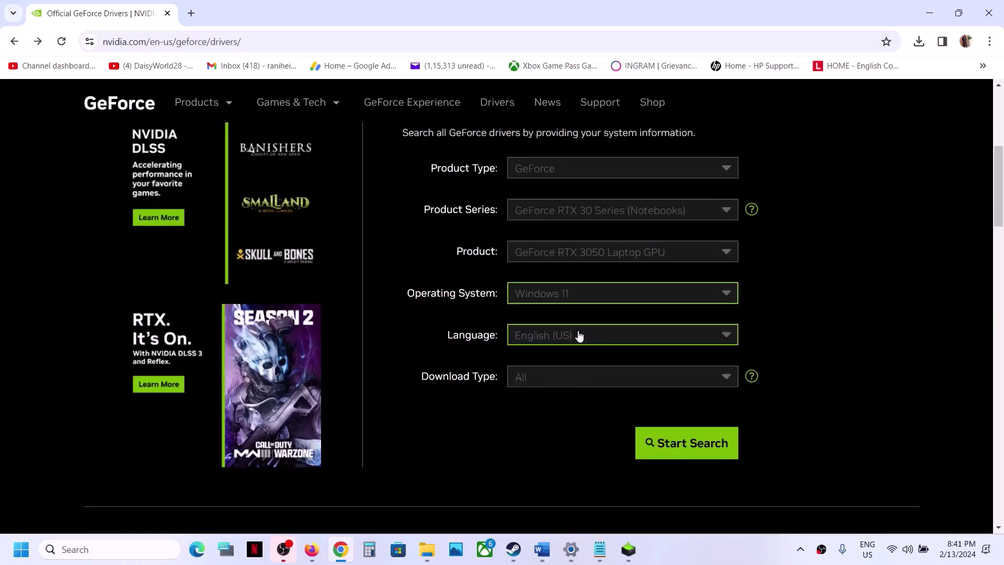
pyautogui.click(664, 444)
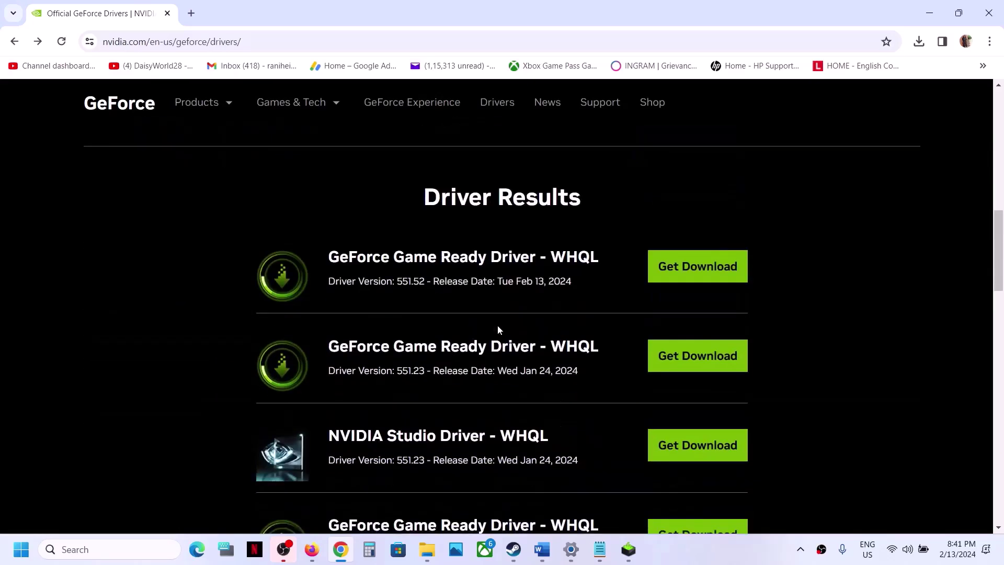
# Step: Find GeForce Game Ready Driver version 551.52 in the driver results and download it from its page
pyautogui.moveTo(324, 256); pyautogui.dragTo(535, 257)
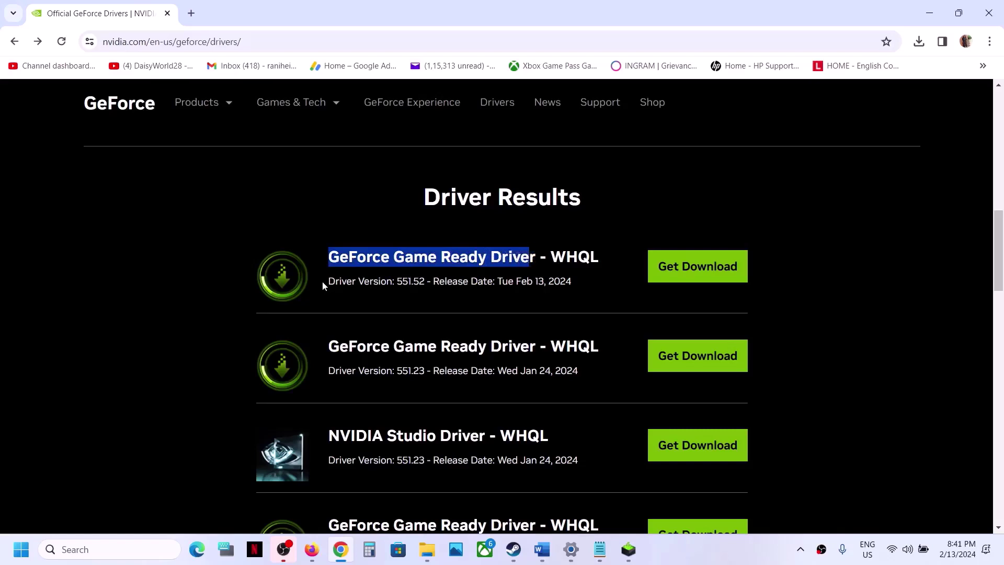
pyautogui.moveTo(322, 283); pyautogui.dragTo(399, 282)
pyautogui.click(427, 283)
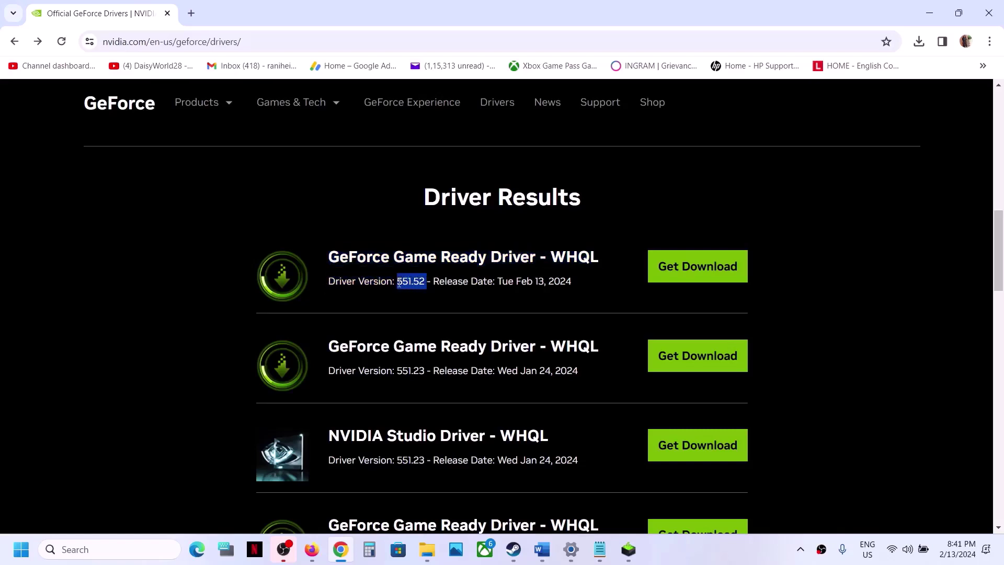
pyautogui.click(673, 264)
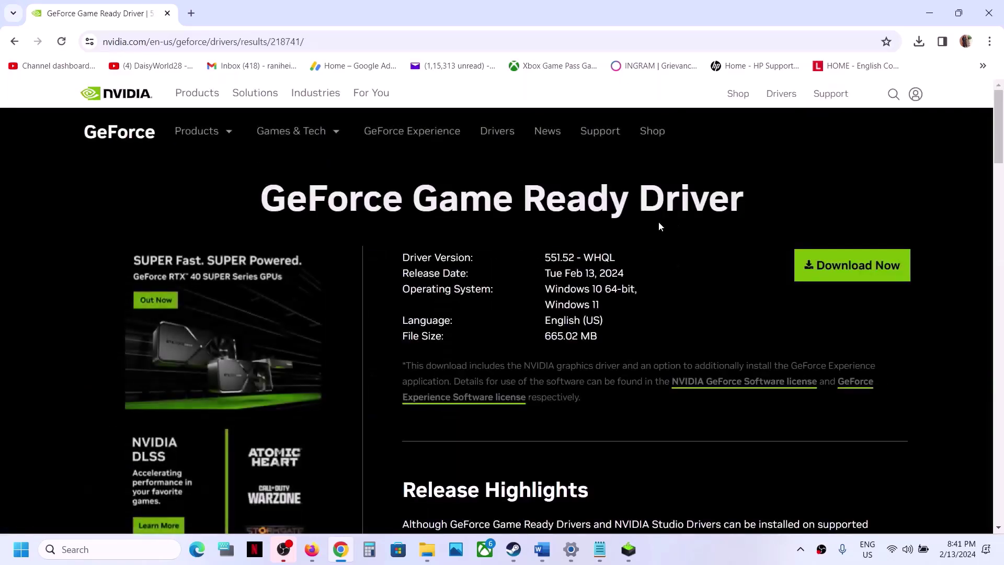
pyautogui.click(864, 233)
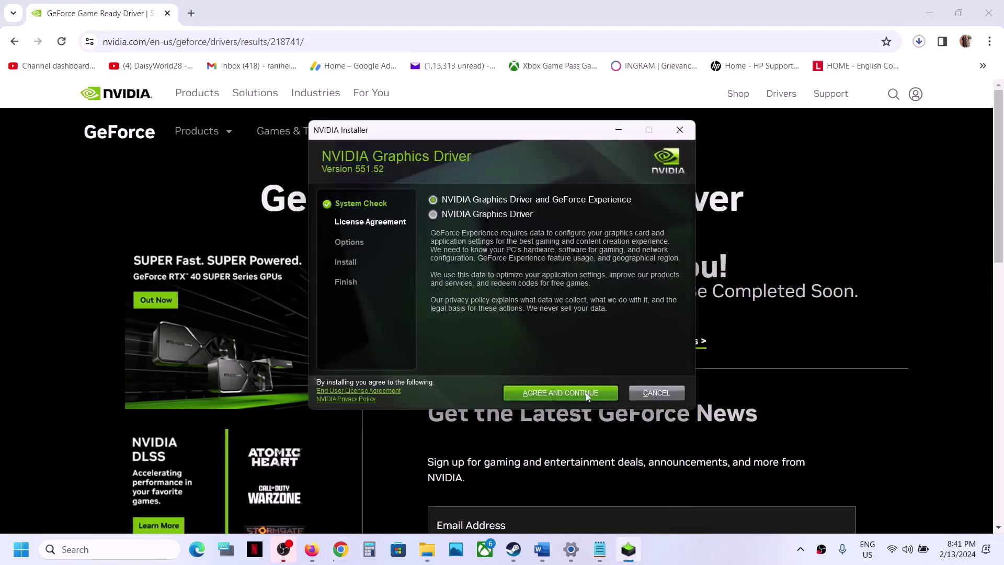
# Step: Accept the NVIDIA installer's license and start a Custom (Advanced) installation with Perform a clean installation enabled
pyautogui.click(574, 394)
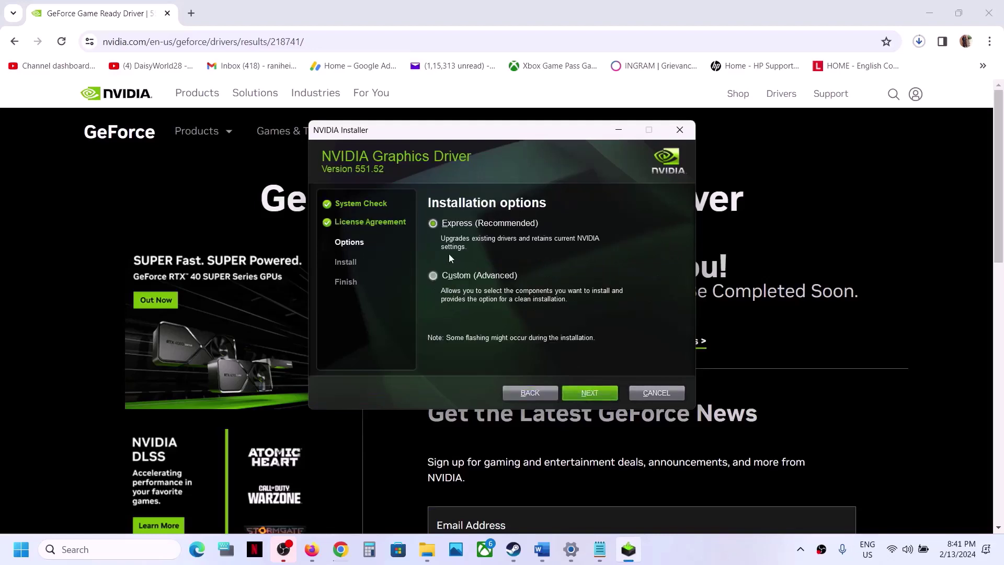
pyautogui.click(432, 275)
pyautogui.click(595, 394)
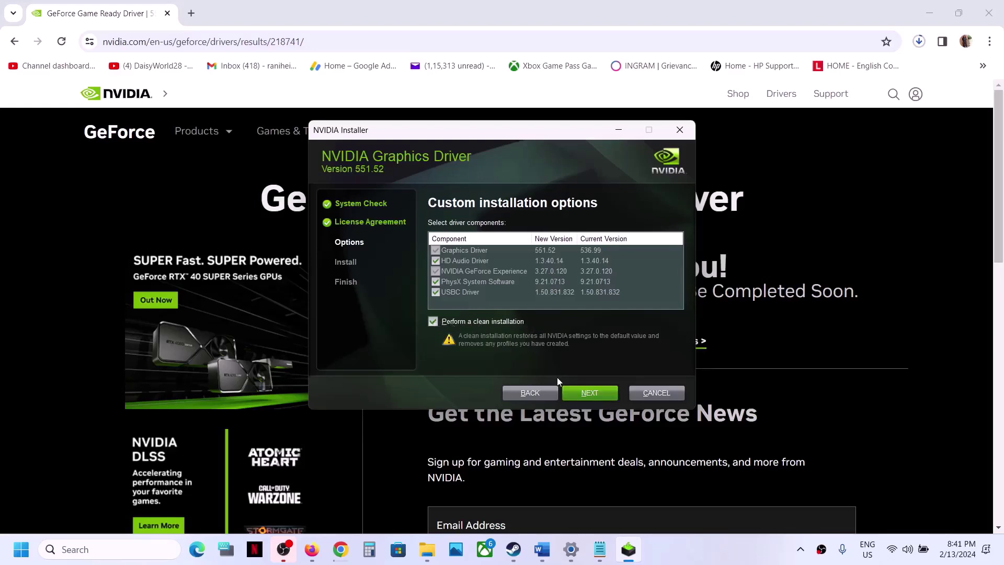
pyautogui.click(588, 394)
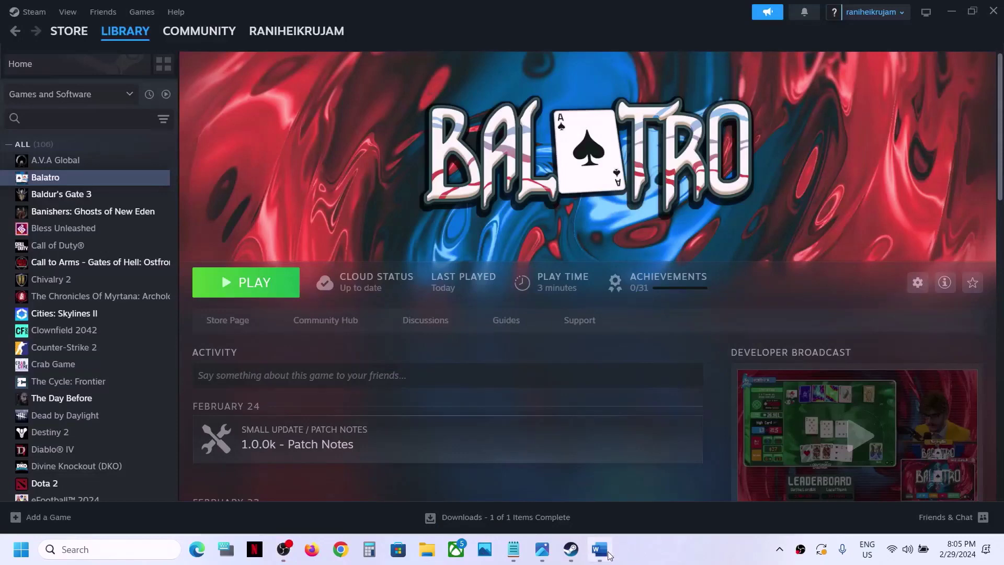
# Step: Switch to the Word document and read Step 11 on running the game on the dedicated graphics card
pyautogui.click(600, 549)
pyautogui.scroll(-4, 354, 366)
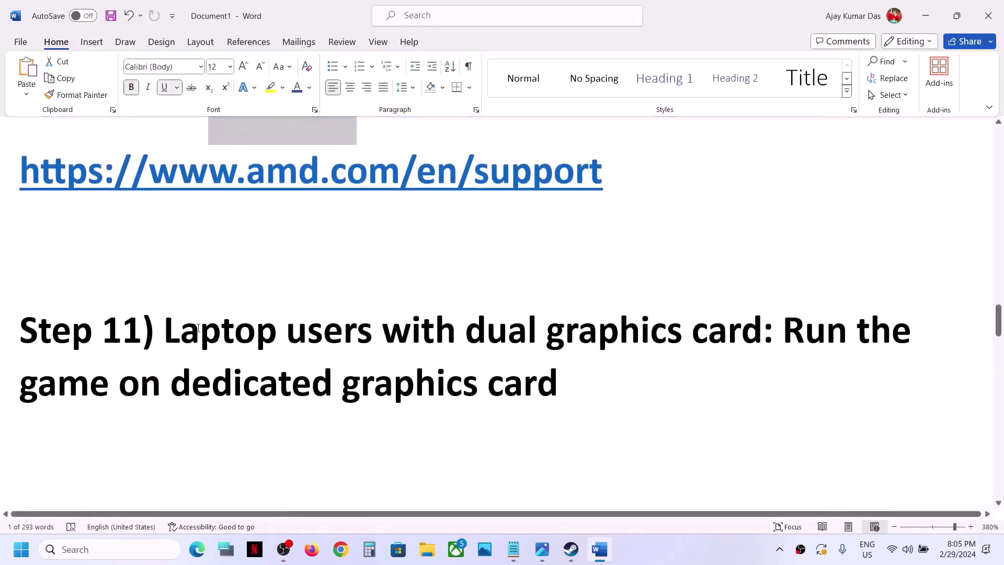
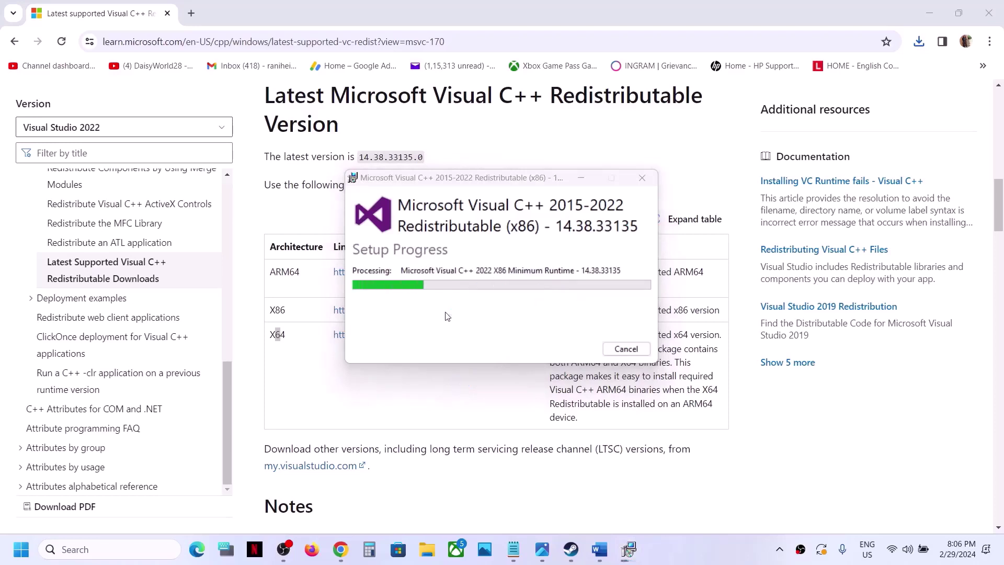
# Step: Download the X64 Visual C++ Redistributable from the Microsoft page, then launch the downloaded file and start its installation
pyautogui.doubleClick(272, 334)
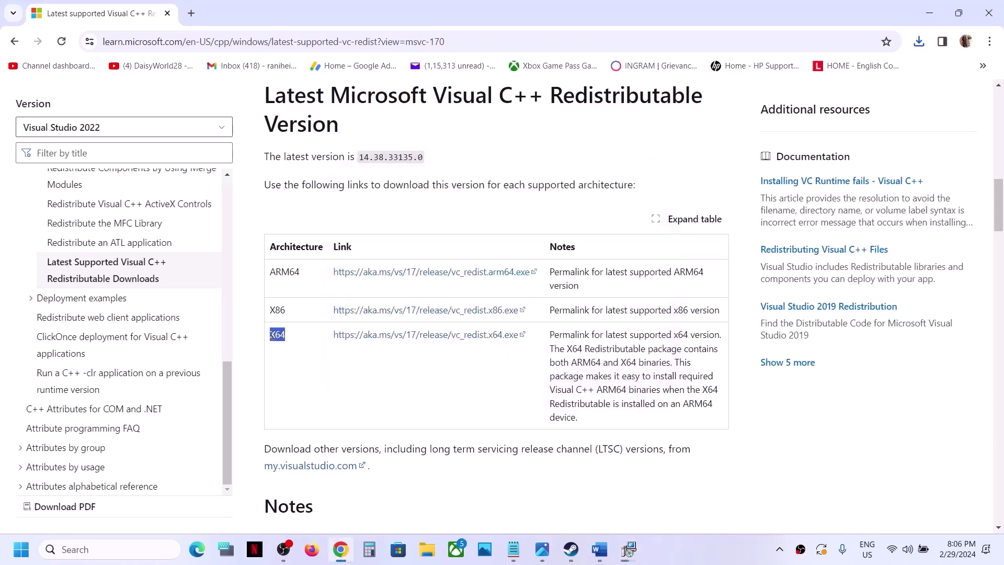
pyautogui.click(272, 334)
pyautogui.click(413, 338)
pyautogui.click(449, 337)
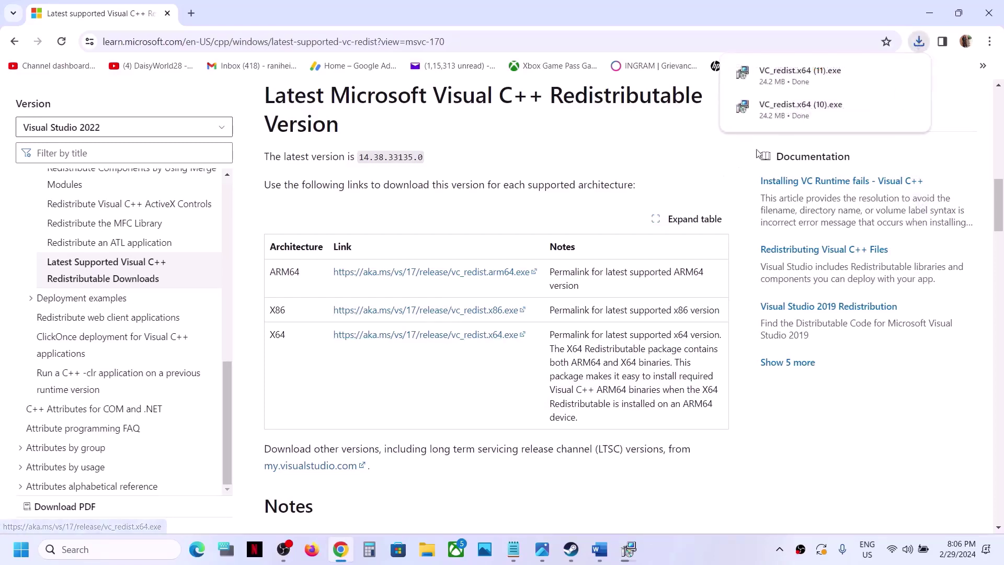
pyautogui.click(797, 83)
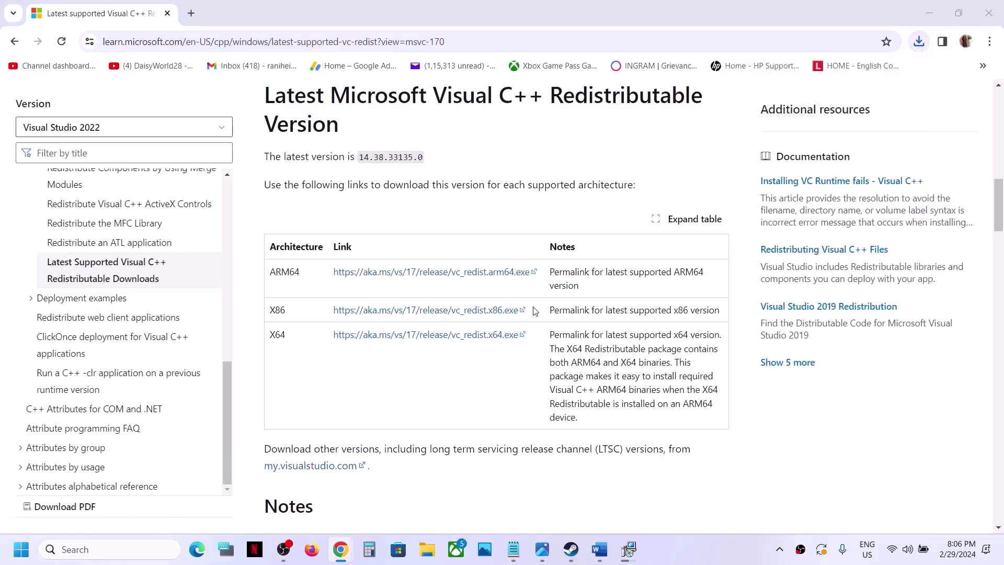
pyautogui.click(517, 342)
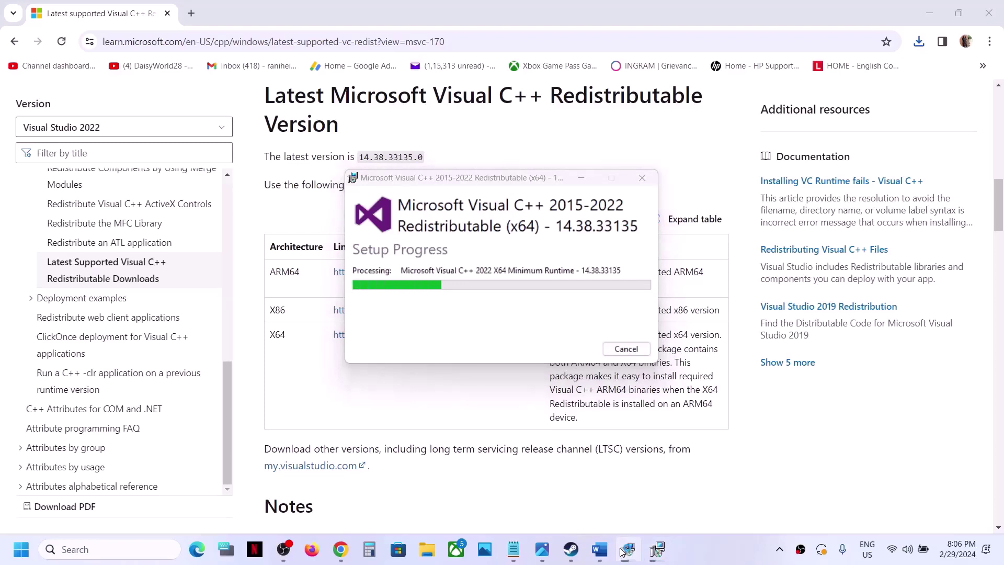
# Step: Move the x86 and x64 redistributable setup windows apart to view both installations, then return to the Microsoft page
pyautogui.moveTo(530, 175); pyautogui.dragTo(340, 196)
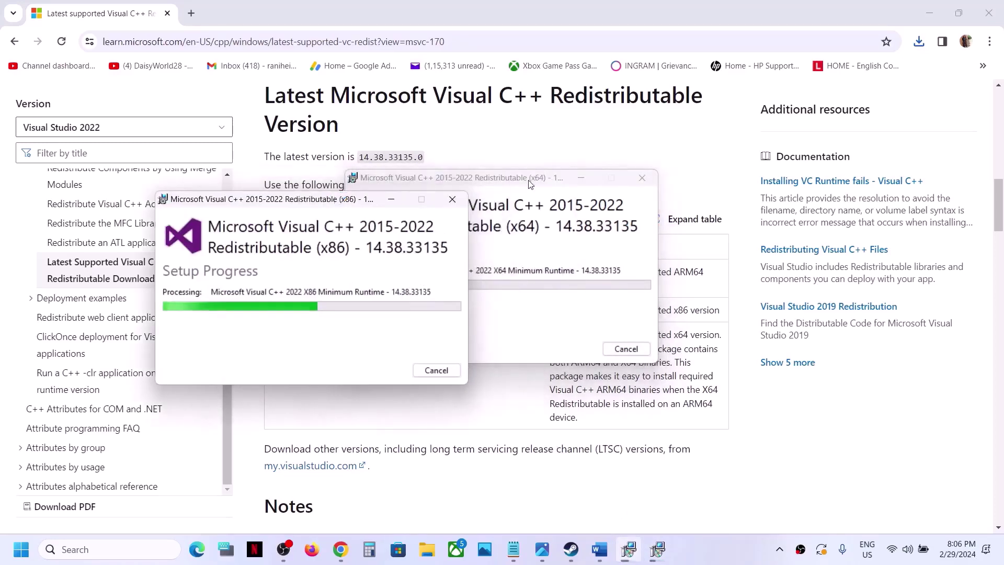
pyautogui.moveTo(533, 180); pyautogui.dragTo(740, 239)
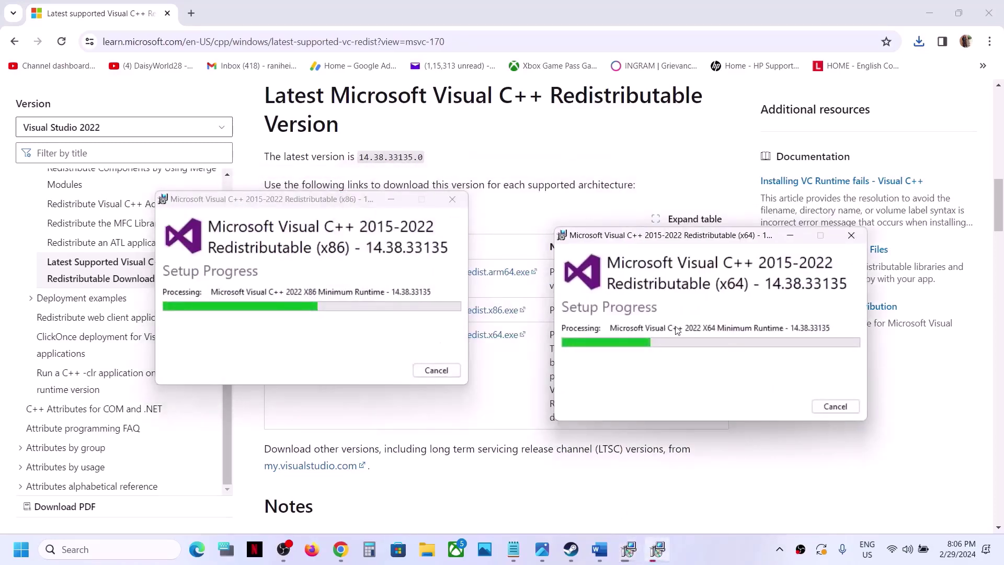
pyautogui.click(493, 466)
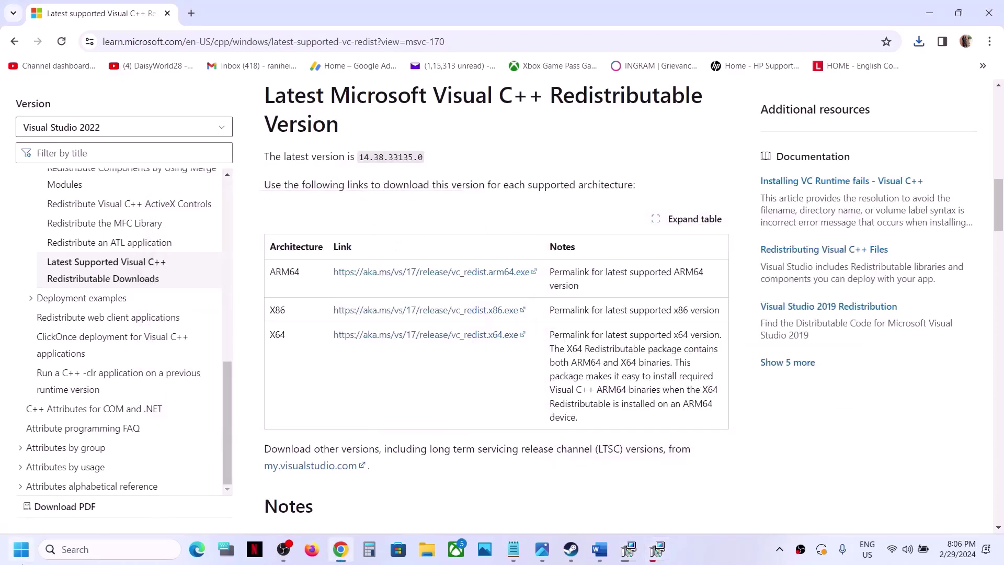
# Step: View the PC's power options for a restart, then switch to Steam's Balatro library page
pyautogui.click(21, 550)
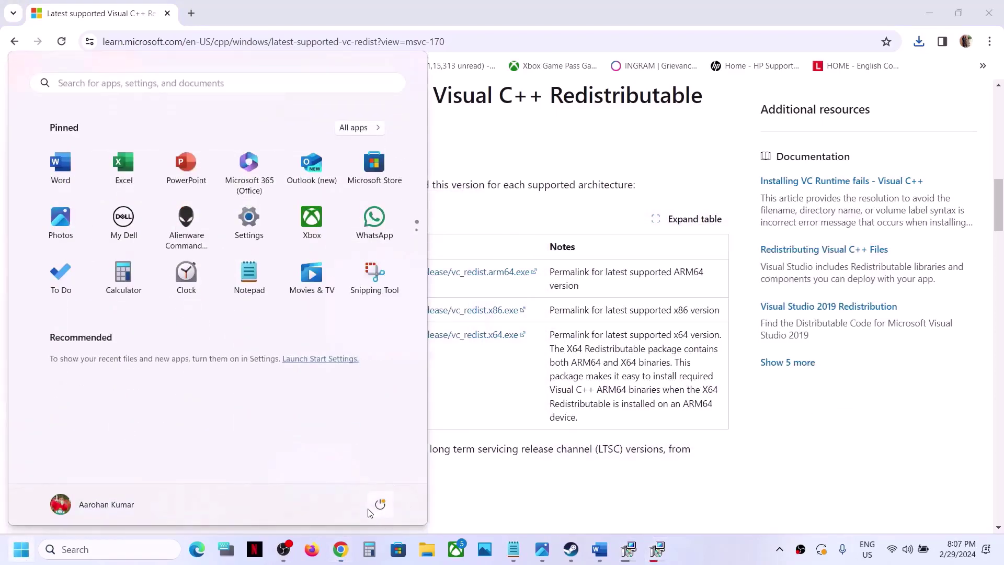
pyautogui.click(380, 503)
pyautogui.press('Escape')
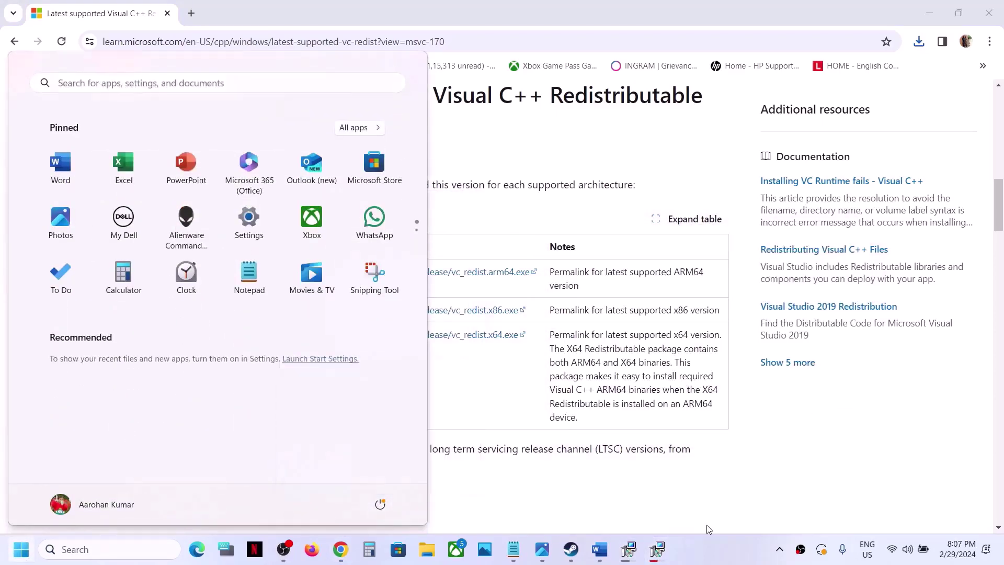
pyautogui.click(578, 558)
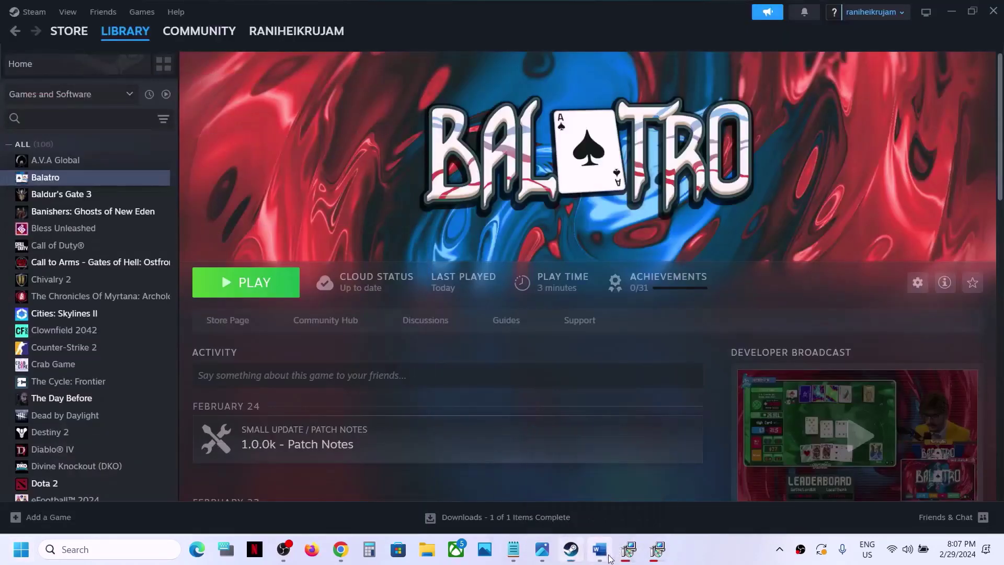
# Step: Switch to the Word document and read Step 13 on increasing the virtual memory
pyautogui.click(600, 549)
pyautogui.scroll(-8, 438, 321)
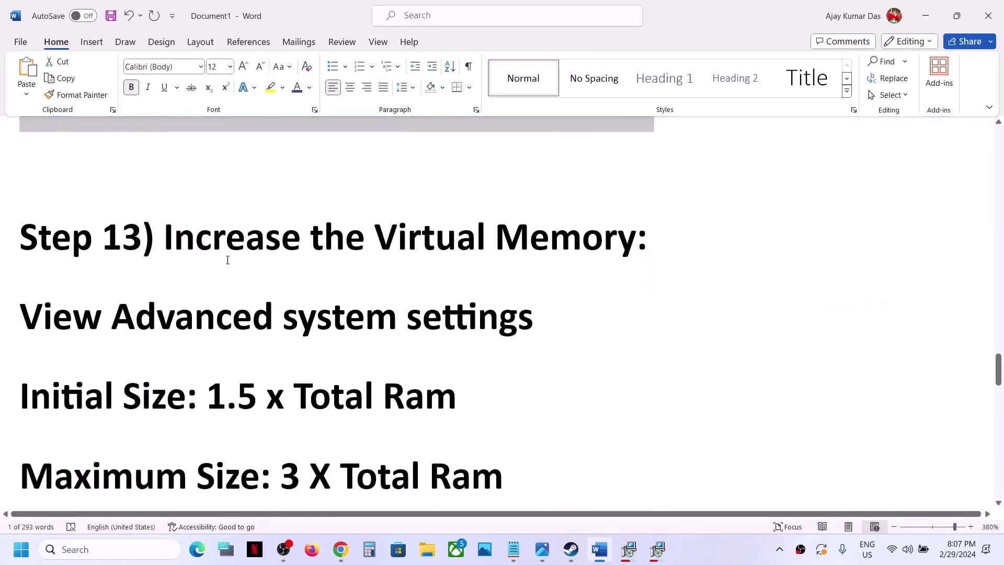
pyautogui.moveTo(211, 246); pyautogui.dragTo(646, 243)
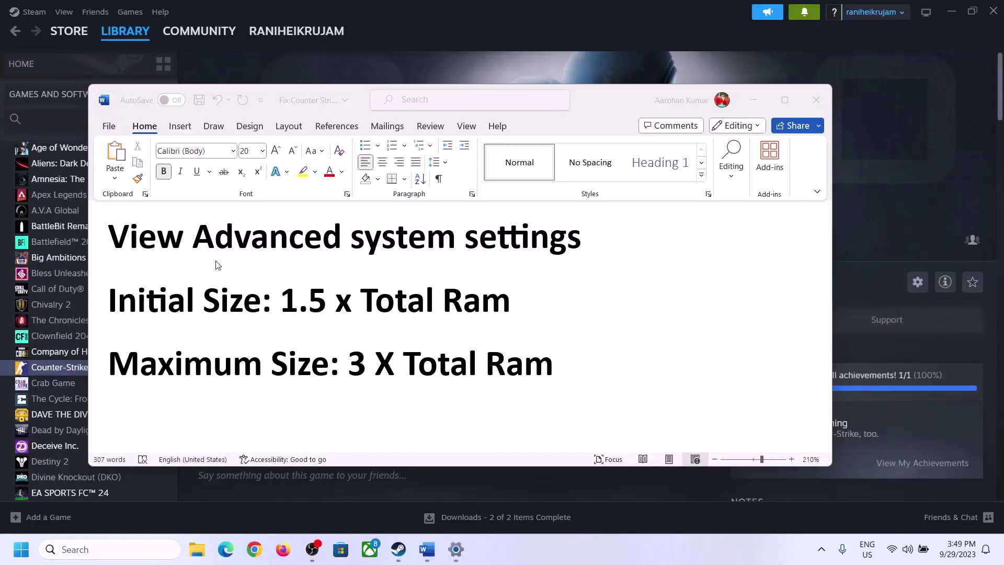
# Step: Copy "View Advanced system settings" from the Word document, search Windows for it and open the matching control panel entry
pyautogui.click(142, 242)
pyautogui.moveTo(119, 241); pyautogui.dragTo(549, 253)
pyautogui.hotkey('ctrl', 'c')
pyautogui.click(119, 548)
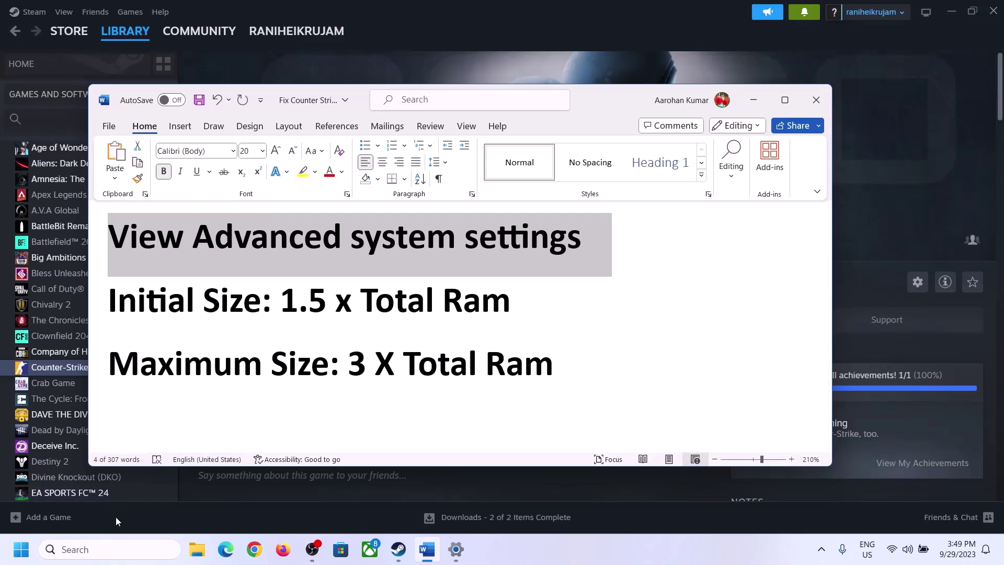
pyautogui.hotkey('ctrl', 'v')
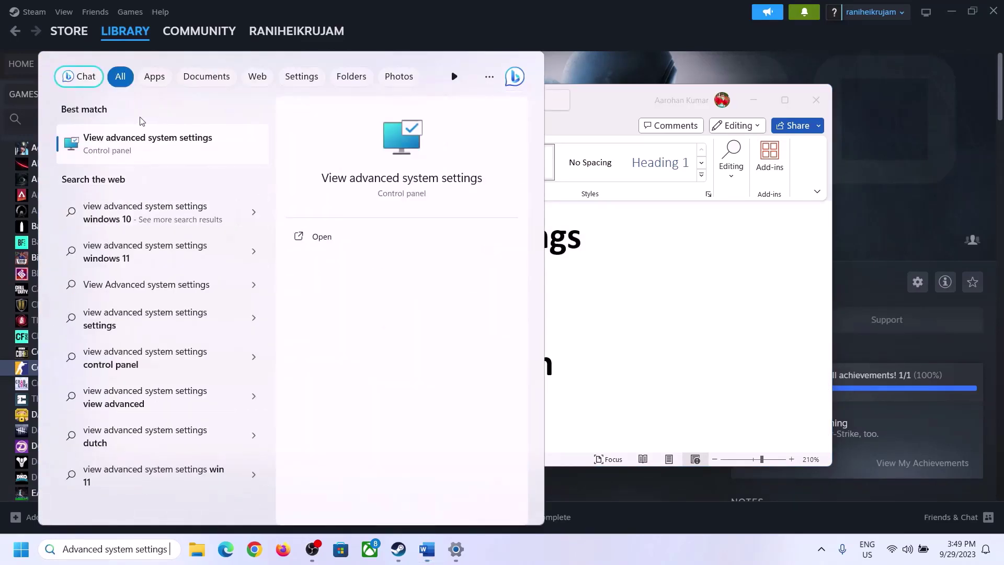
pyautogui.click(142, 152)
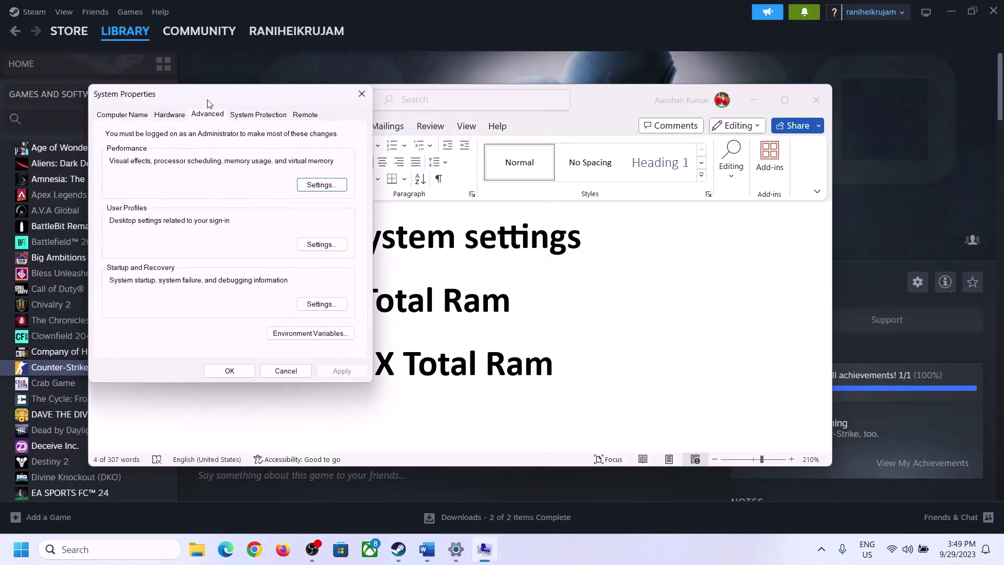
# Step: Move System Properties clear of the document's text and open the Virtual Memory dialog from the advanced performance options
pyautogui.moveTo(208, 103); pyautogui.dragTo(448, 182)
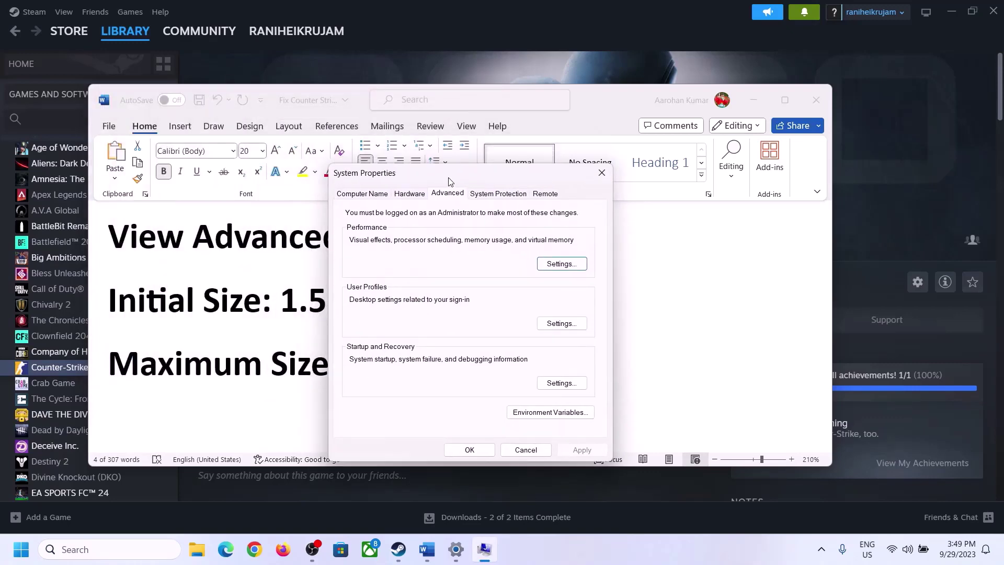
pyautogui.click(562, 264)
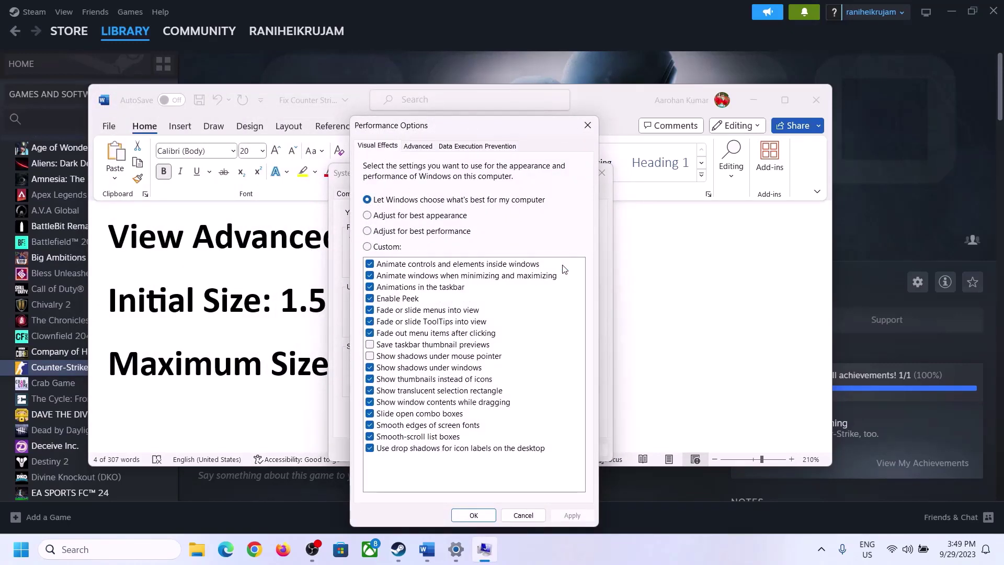
pyautogui.click(422, 148)
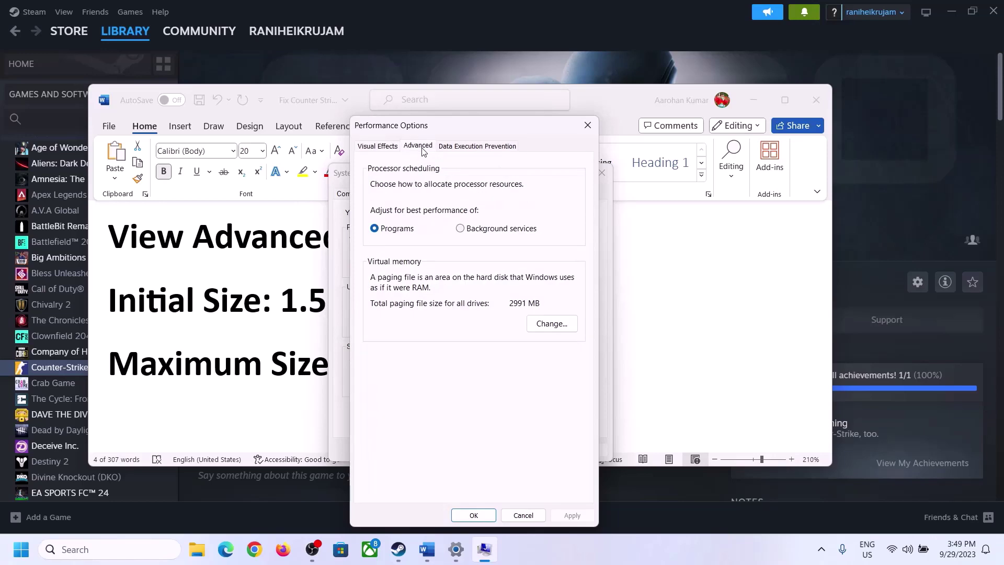
pyautogui.click(555, 327)
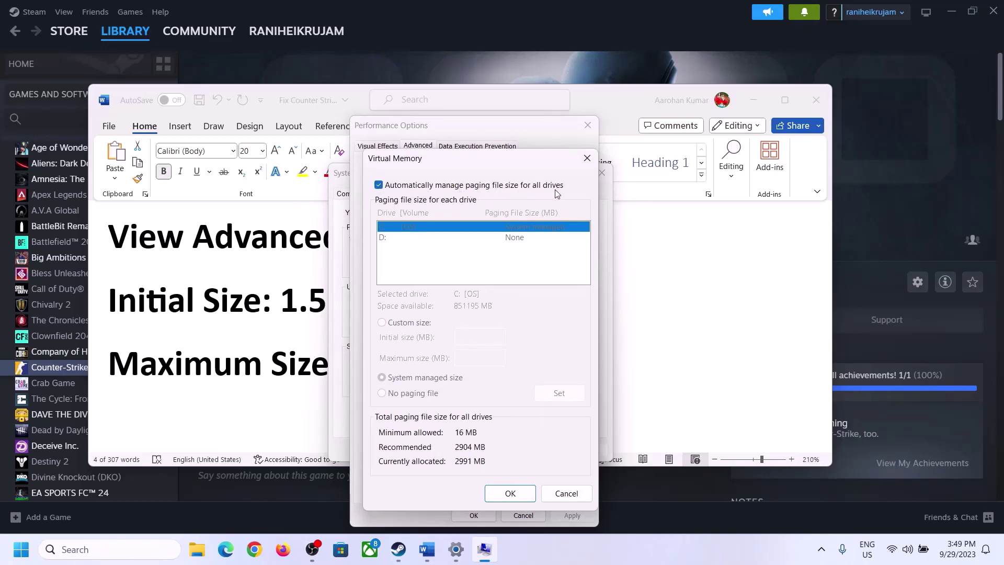
# Step: Turn off automatic paging file management for all drives and choose a custom size for drive C:
pyautogui.click(379, 186)
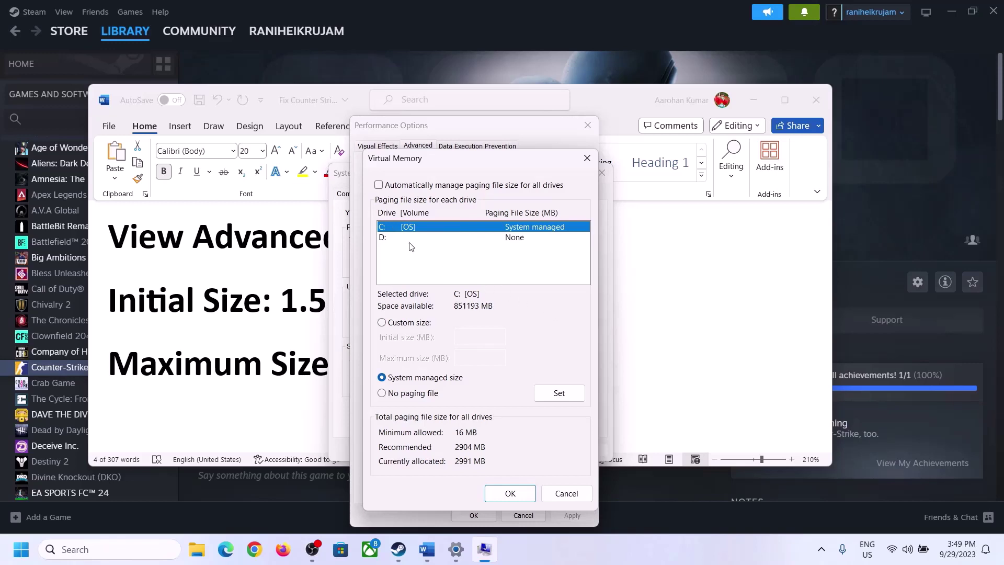
pyautogui.click(383, 324)
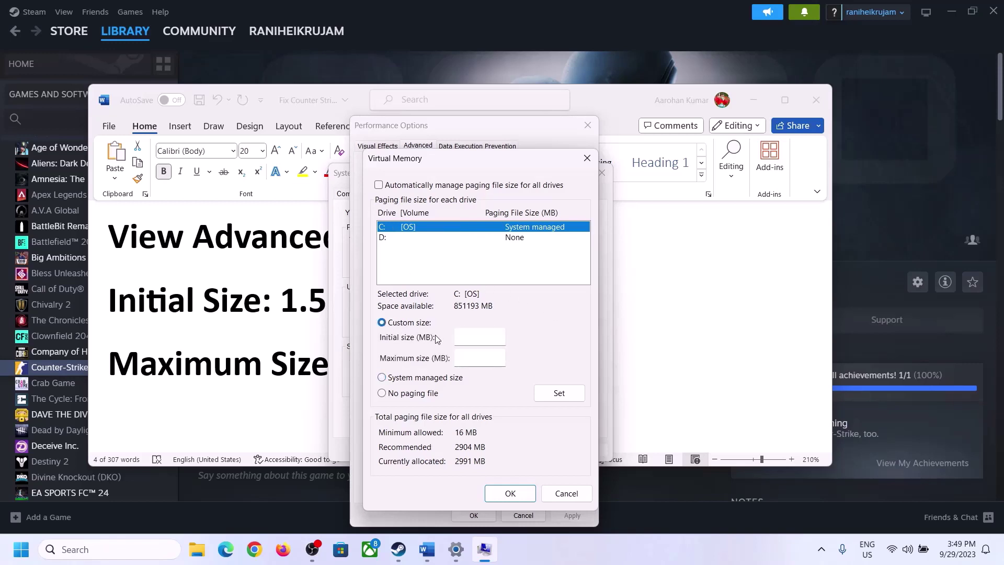
pyautogui.click(480, 337)
# Step: Highlight the "1.5 x Total Ram" formula in Word, then check the installed RAM on the System About page in Settings
pyautogui.click(271, 312)
pyautogui.moveTo(280, 303); pyautogui.dragTo(465, 312)
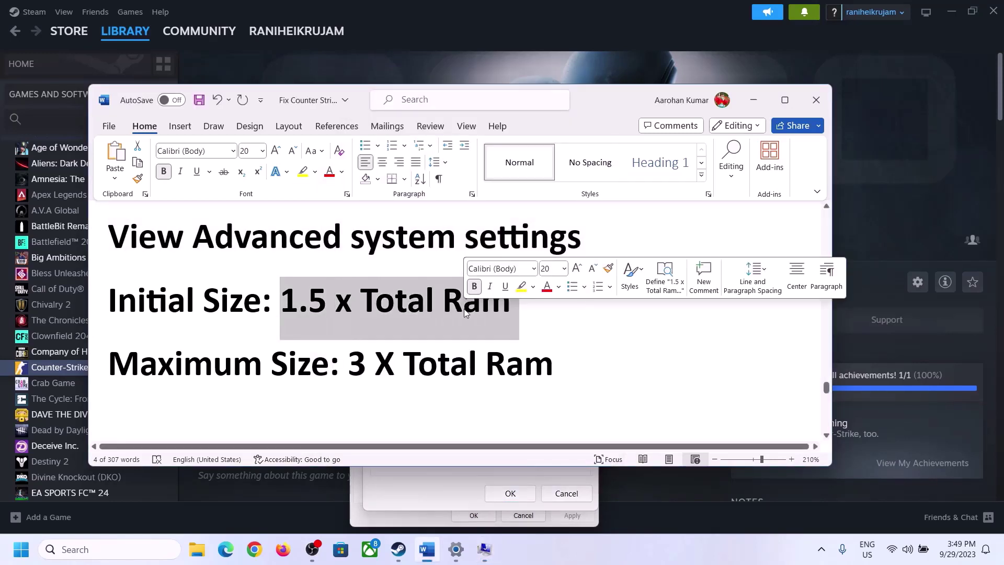
pyautogui.click(457, 550)
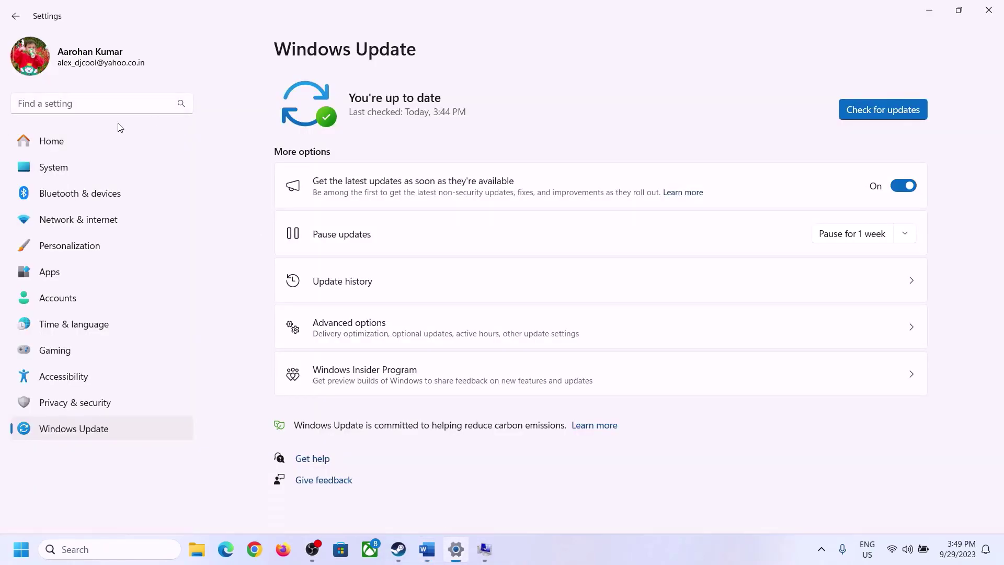
pyautogui.click(45, 168)
pyautogui.scroll(-6, 350, 442)
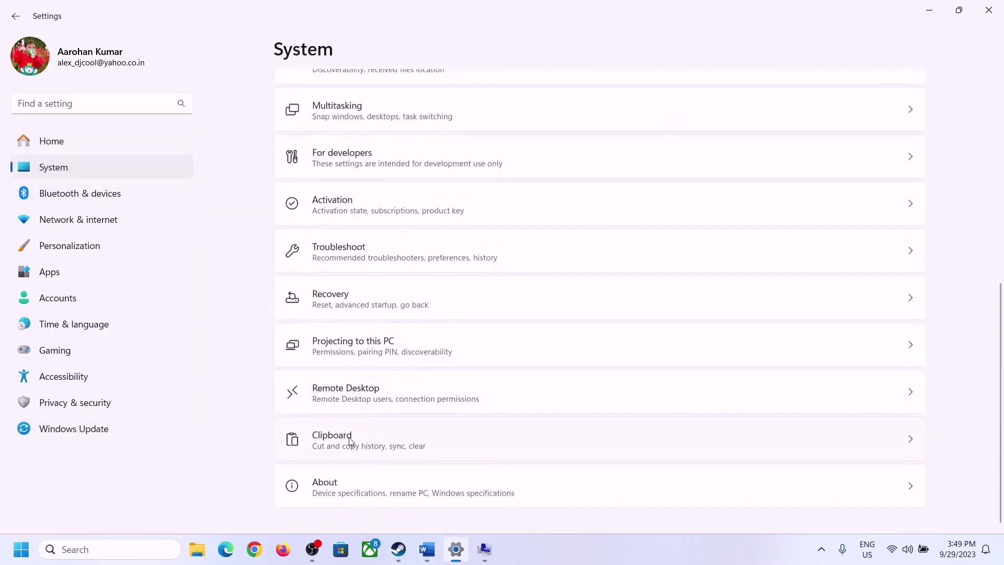
pyautogui.click(332, 495)
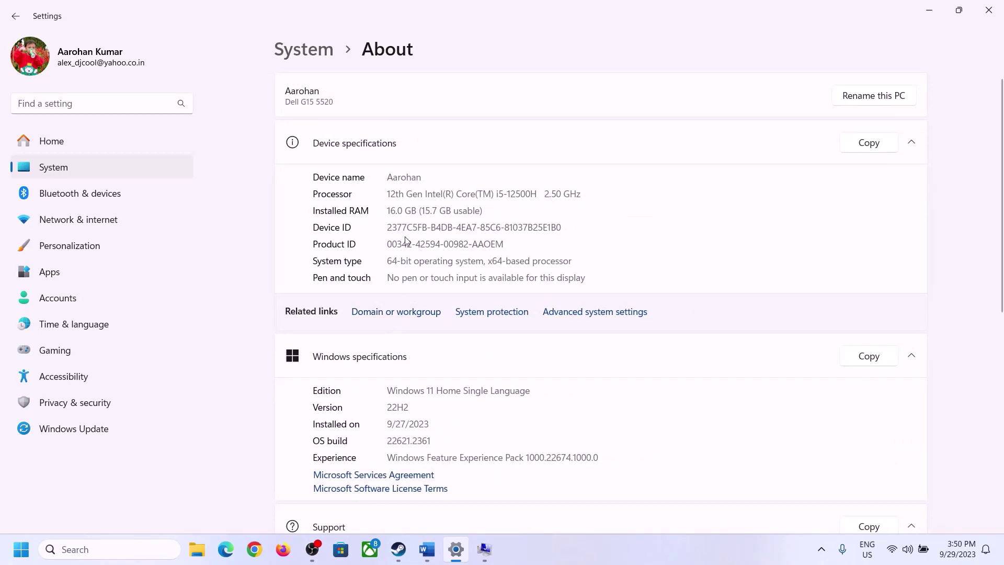
pyautogui.moveTo(394, 210); pyautogui.dragTo(382, 213)
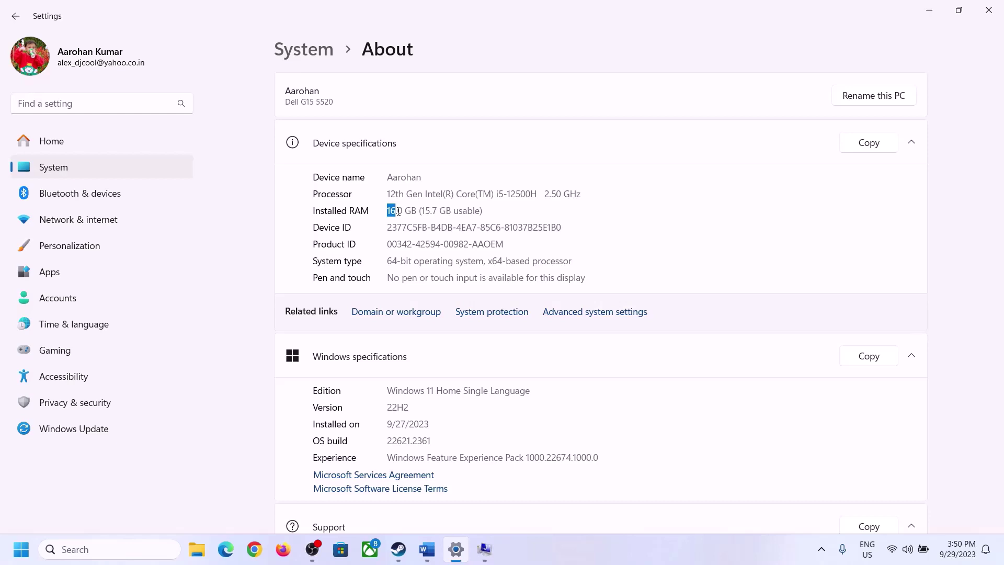
pyautogui.click(403, 212)
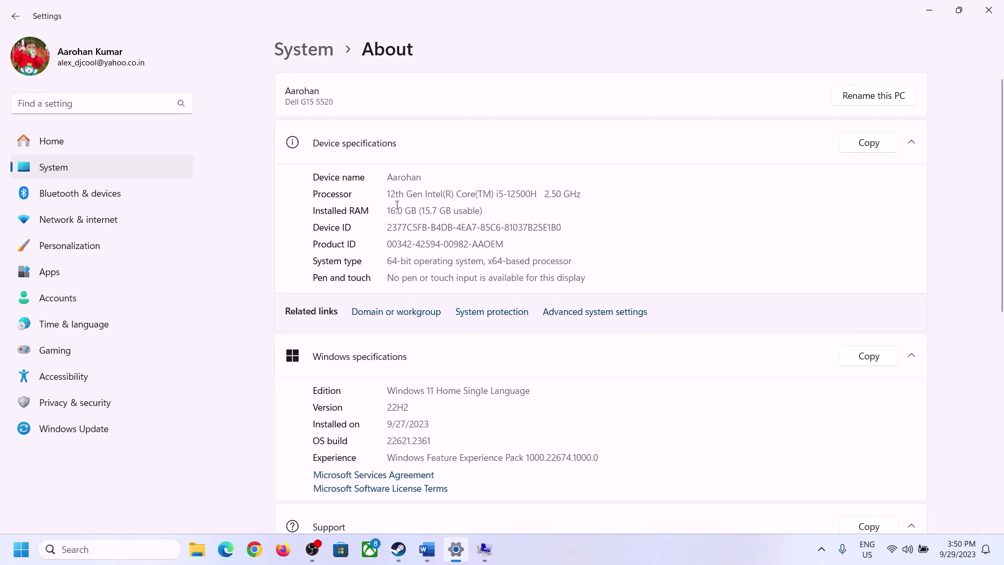
pyautogui.moveTo(396, 209); pyautogui.dragTo(383, 210)
# Step: Launch Calculator with the Run command calc, move it beside the Virtual Memory dialog and bring up the Word size formulas behind it
pyautogui.click(485, 553)
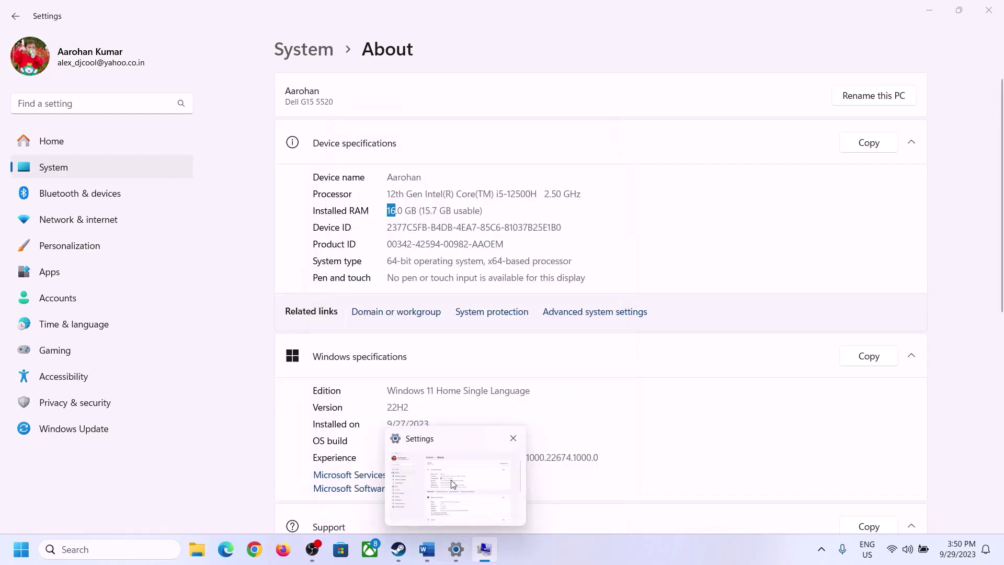
pyautogui.click(452, 484)
pyautogui.press('super+r')
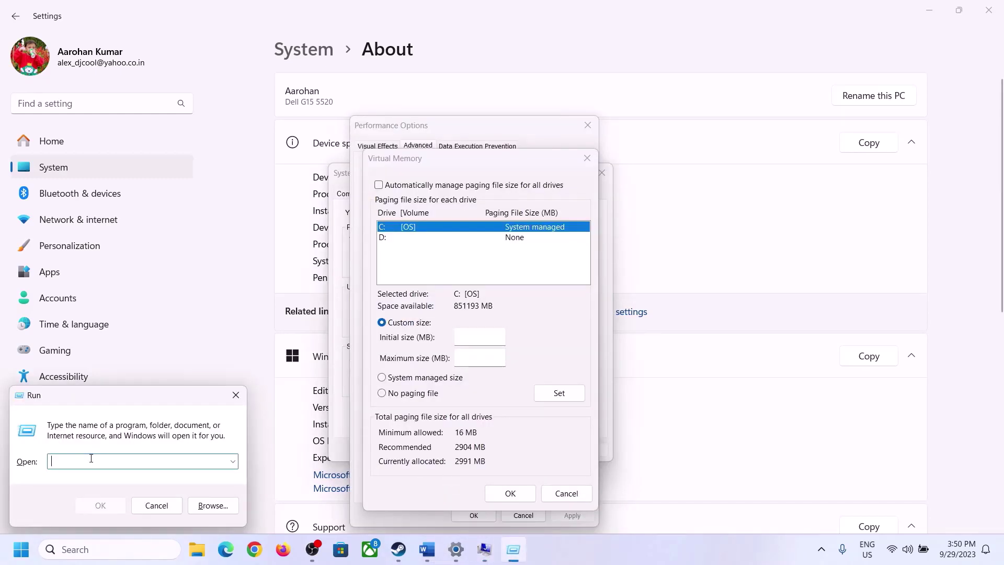
pyautogui.write('calc')
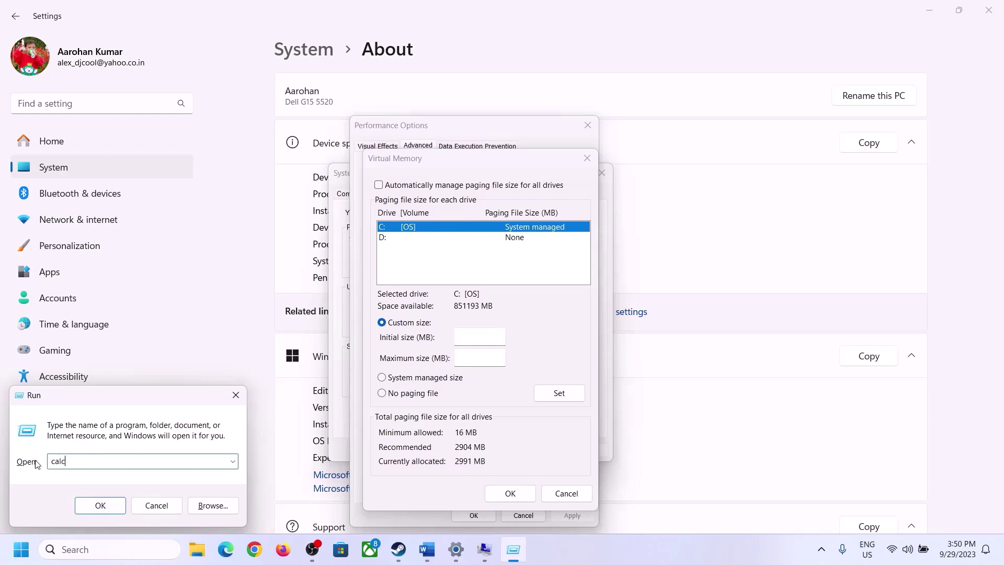
pyautogui.click(75, 507)
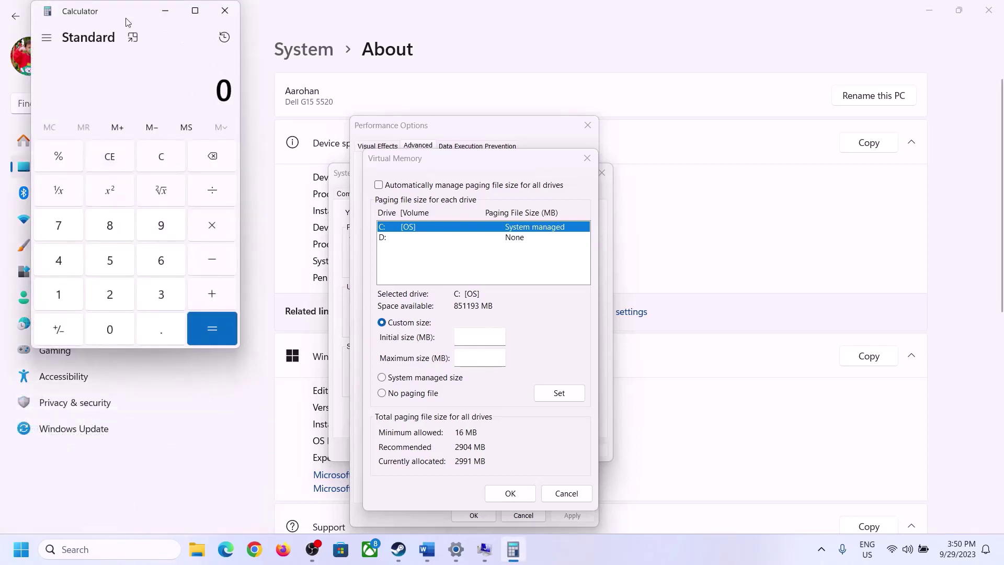
pyautogui.moveTo(125, 22); pyautogui.dragTo(732, 173)
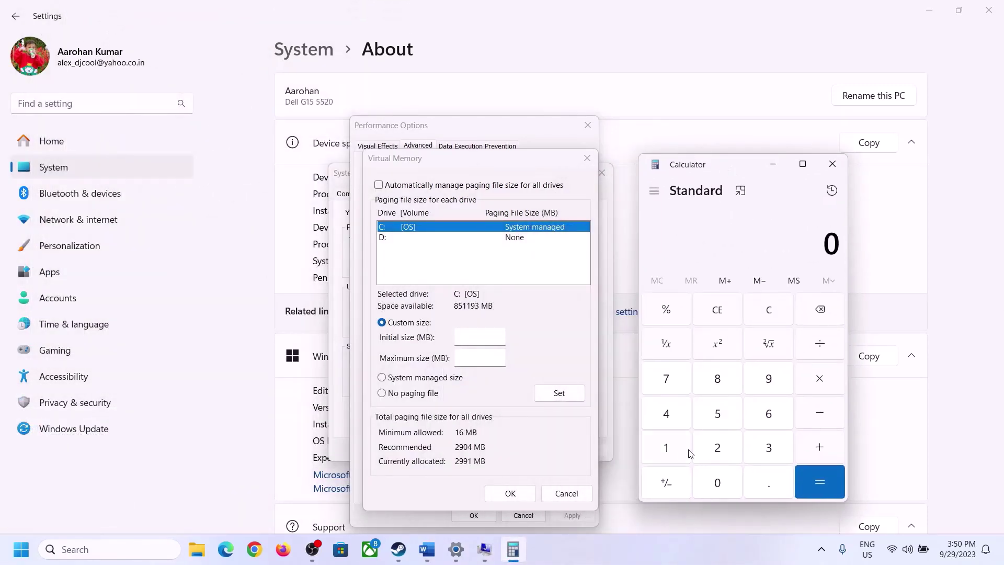
pyautogui.click(417, 530)
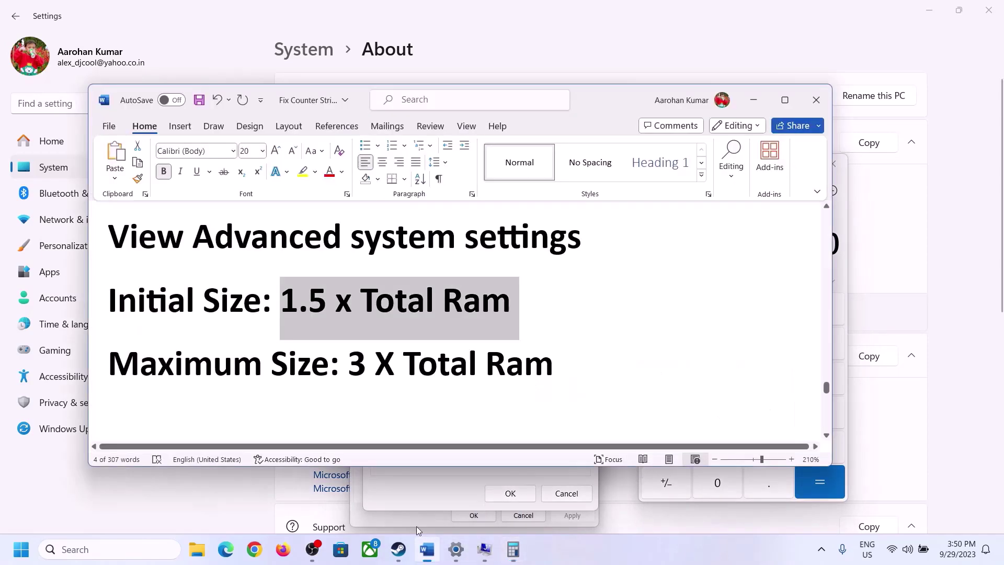
pyautogui.click(519, 550)
pyautogui.click(667, 450)
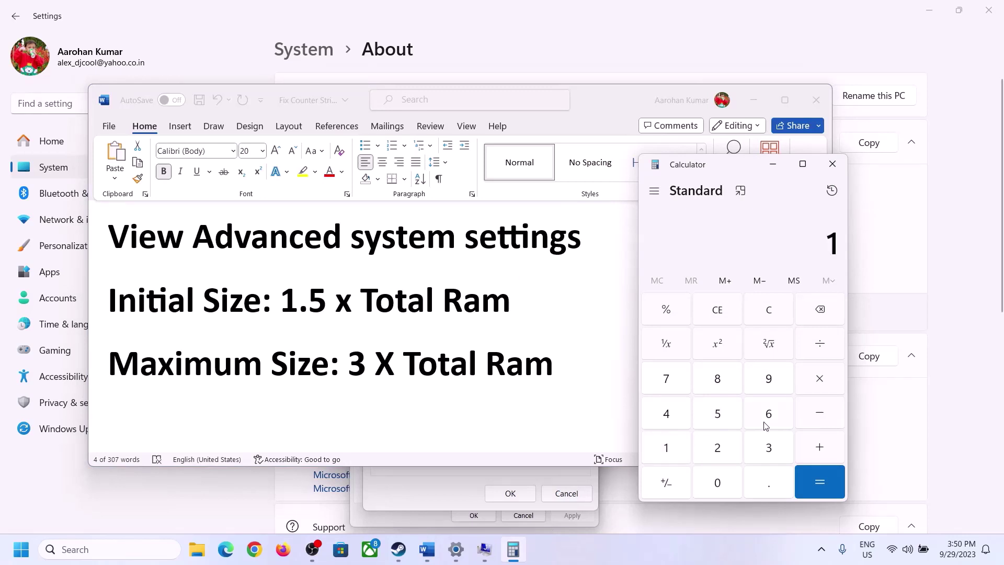
pyautogui.click(764, 423)
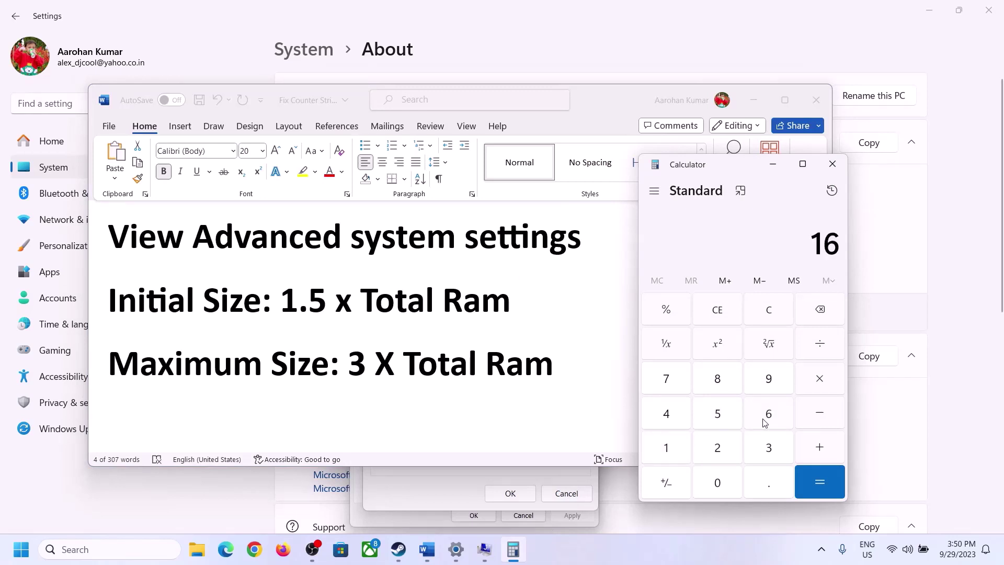
pyautogui.click(770, 319)
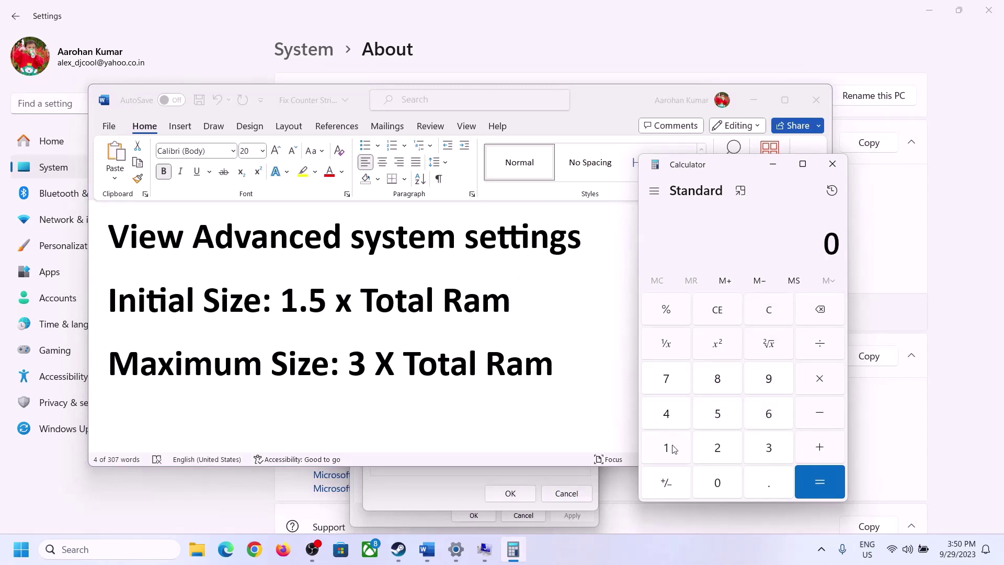
# Step: Convert the 16 GB of RAM to megabytes by calculating 16 × 1024 in Calculator
pyautogui.click(673, 448)
pyautogui.click(763, 416)
pyautogui.click(819, 385)
pyautogui.click(666, 450)
pyautogui.click(719, 483)
pyautogui.click(721, 449)
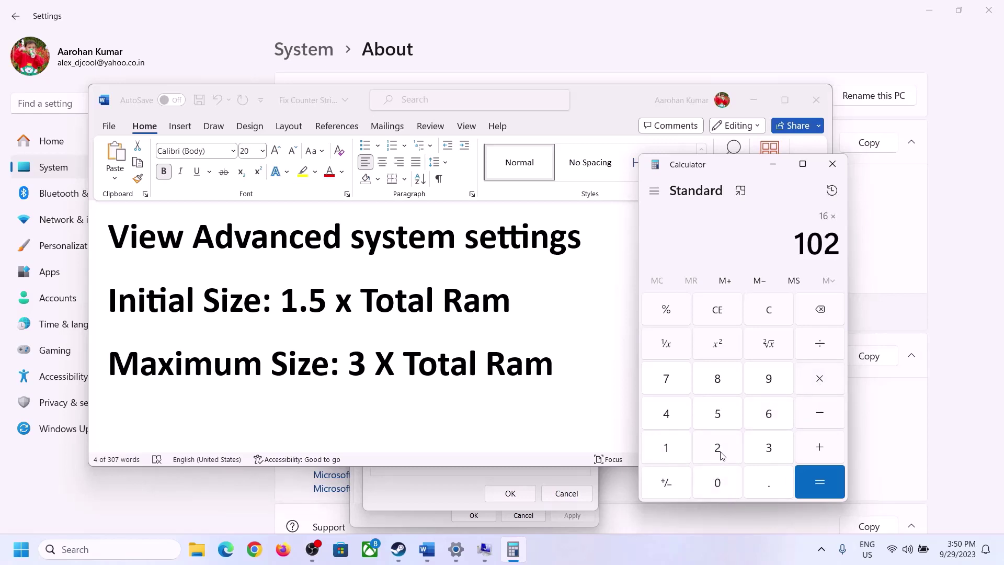
pyautogui.click(675, 421)
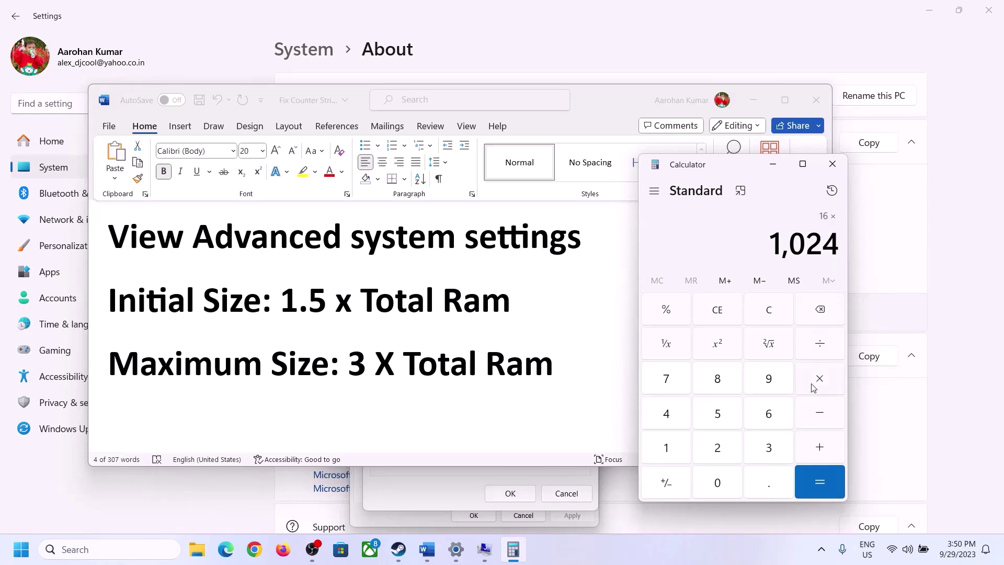
pyautogui.click(819, 482)
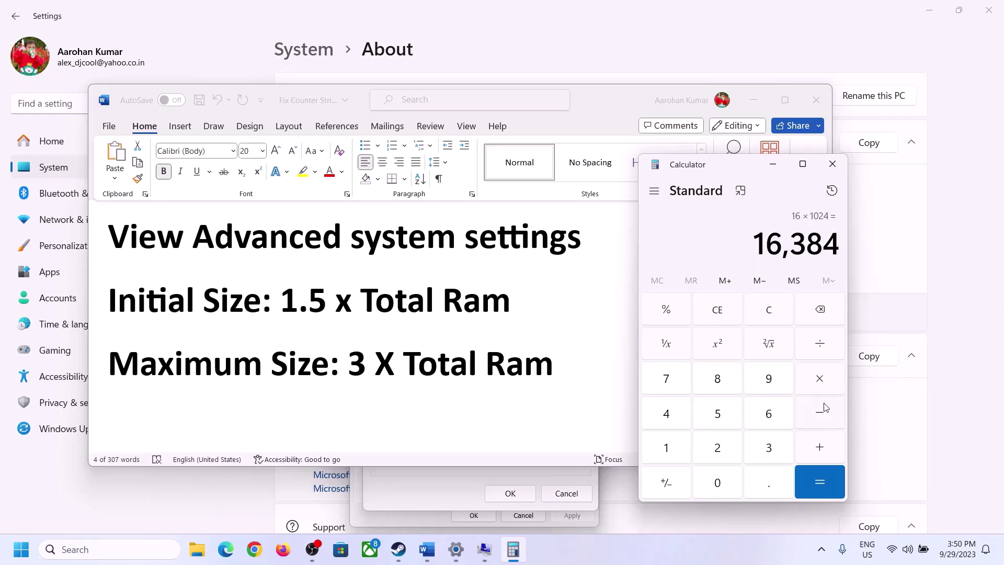
# Step: Multiply the RAM size in megabytes by 1.5 for the initial size, then return to the Virtual Memory dialog
pyautogui.click(820, 379)
pyautogui.click(666, 447)
pyautogui.click(765, 485)
pyautogui.click(727, 420)
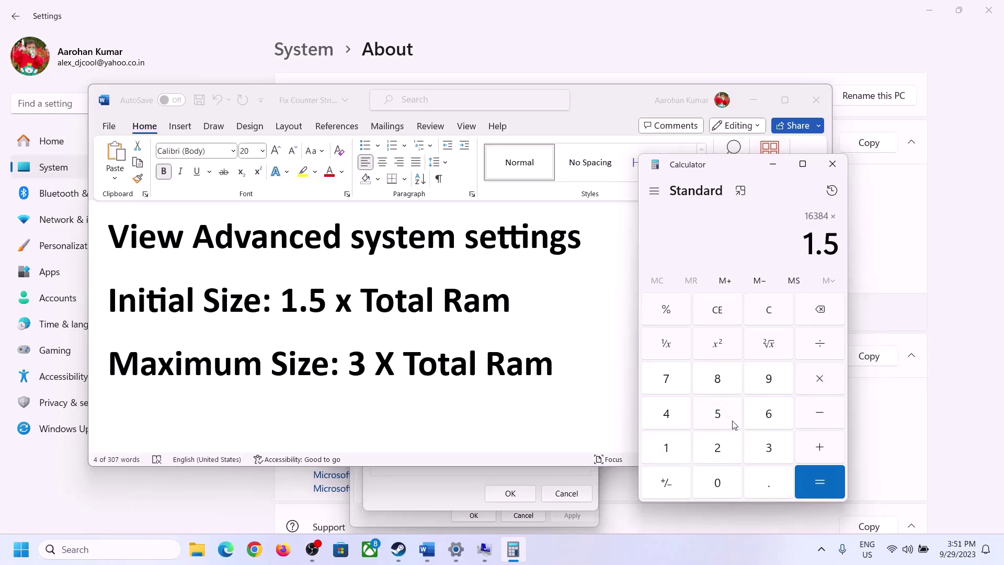
pyautogui.click(817, 475)
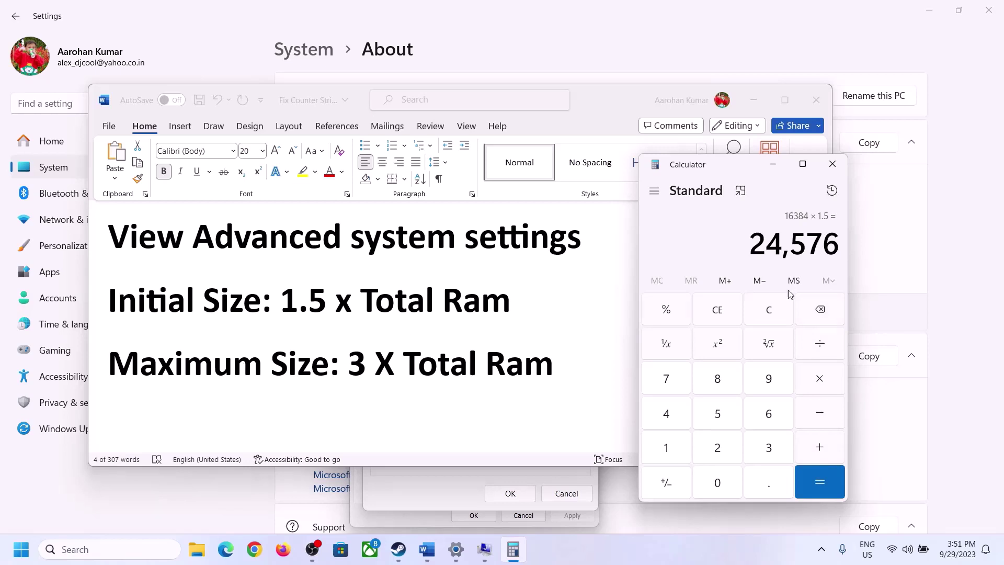
pyautogui.click(462, 473)
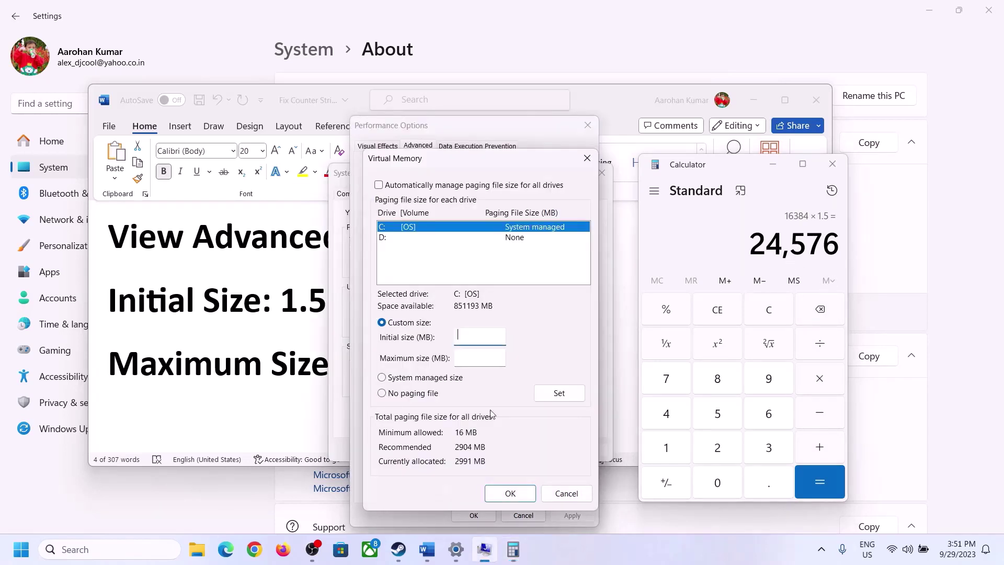
# Step: Set the C: drive's custom initial paging file size to 24576 MB and bring up the maximum size formula in Word
pyautogui.write('24576')
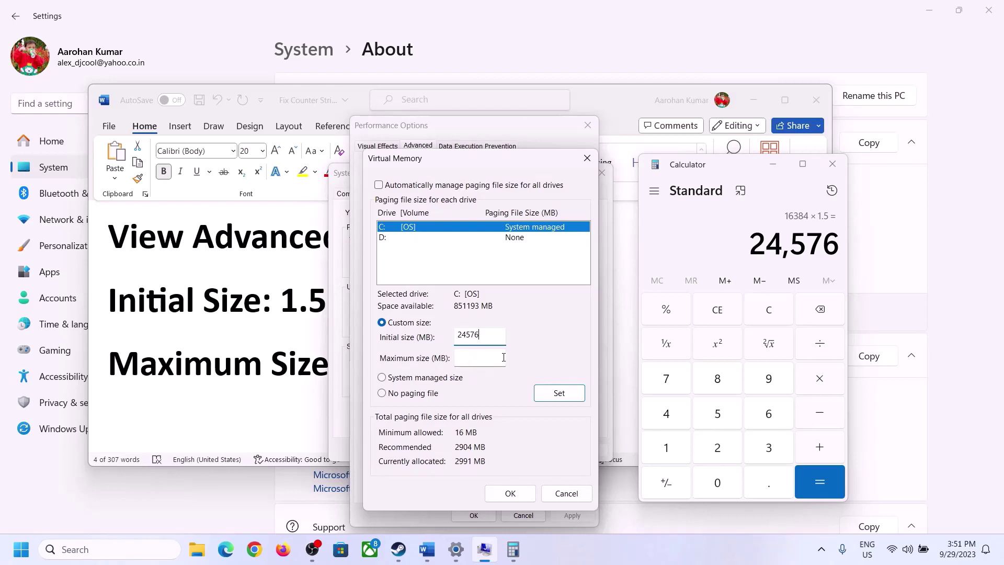
pyautogui.click(503, 357)
pyautogui.click(287, 368)
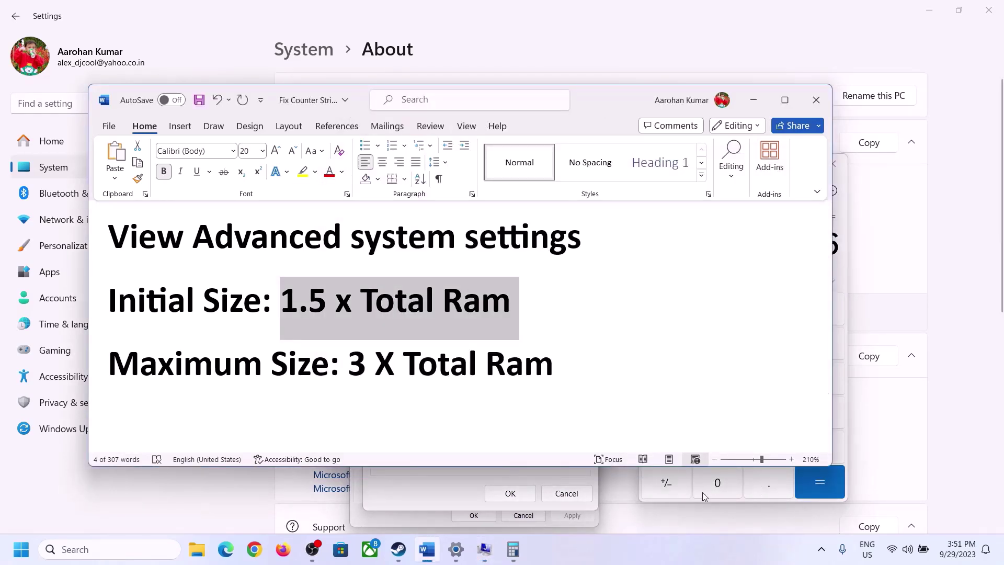
# Step: Clear Calculator, recheck the installed RAM in Settings and convert the 16 GB to megabytes by calculating 16 × 1024
pyautogui.click(844, 274)
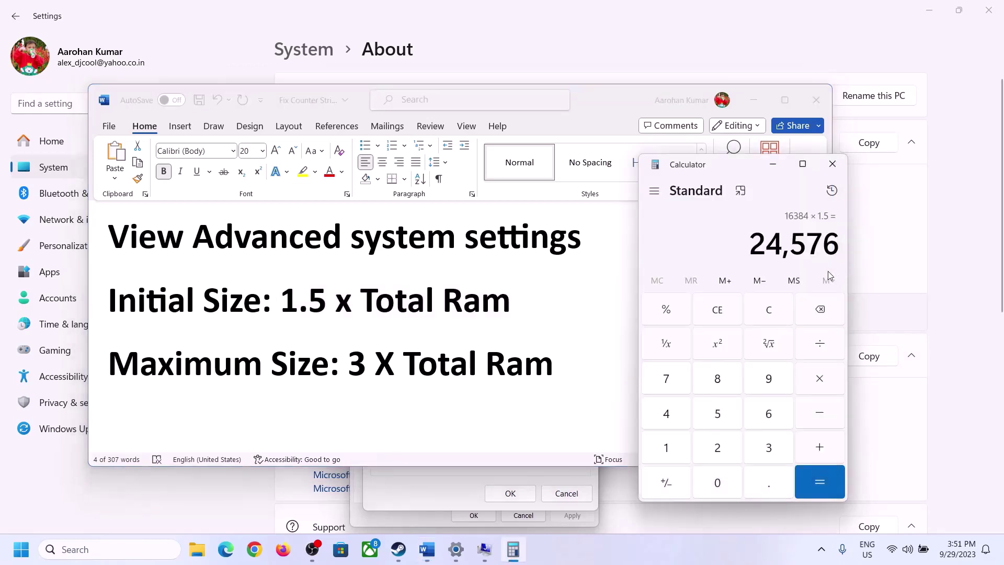
pyautogui.click(768, 309)
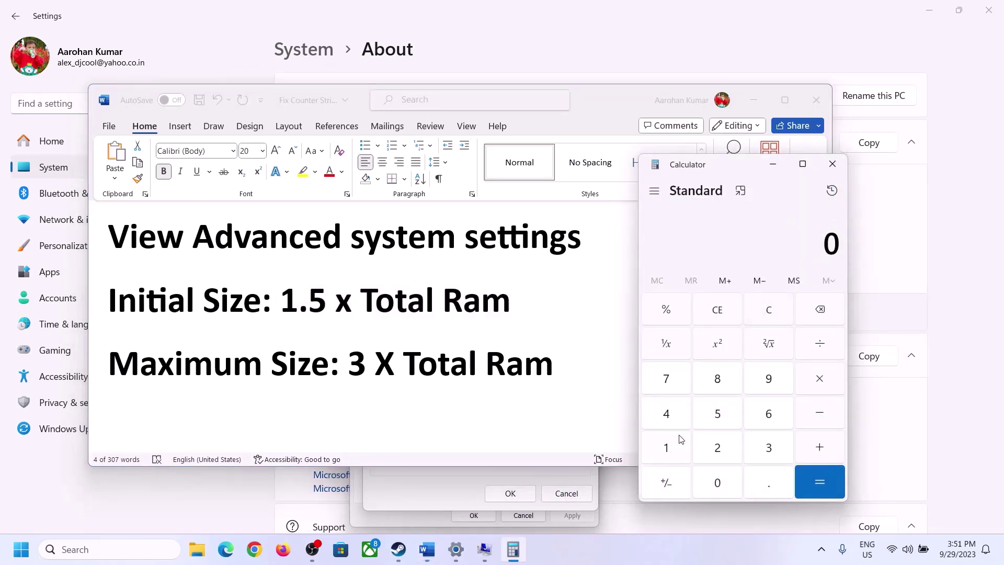
pyautogui.click(456, 549)
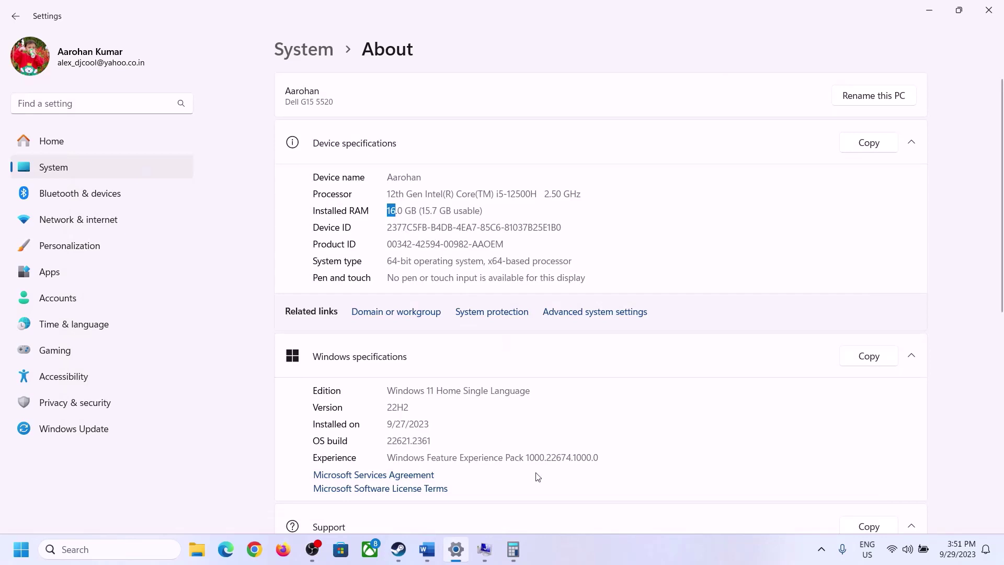
pyautogui.click(513, 549)
pyautogui.click(677, 445)
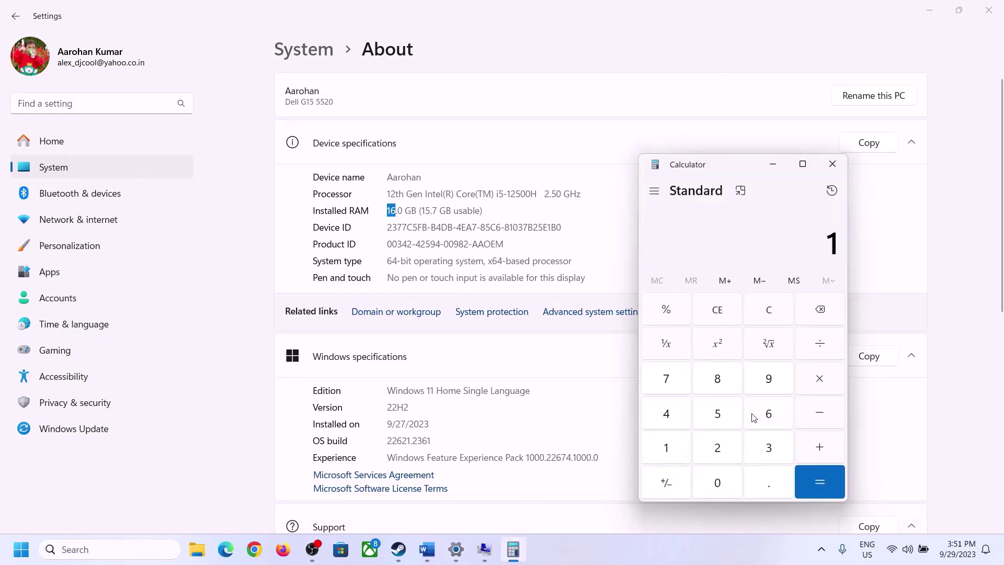
pyautogui.click(753, 416)
pyautogui.click(809, 380)
pyautogui.click(672, 439)
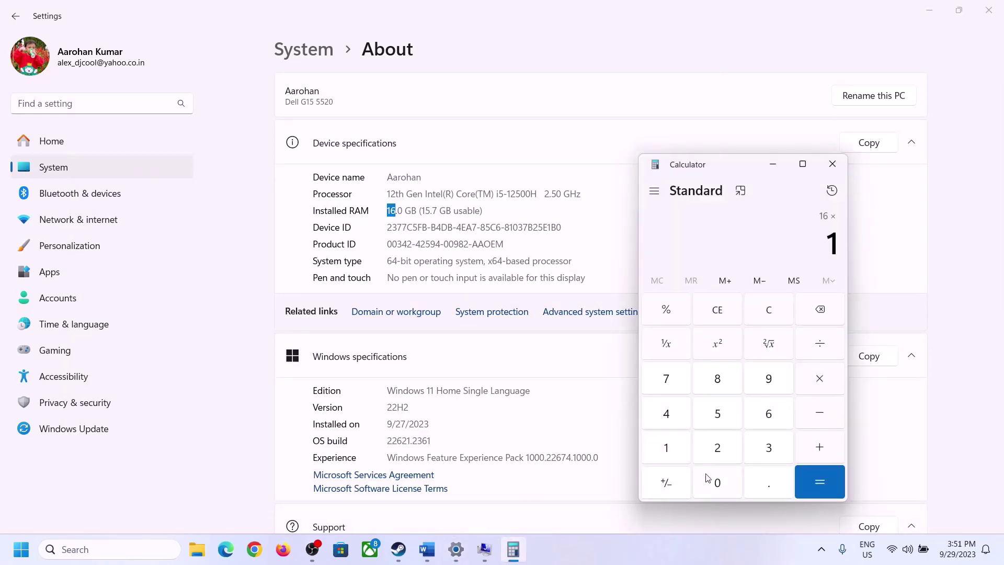
pyautogui.click(706, 477)
pyautogui.click(717, 443)
pyautogui.click(669, 415)
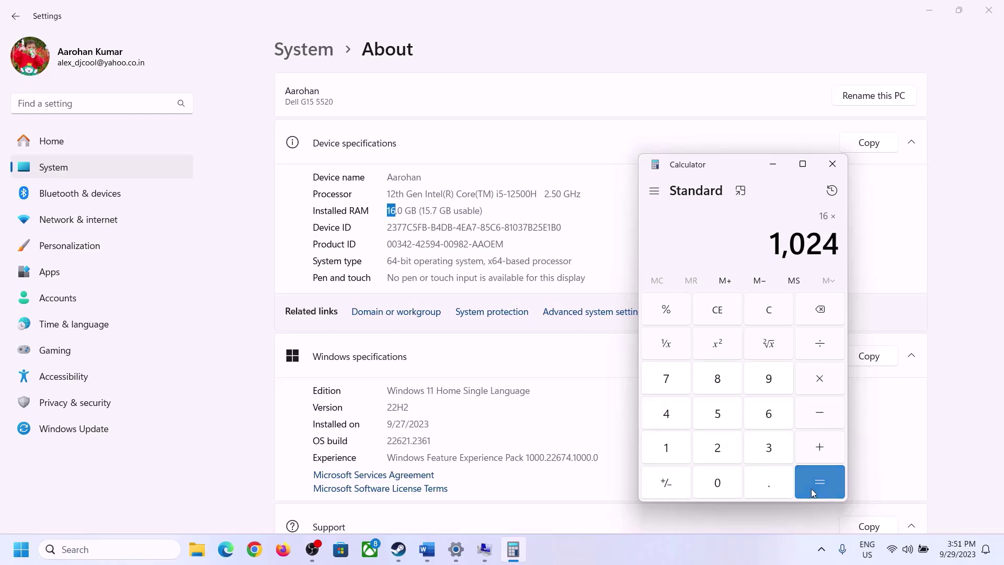
pyautogui.click(811, 488)
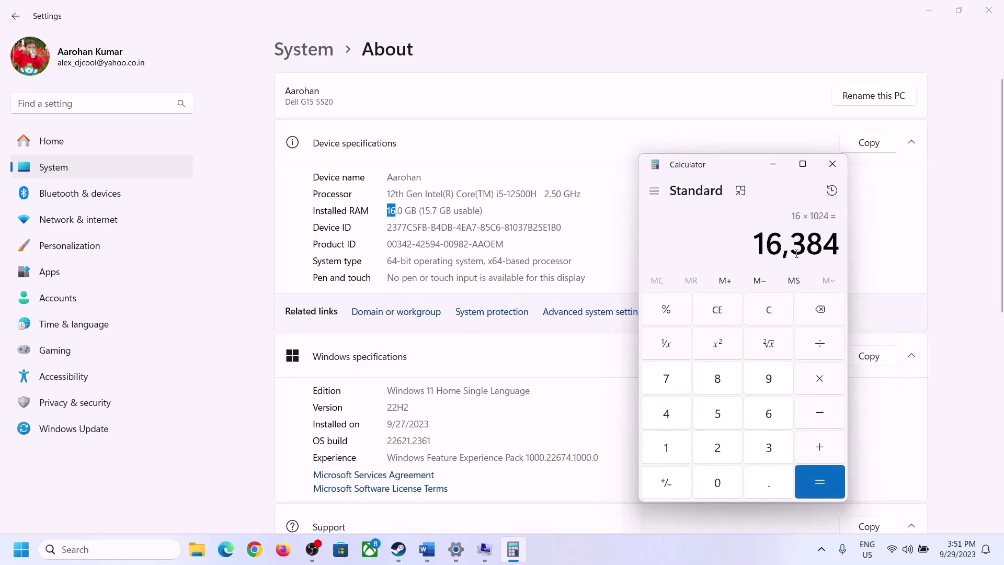
# Step: Check the maximum size formula in Word and multiply the RAM size in megabytes by 3 in Calculator
pyautogui.click(427, 548)
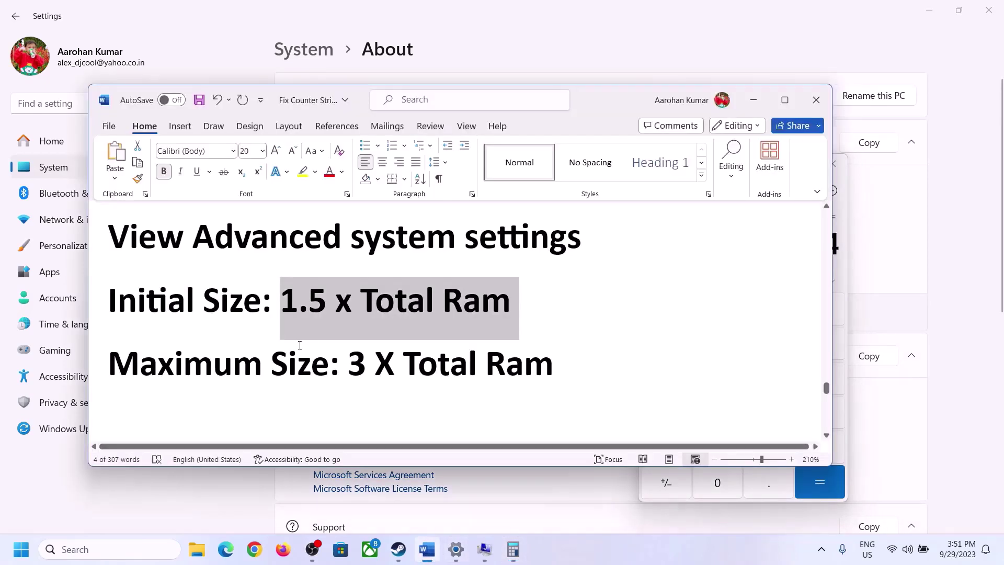
pyautogui.click(513, 549)
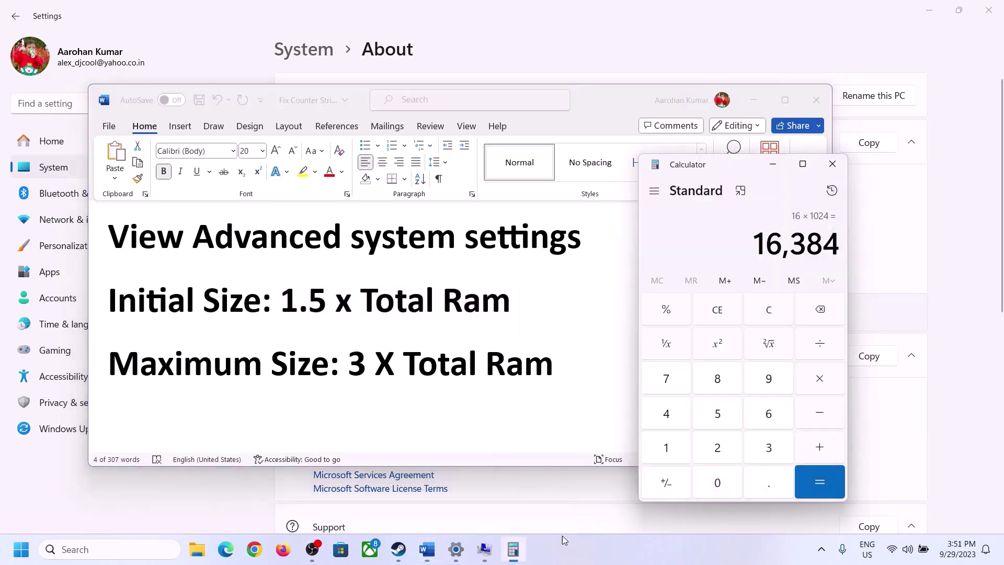
pyautogui.click(819, 379)
pyautogui.click(766, 449)
pyautogui.click(834, 484)
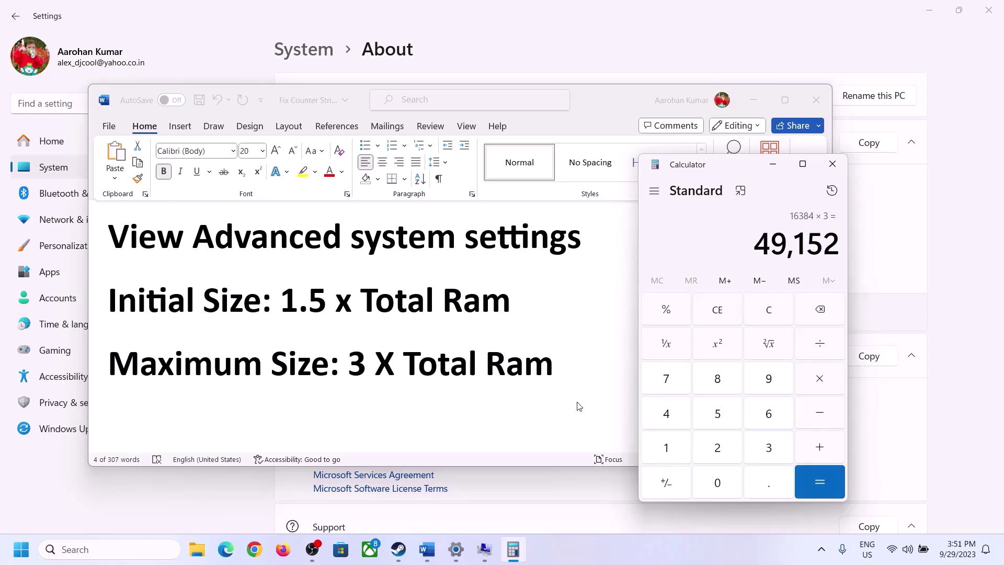
# Step: Set the C: drive's maximum paging file size to 49152 MB and confirm the Virtual Memory settings
pyautogui.click(484, 549)
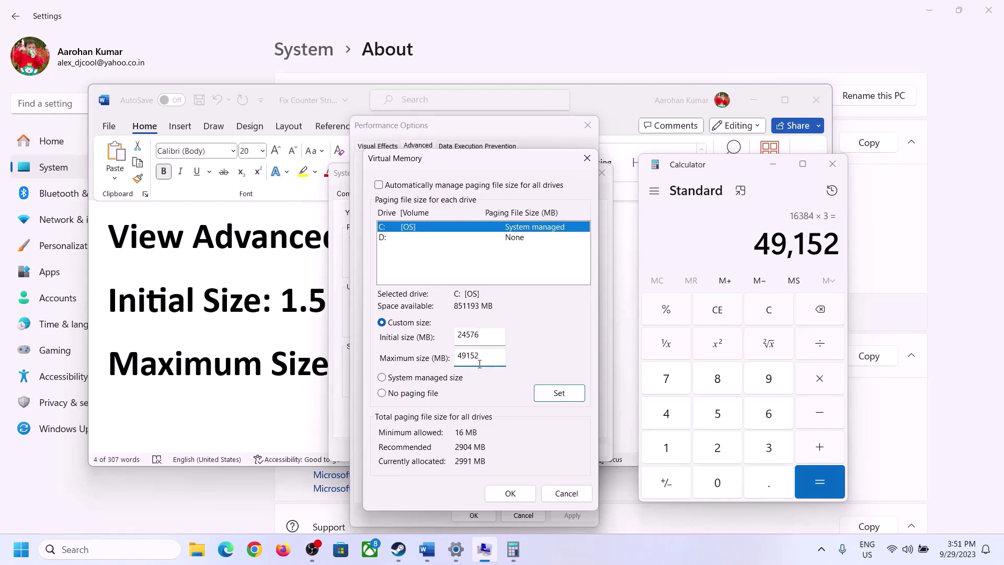
pyautogui.click(558, 396)
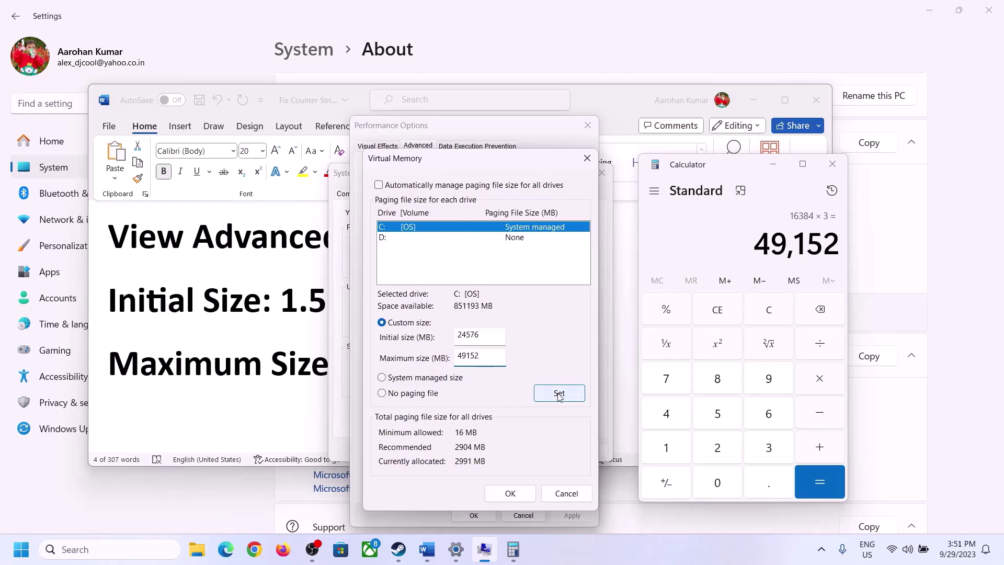
pyautogui.click(514, 495)
pyautogui.click(620, 321)
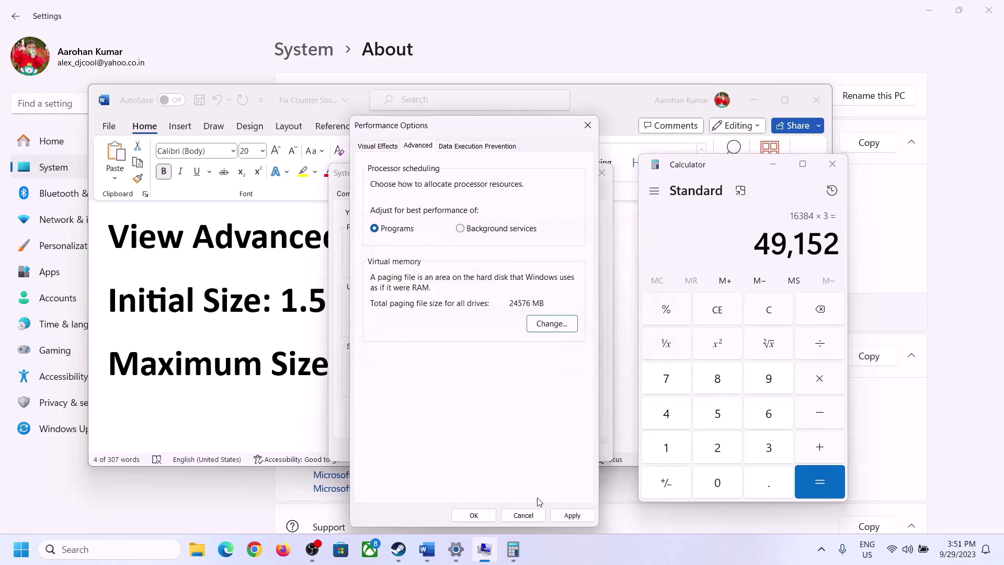
# Step: Confirm Performance Options and System Properties, and dismiss the restart prompt without restarting
pyautogui.click(477, 516)
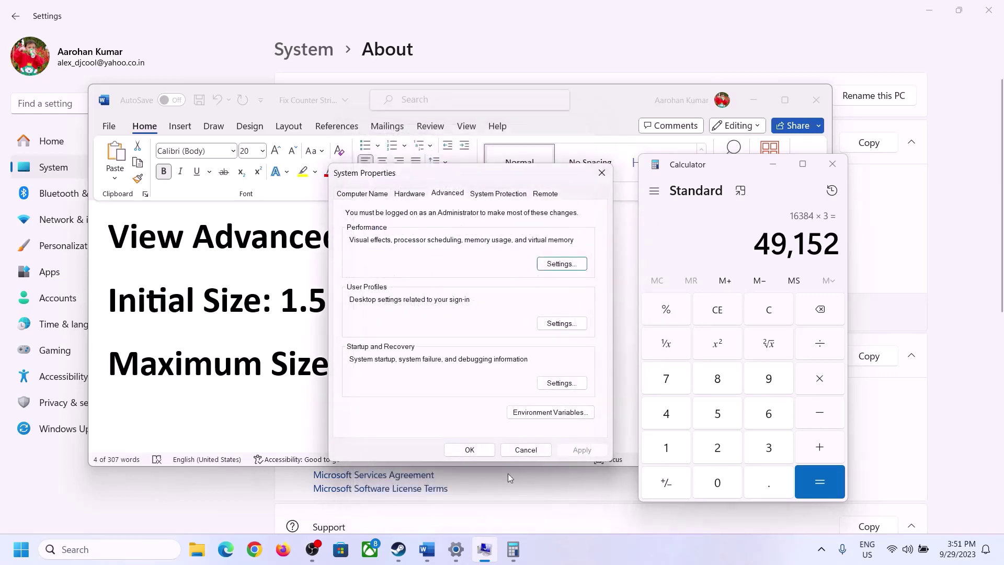
pyautogui.click(475, 449)
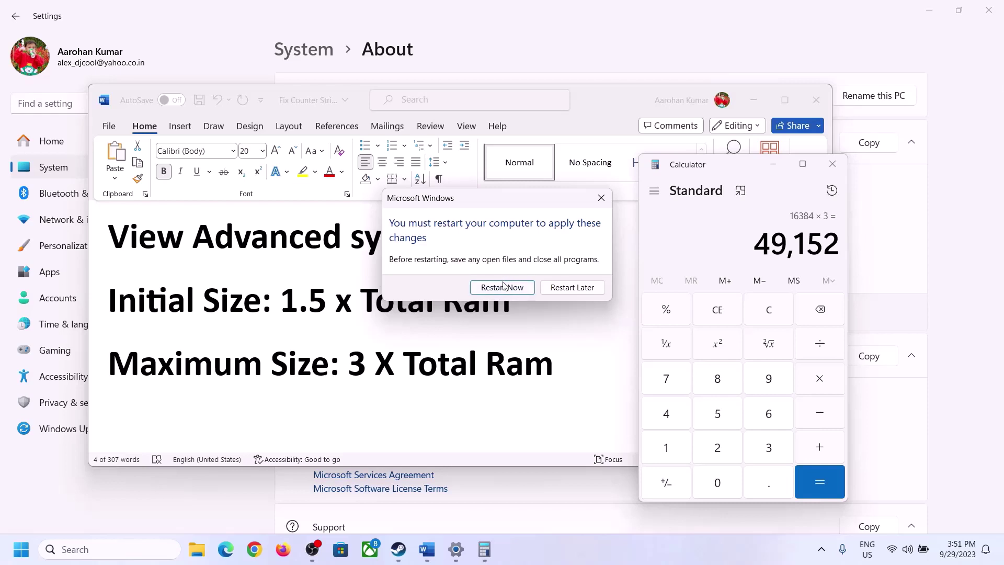
pyautogui.click(602, 198)
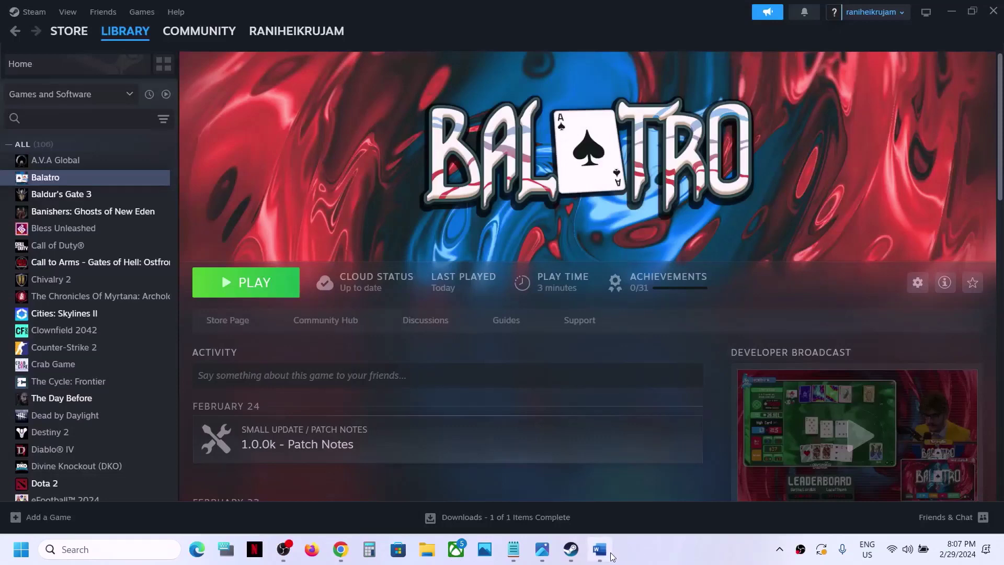
# Step: Bring up Step 14 in the Word document and highlight its instruction to update Windows 10/11
pyautogui.click(599, 550)
pyautogui.scroll(-5, 382, 346)
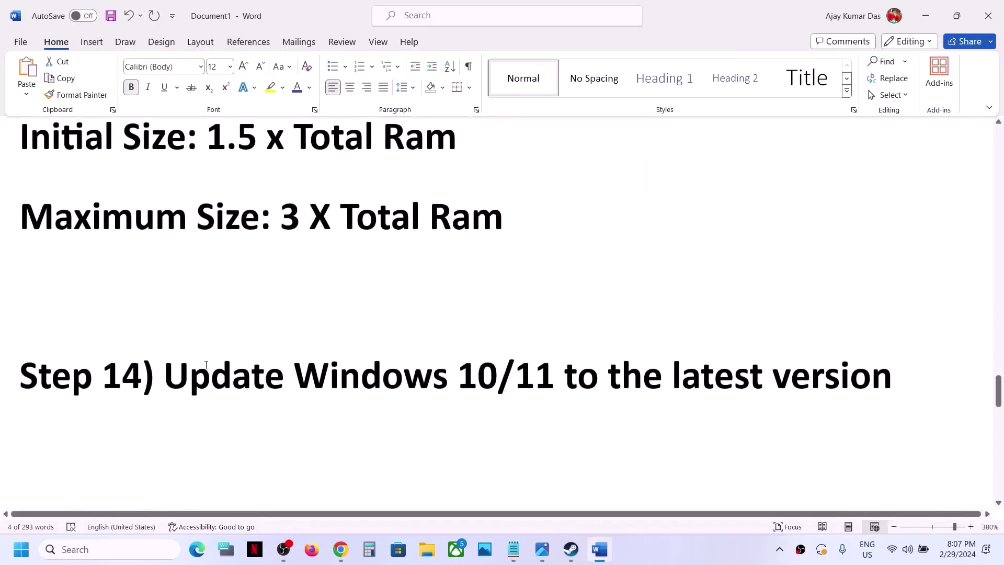
pyautogui.moveTo(166, 376); pyautogui.dragTo(772, 376)
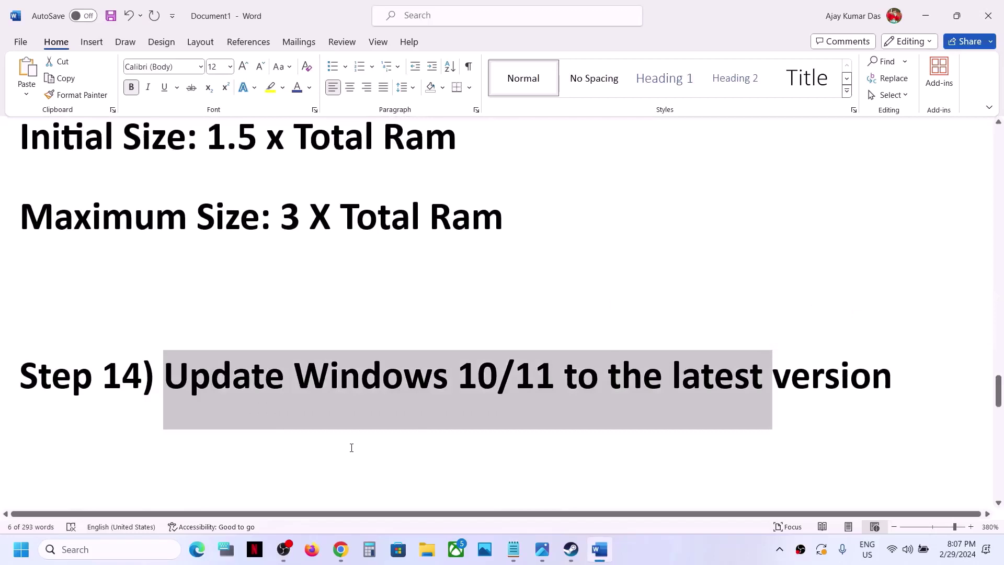
# Step: Check the Windows Update page in Settings for pending updates, and close Settings
pyautogui.press('super+i')
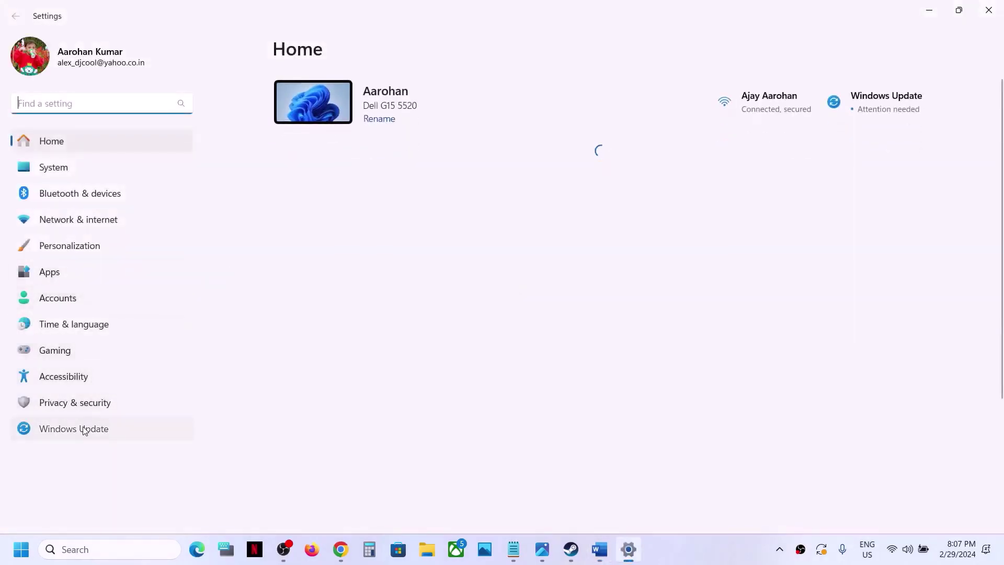
pyautogui.click(83, 430)
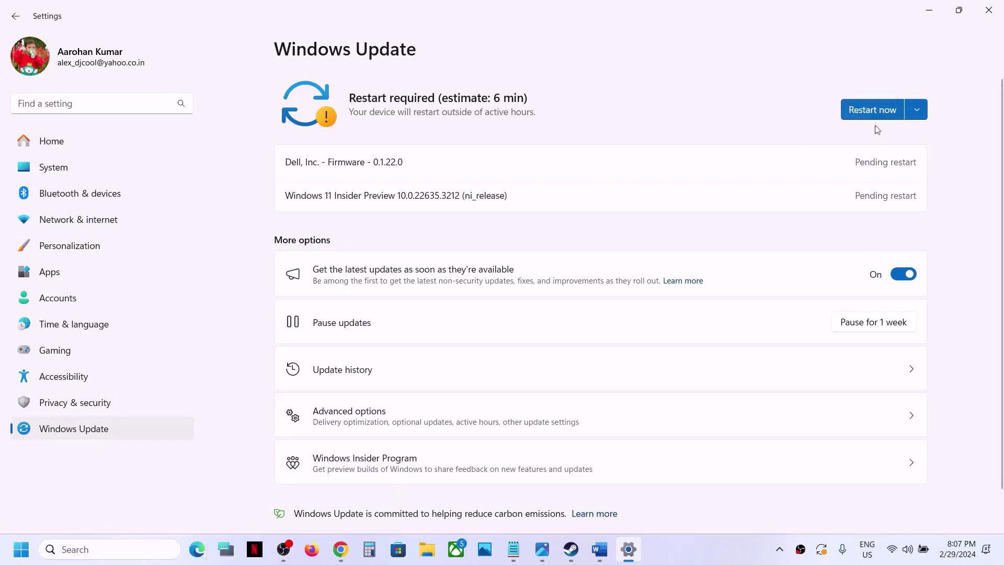
pyautogui.click(990, 12)
# Step: Go through Step 15 in Word, highlighting the instructions on disconnecting external devices, controllers and multiple monitors
pyautogui.scroll(-5, 515, 315)
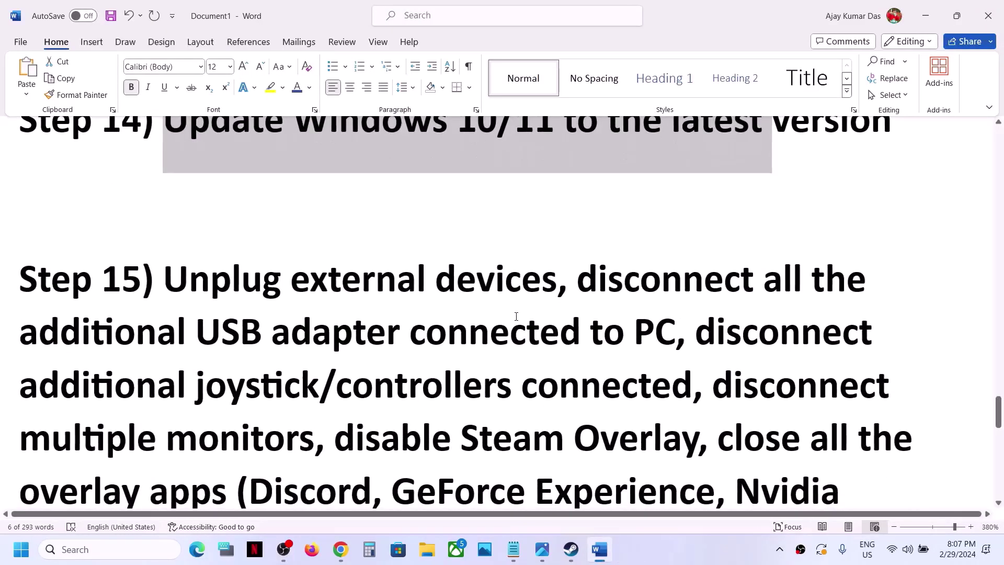
pyautogui.moveTo(166, 282); pyautogui.dragTo(693, 387)
pyautogui.scroll(-2, 694, 380)
pyautogui.scroll(-2, 694, 380)
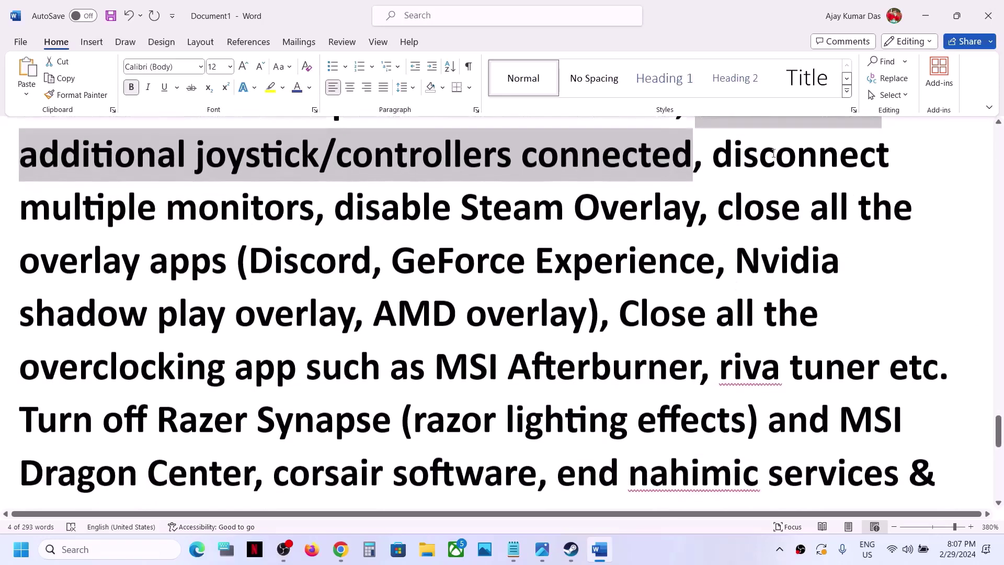
pyautogui.scroll(4, 718, 162)
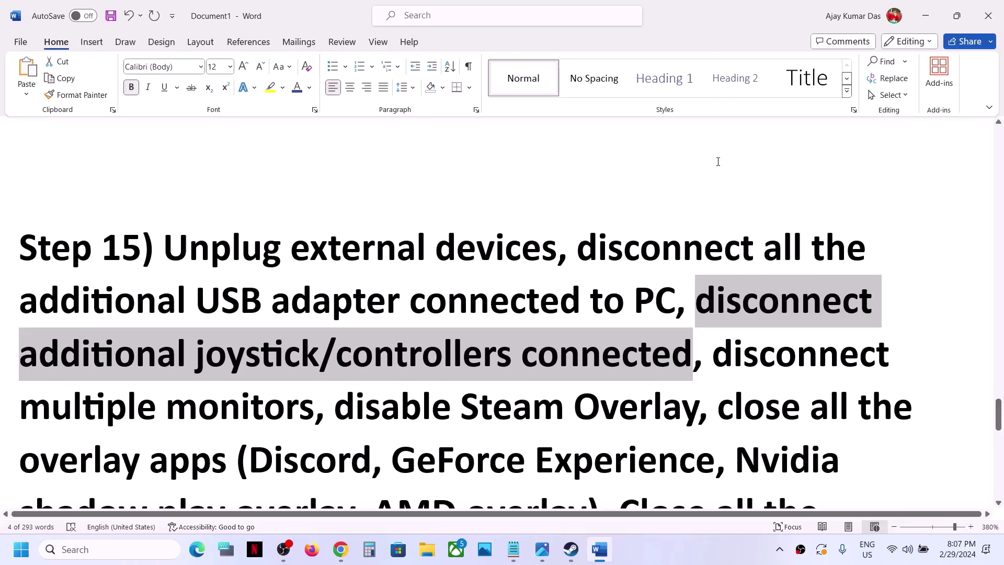
pyautogui.scroll(-2, 717, 161)
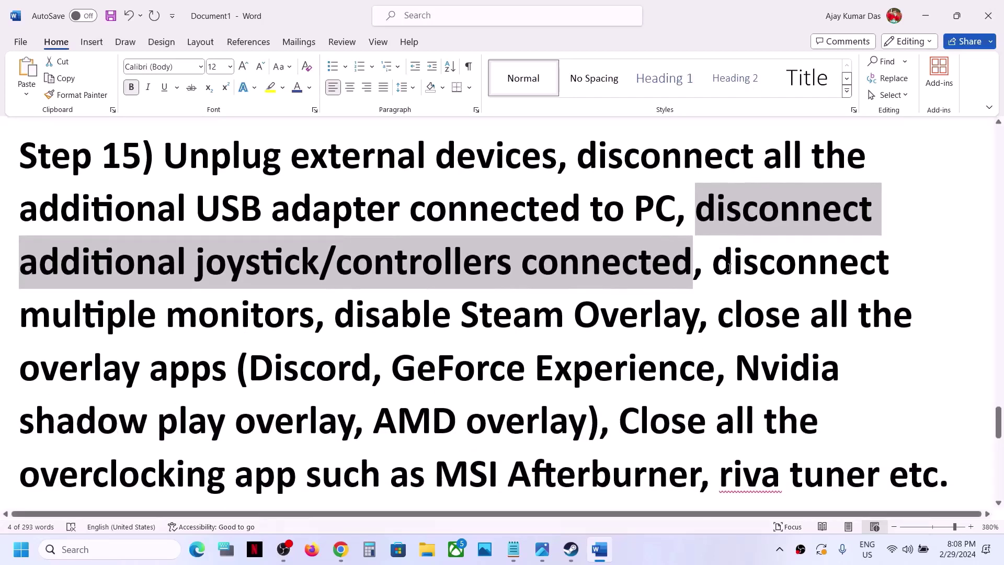
pyautogui.moveTo(714, 266); pyautogui.dragTo(333, 328)
pyautogui.click(333, 328)
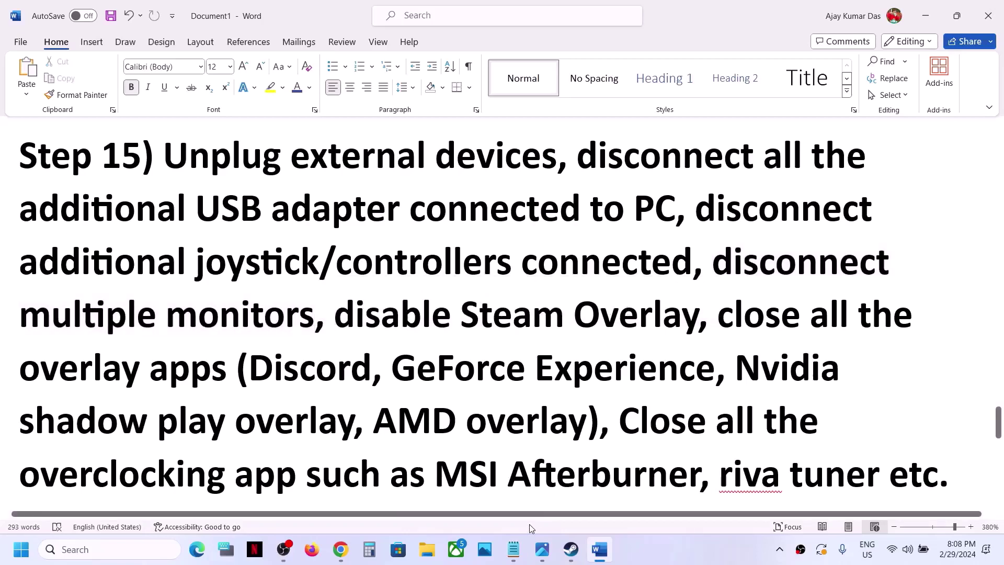
# Step: Switch to Steam, turn off the in-game Steam Overlay in Balatro's properties and close them
pyautogui.click(577, 558)
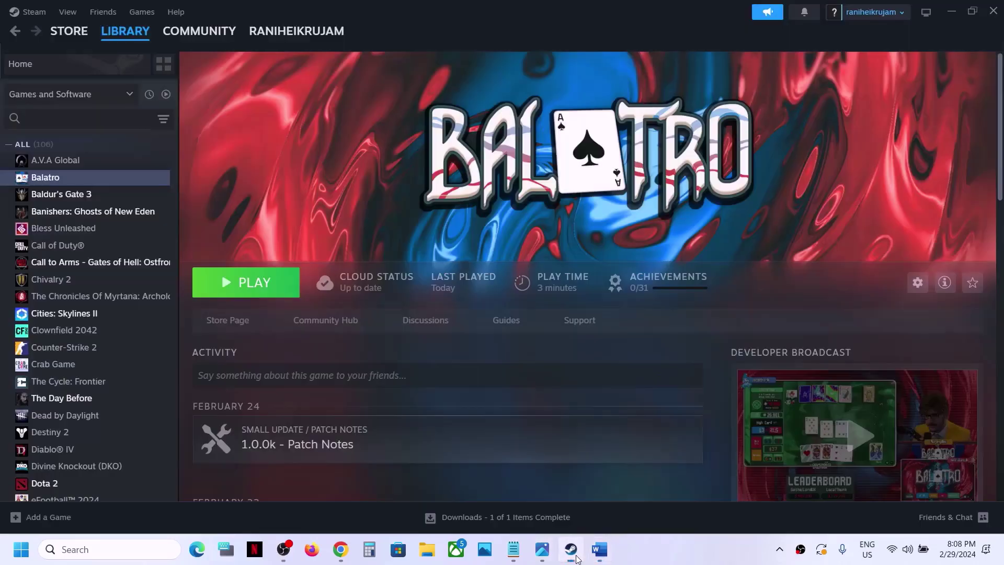
pyautogui.rightClick(112, 176)
pyautogui.click(168, 276)
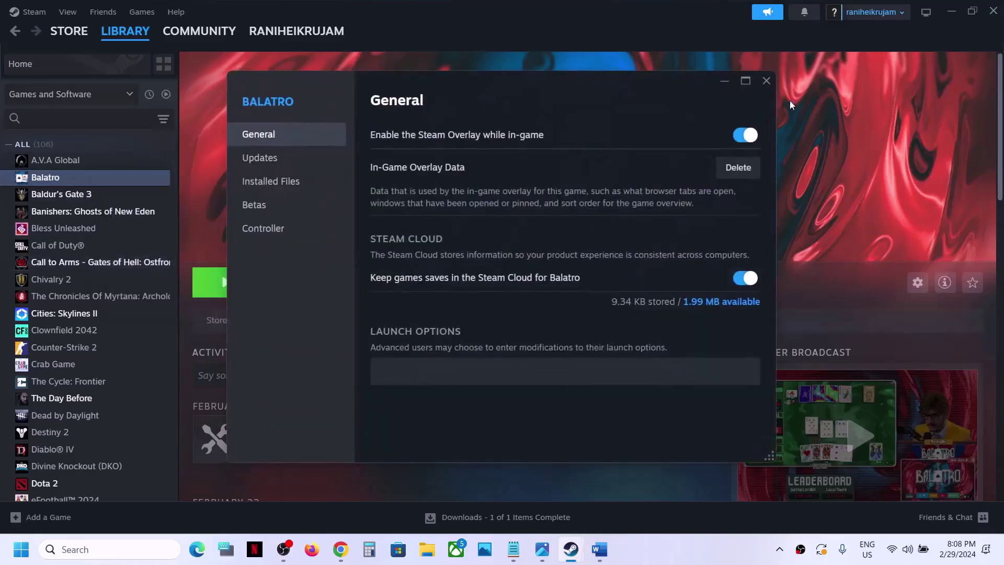
pyautogui.click(740, 136)
pyautogui.click(766, 80)
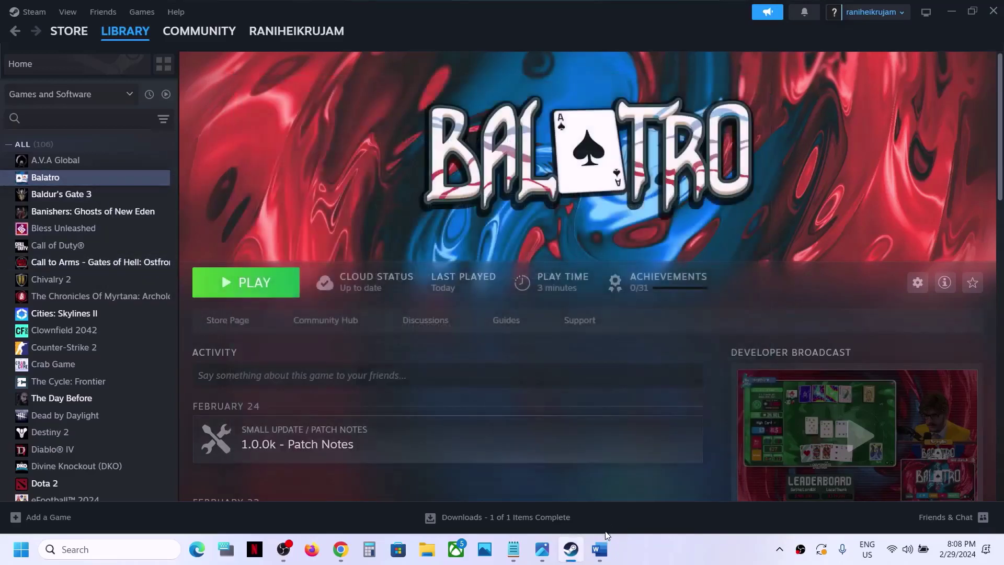
# Step: Return to Step 15 in Word and highlight the instructions on closing overlay apps, overclocking apps, and lighting software and services
pyautogui.click(600, 549)
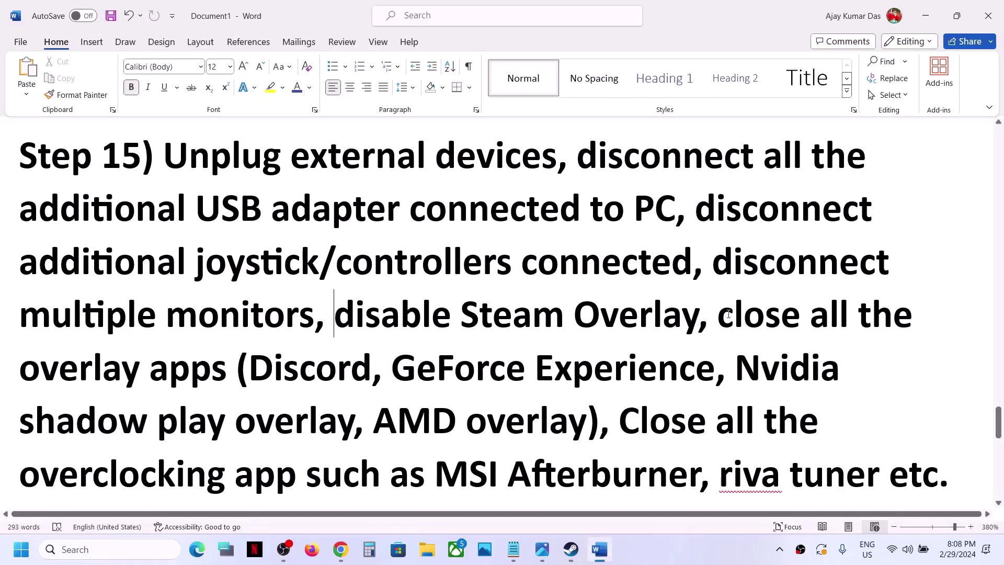
pyautogui.moveTo(728, 314); pyautogui.dragTo(593, 432)
pyautogui.scroll(-5, 593, 431)
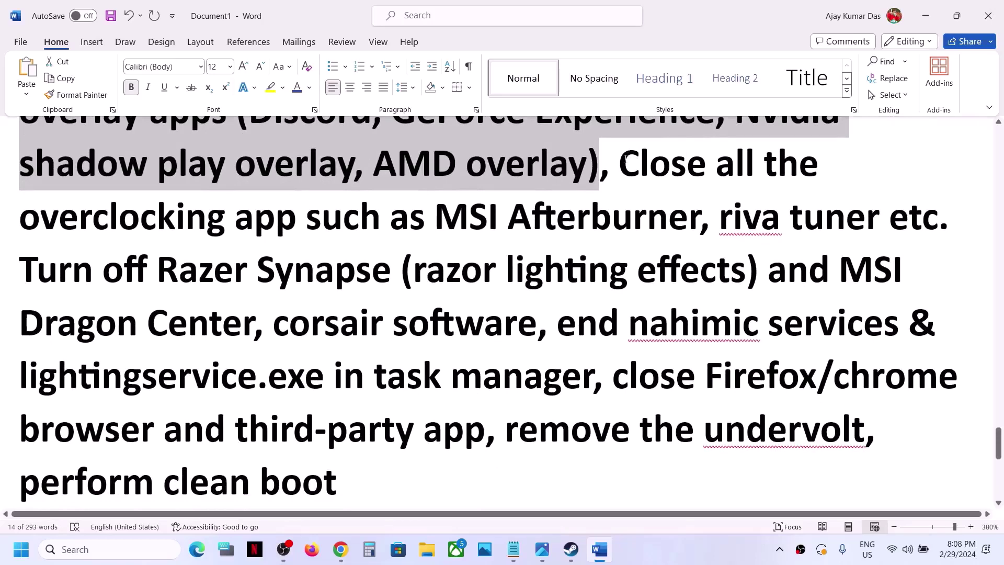
pyautogui.moveTo(626, 160); pyautogui.dragTo(803, 240)
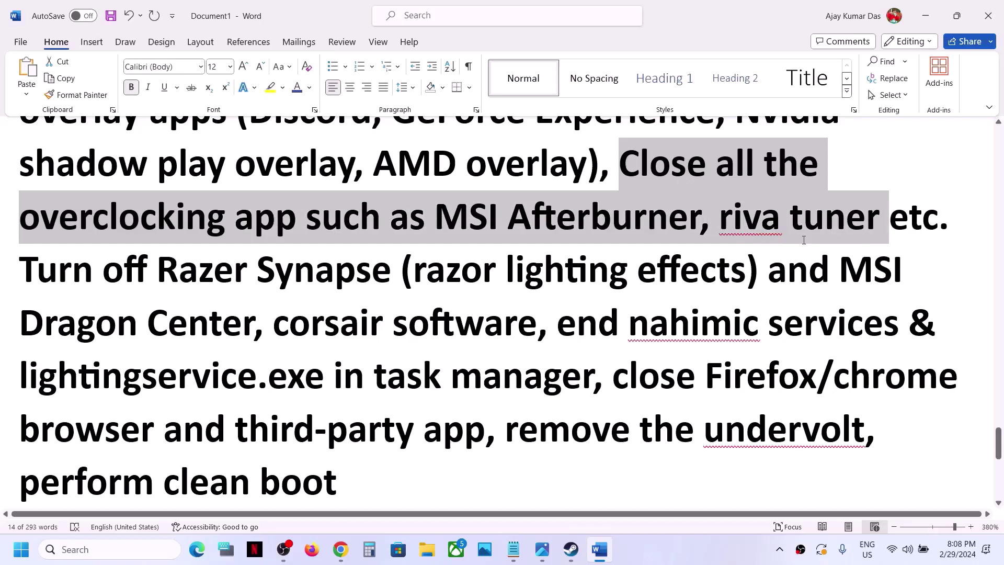
pyautogui.moveTo(804, 240)
pyautogui.mouseDown()
pyautogui.moveTo(699, 236)
pyautogui.moveTo(802, 240)
pyautogui.mouseUp()
pyautogui.moveTo(1, 168); pyautogui.dragTo(261, 220)
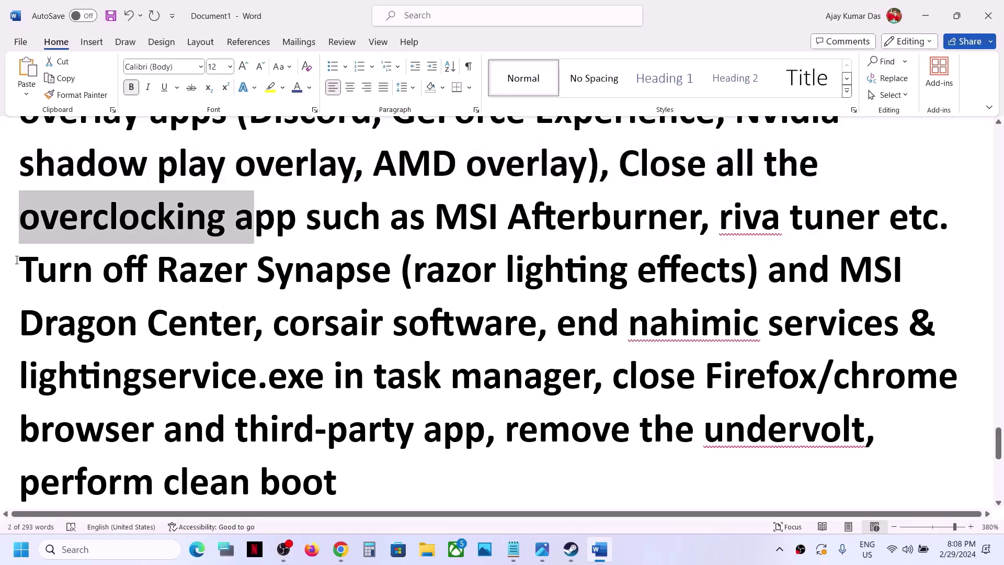
pyautogui.moveTo(18, 260); pyautogui.dragTo(575, 380)
pyautogui.scroll(-2, 575, 378)
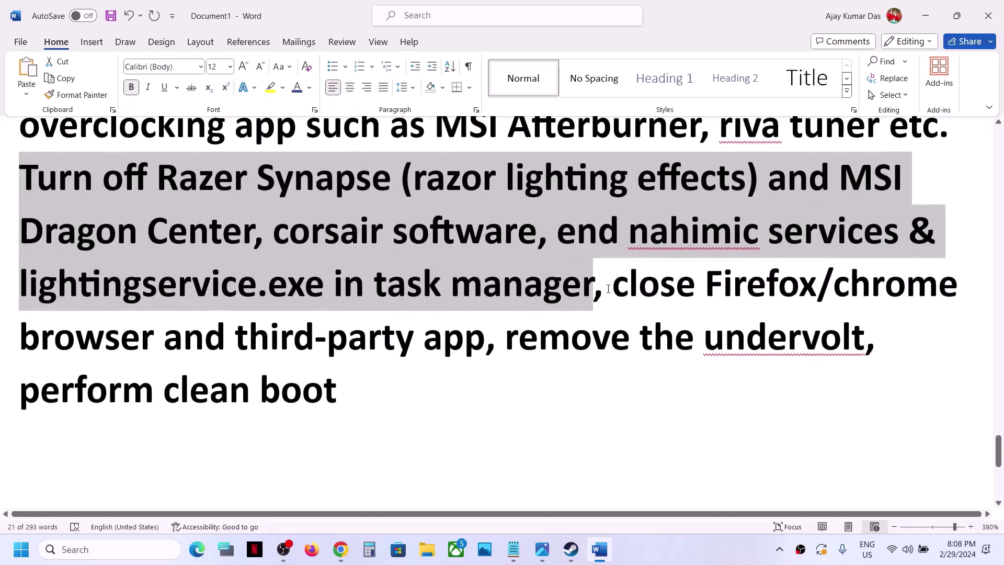
# Step: Highlight the Word instructions on closing browsers and third-party apps and removing the undervolt, and clear the selection at the clean boot line
pyautogui.moveTo(613, 281); pyautogui.dragTo(847, 341)
pyautogui.click(502, 352)
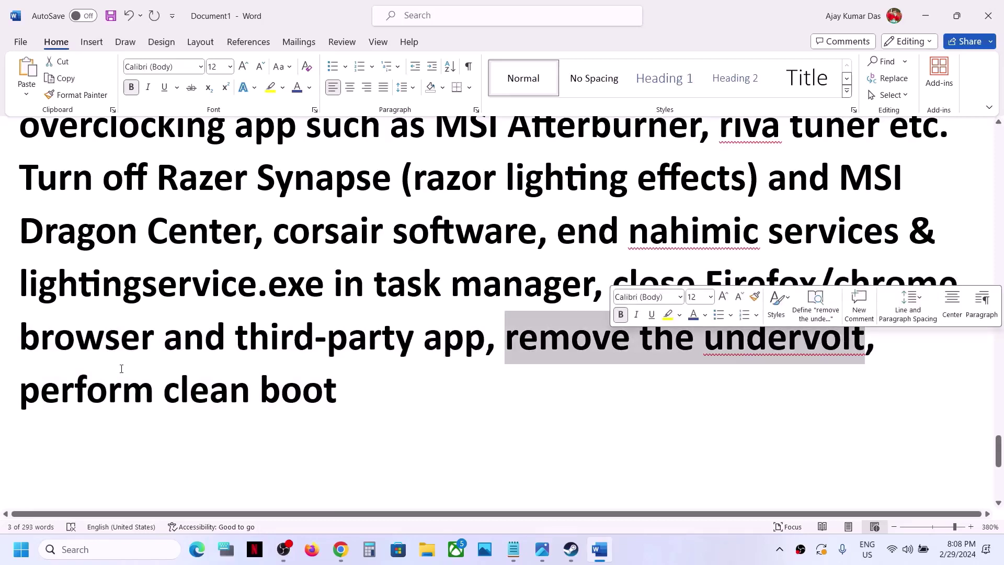
pyautogui.click(102, 455)
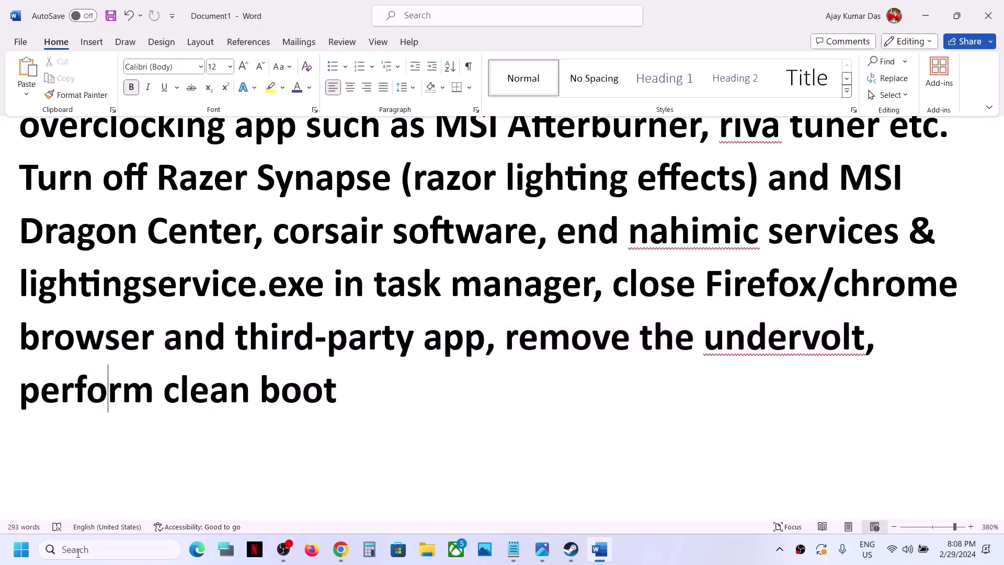
# Step: Open System Configuration through Windows search and hide all Microsoft services in its list of services
pyautogui.click(77, 553)
pyautogui.write('system')
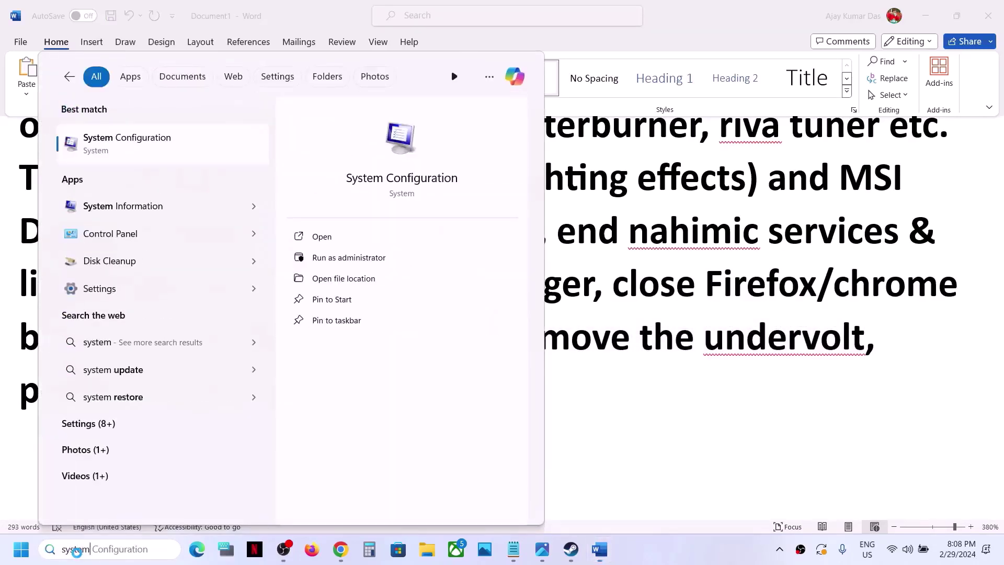
pyautogui.write(' configuration')
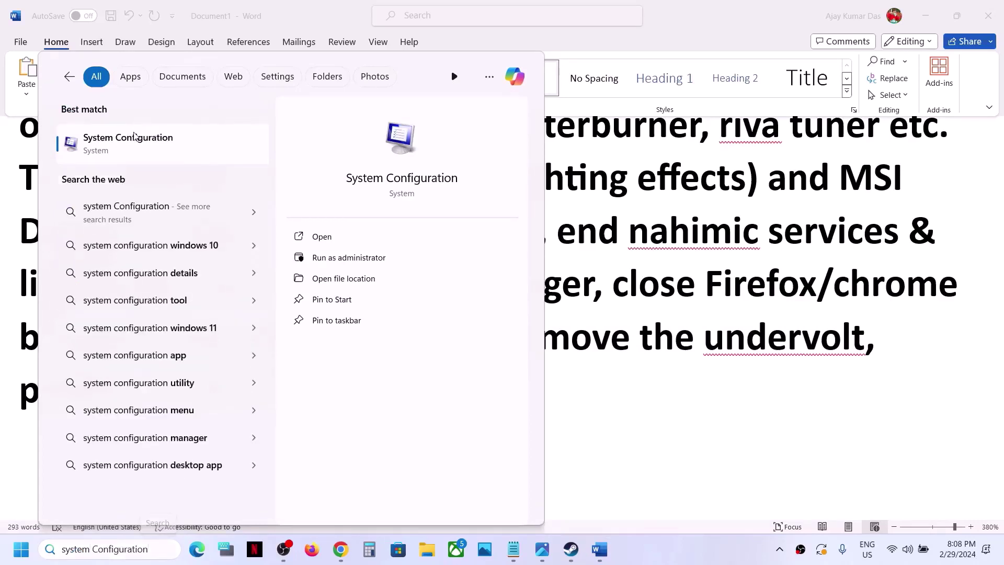
pyautogui.press('Return')
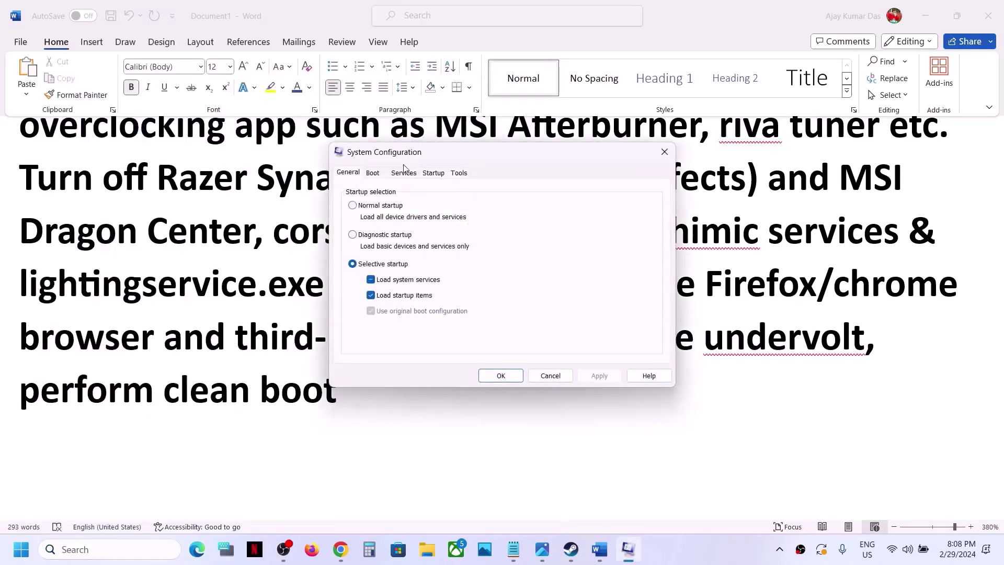
pyautogui.click(404, 173)
pyautogui.click(359, 354)
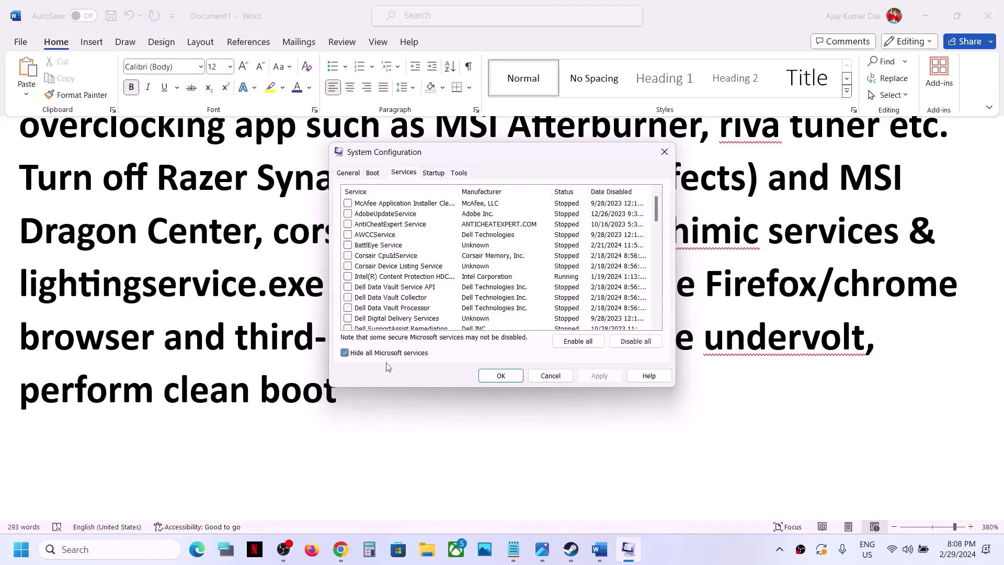